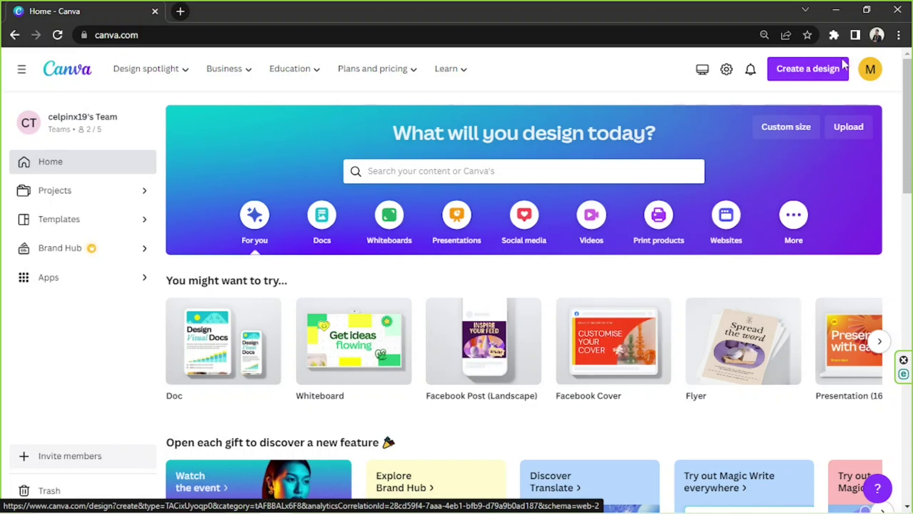
Create a custom-size design in inches with width 12.5 and height 12.5.
left_click(807, 76)
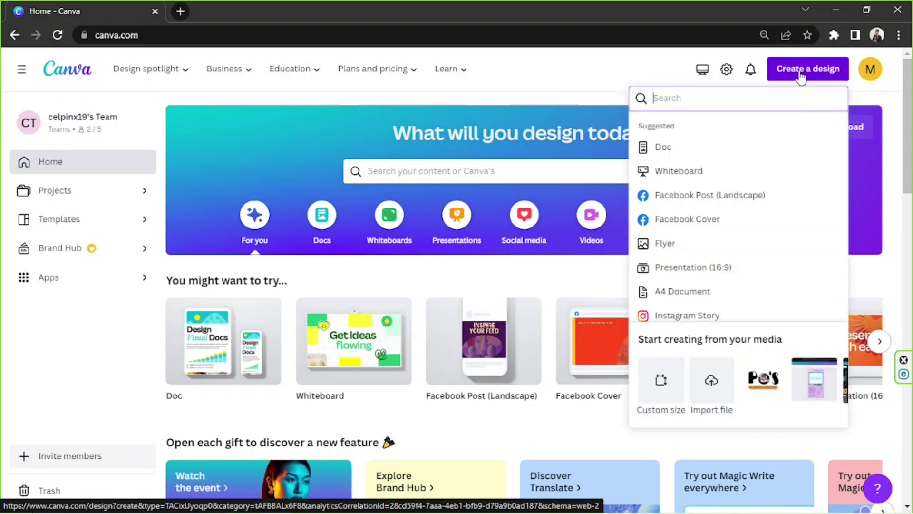
left_click(656, 386)
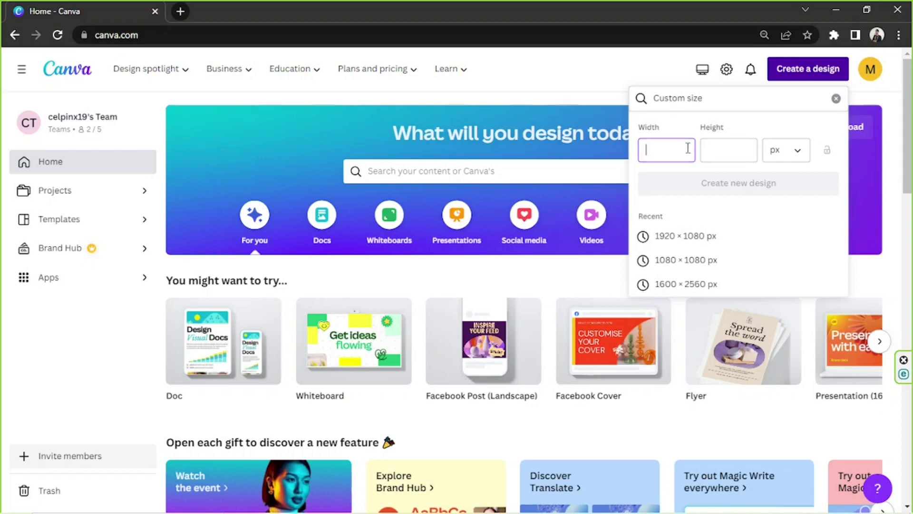
left_click(798, 151)
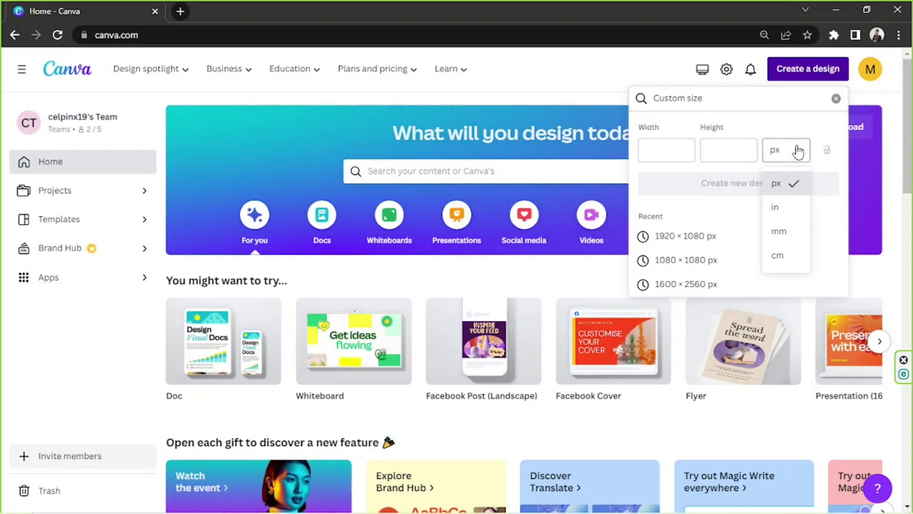
left_click(776, 207)
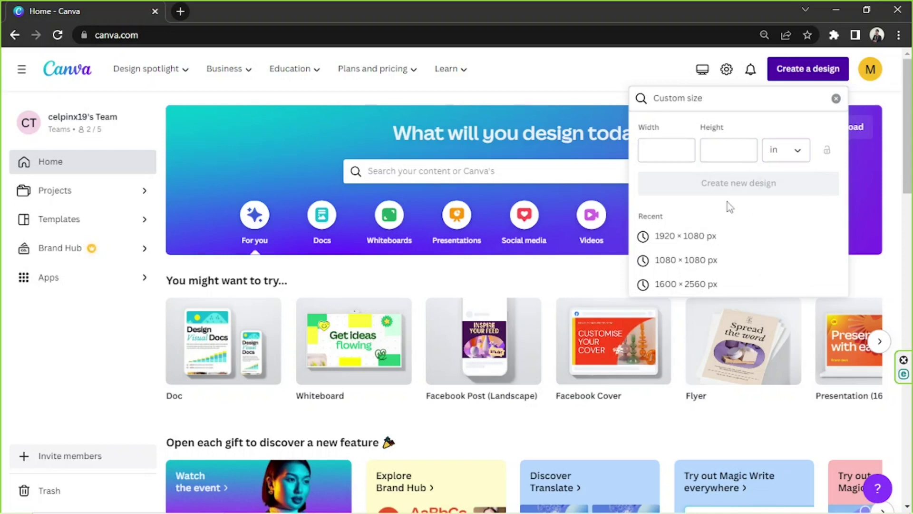
left_click(649, 150)
type("12.5")
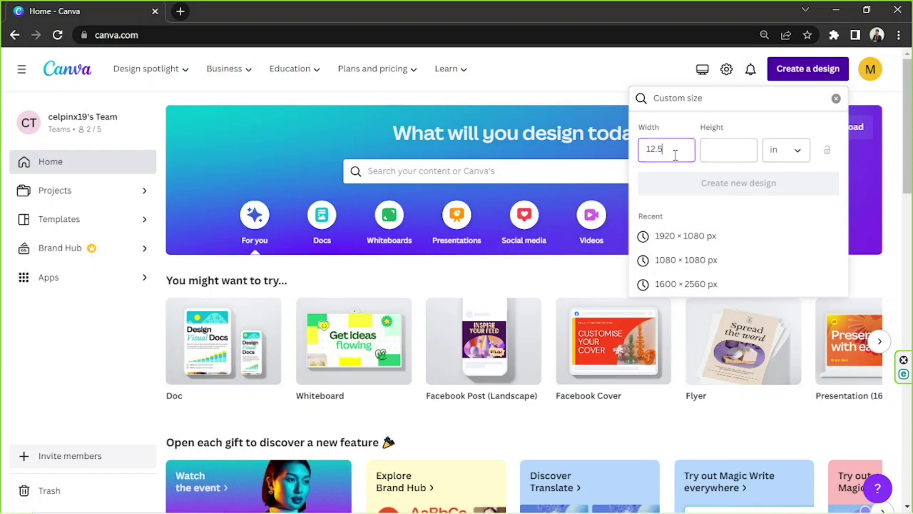
left_click(740, 149)
type("12.5")
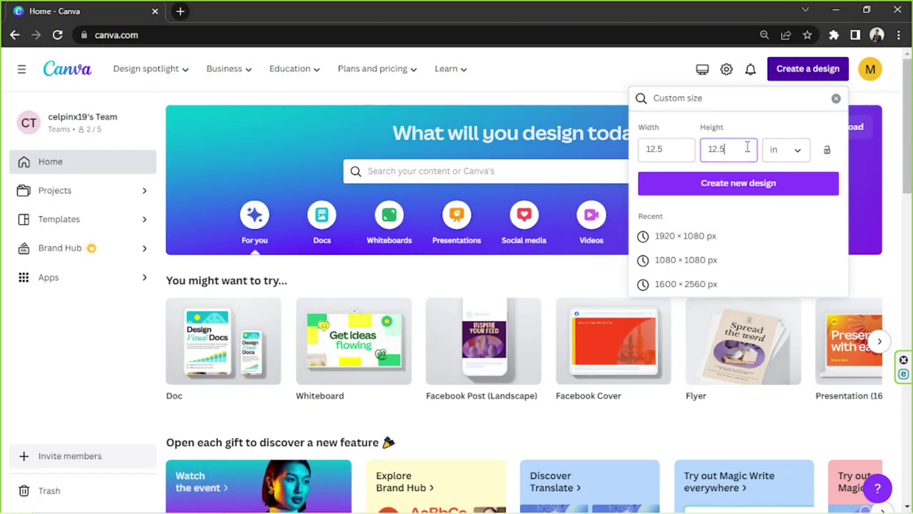
left_click(781, 158)
left_click(781, 158)
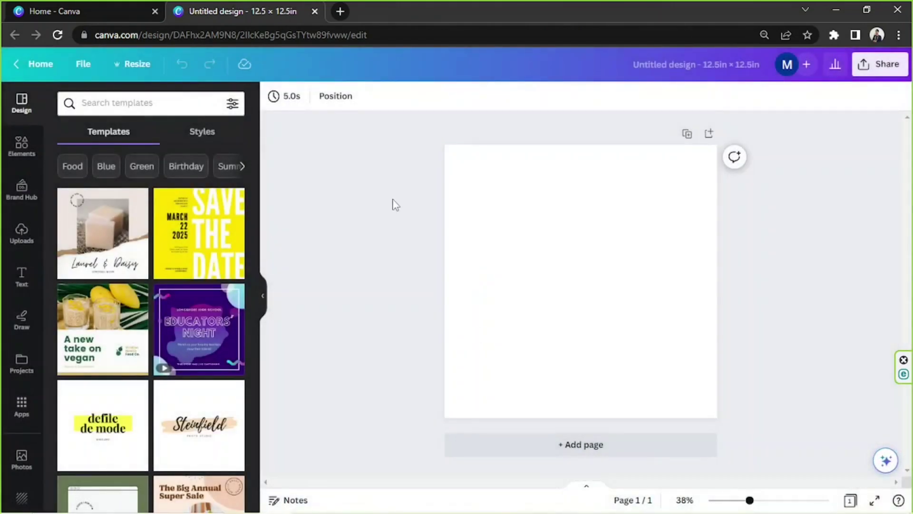
Drag across the new blank 12.5 × 12.5 in page in the editor.
left_click_drag(394, 161, 676, 388)
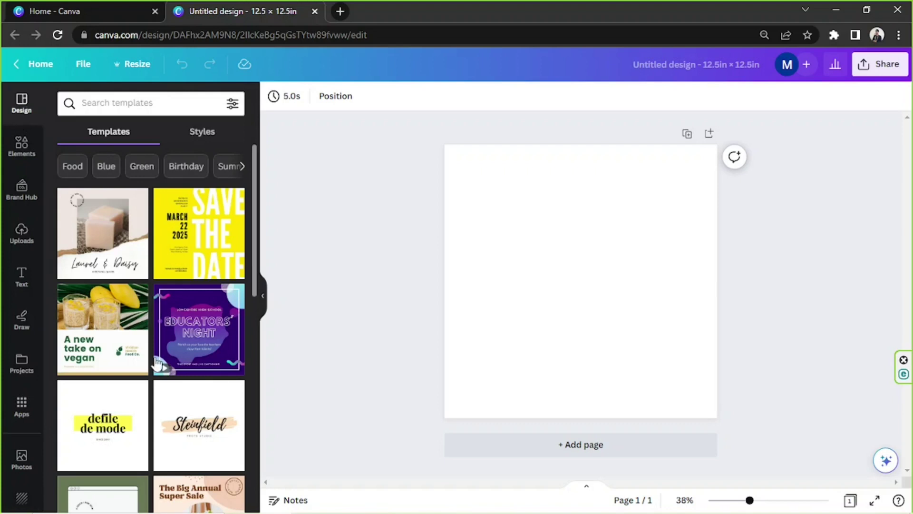
Search templates for 'vinyl cover', browse the results, and select the blank page.
left_click(119, 95)
type("vinyl")
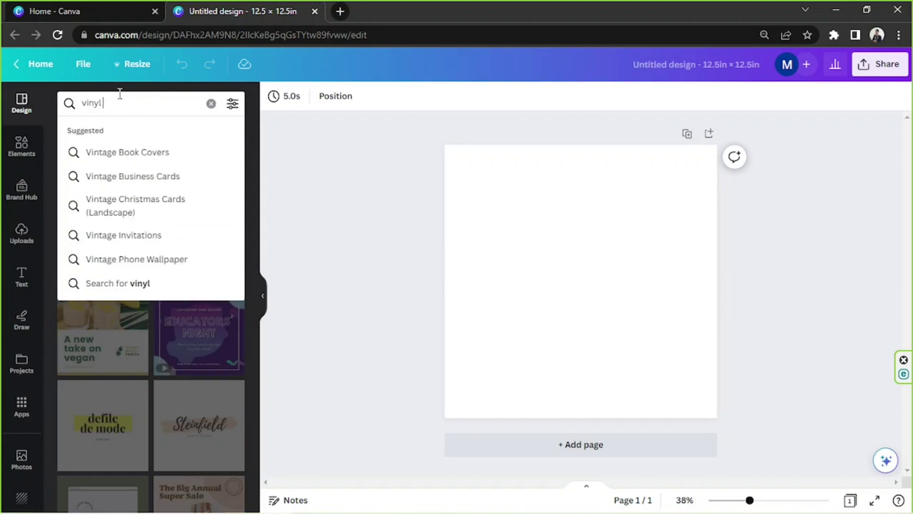
type(" cover")
key("Return")
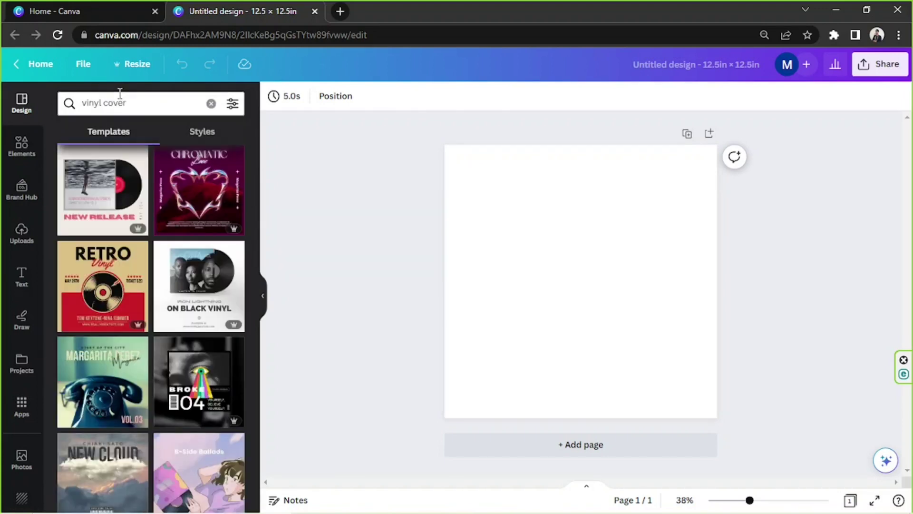
scroll(223, 204, "down", 3)
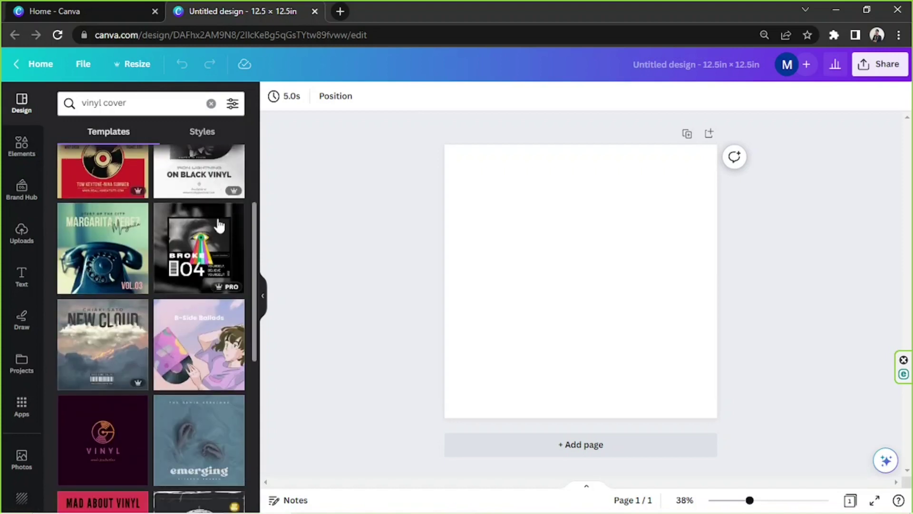
scroll(215, 204, "down", 7)
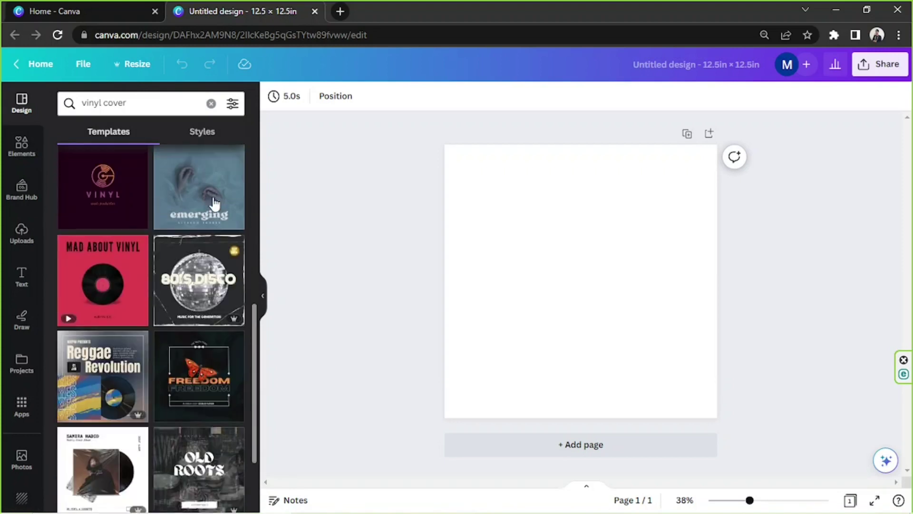
scroll(214, 204, "down", 8)
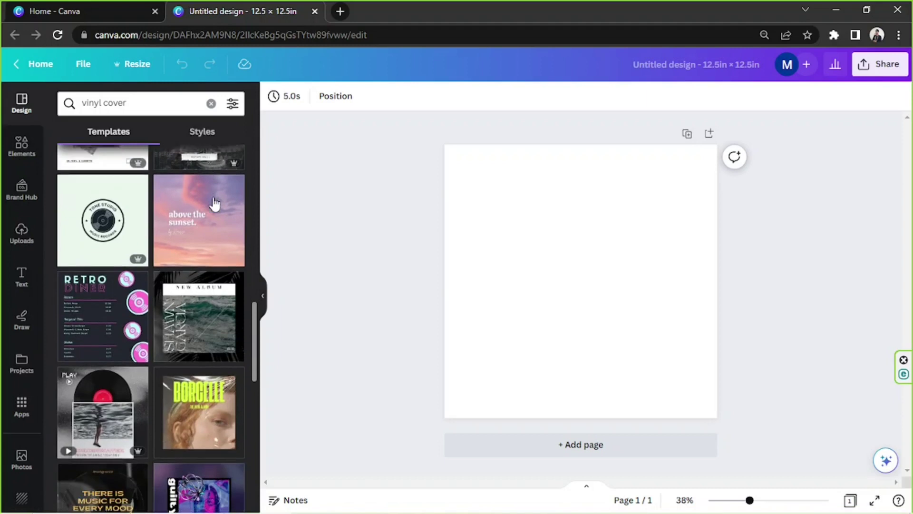
scroll(213, 197, "down", 7)
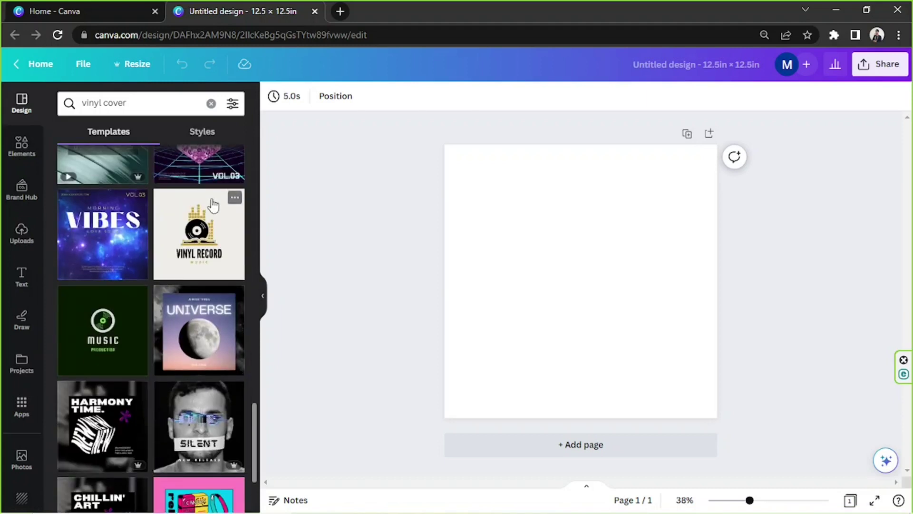
scroll(206, 217, "down", 1)
scroll(206, 219, "down", 2)
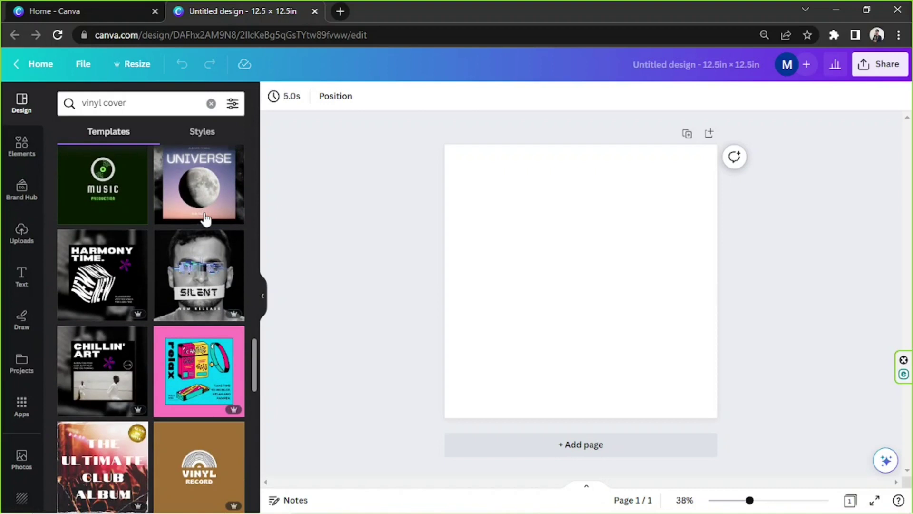
scroll(205, 219, "down", 3)
scroll(205, 219, "down", 8)
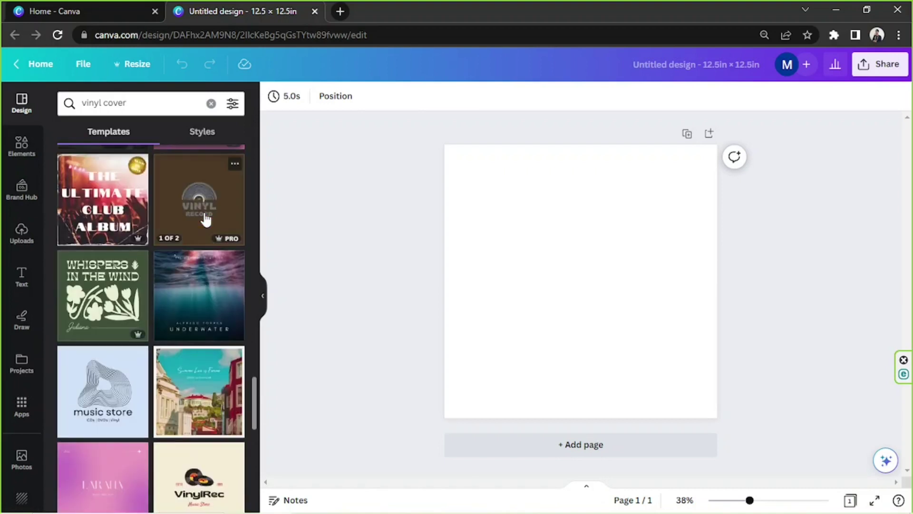
scroll(205, 219, "down", 1)
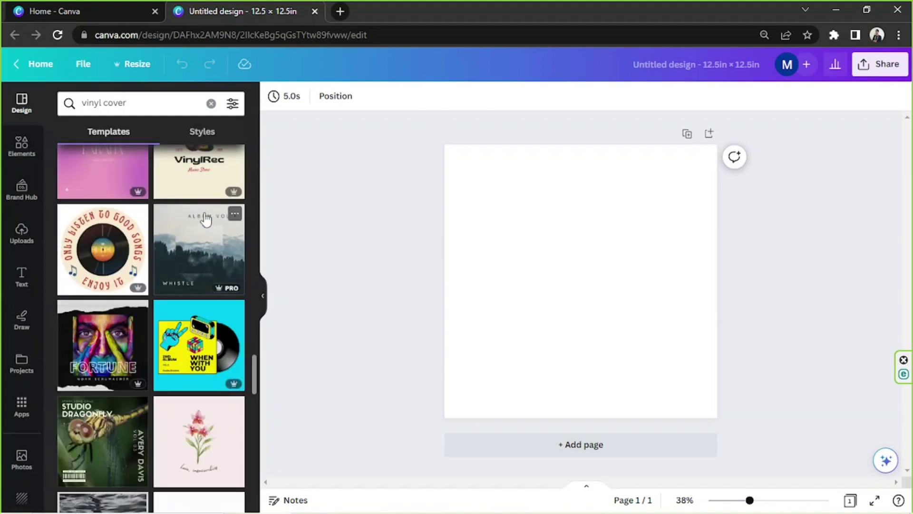
scroll(205, 219, "down", 3)
left_click(580, 292)
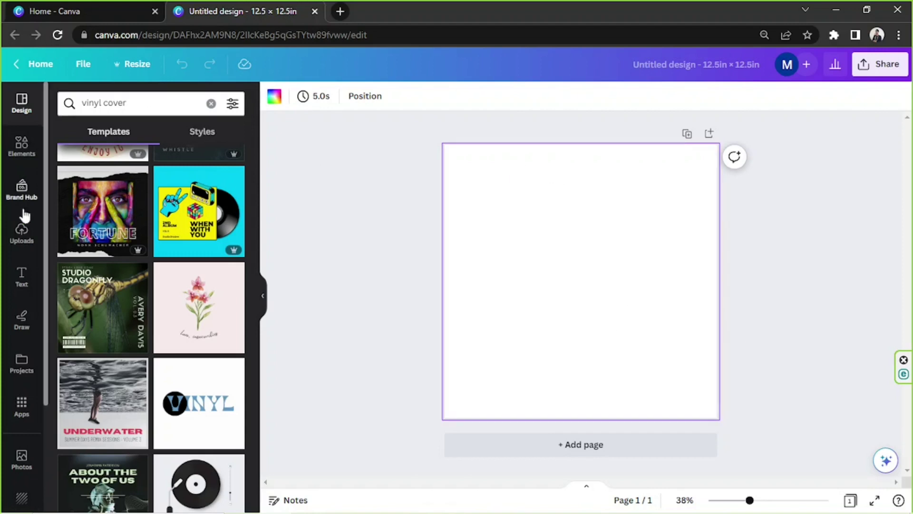
Check uploads, then search Elements for 'nature' and browse the photo results.
left_click(19, 236)
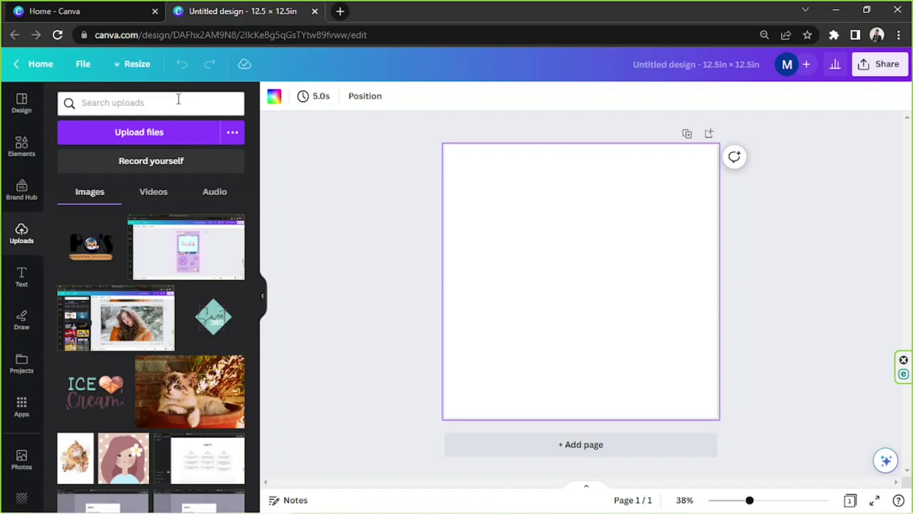
left_click(20, 151)
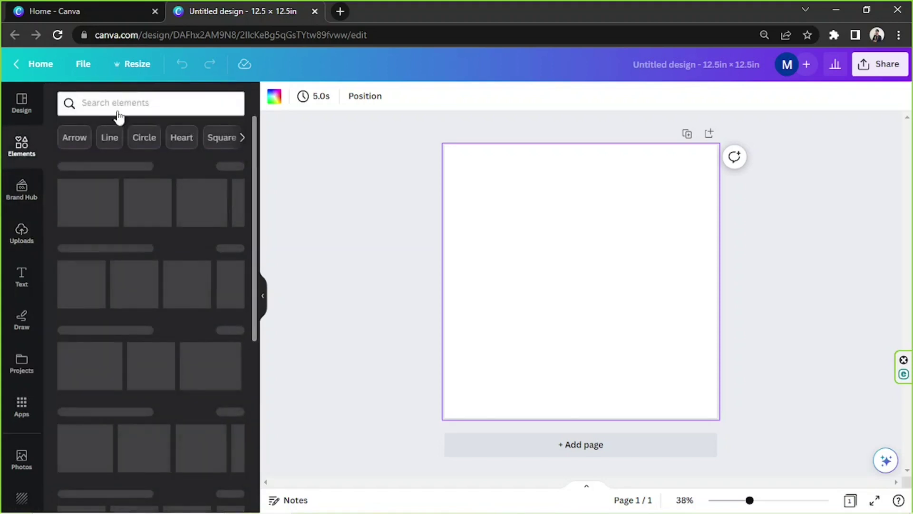
left_click(141, 94)
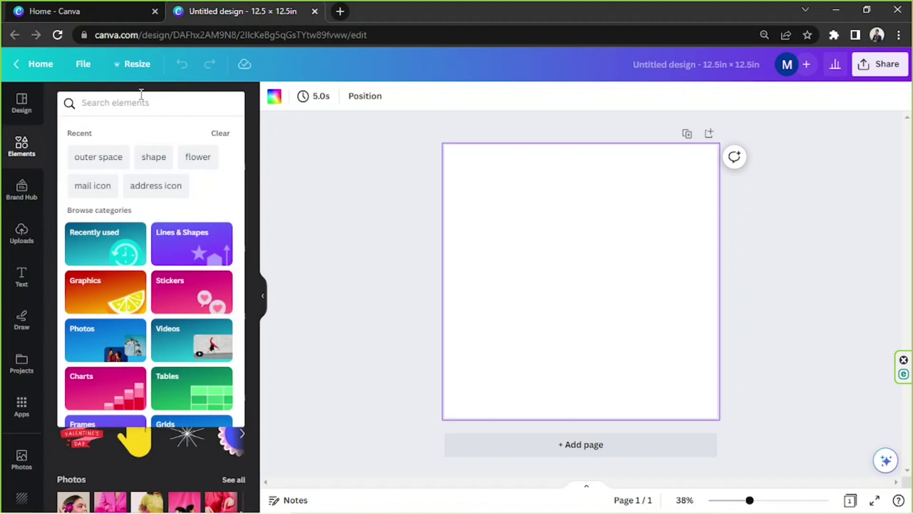
type("nature")
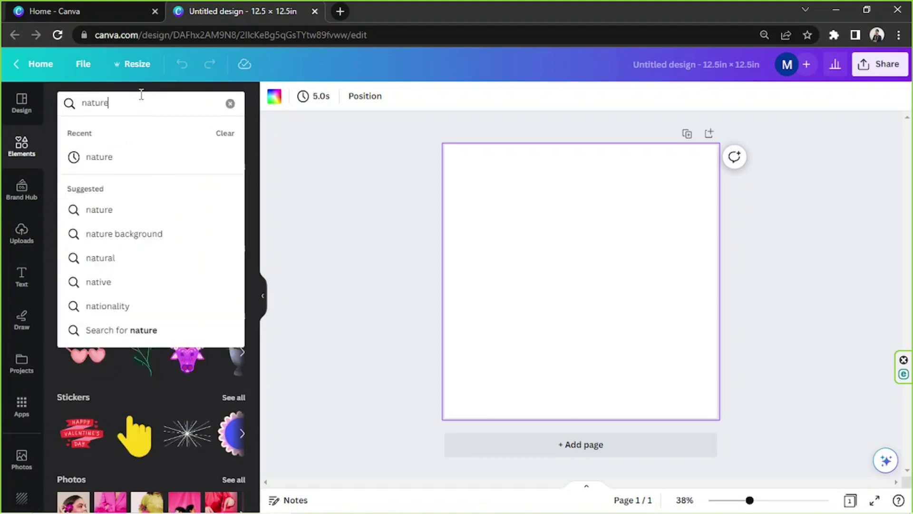
key("Return")
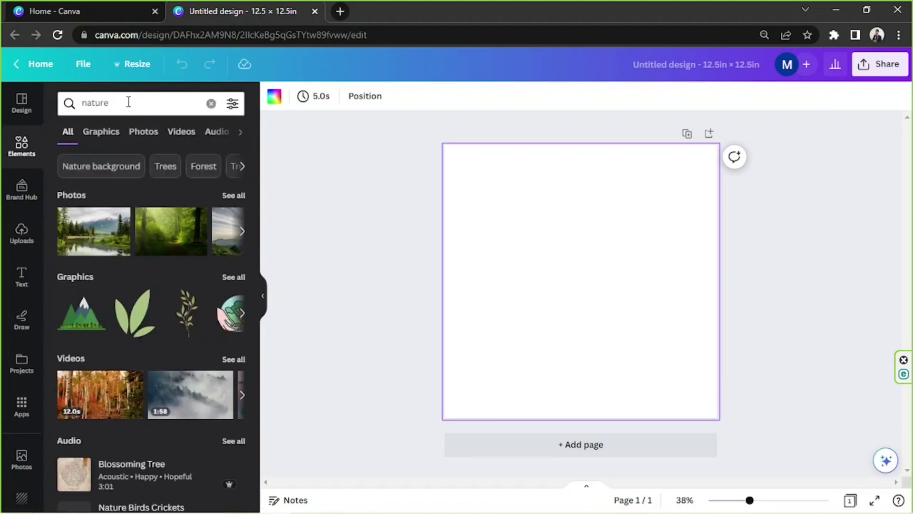
left_click(143, 133)
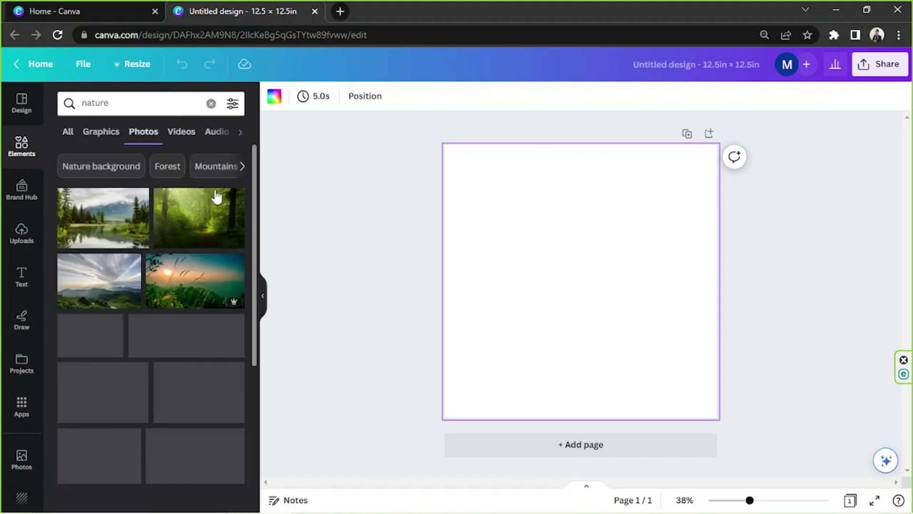
scroll(213, 190, "down", 3)
scroll(215, 194, "down", 5)
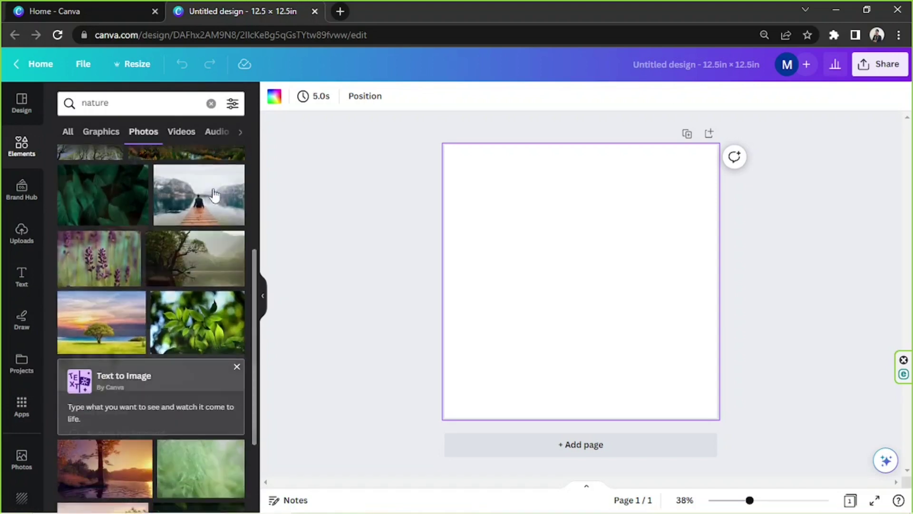
scroll(215, 195, "up", 5)
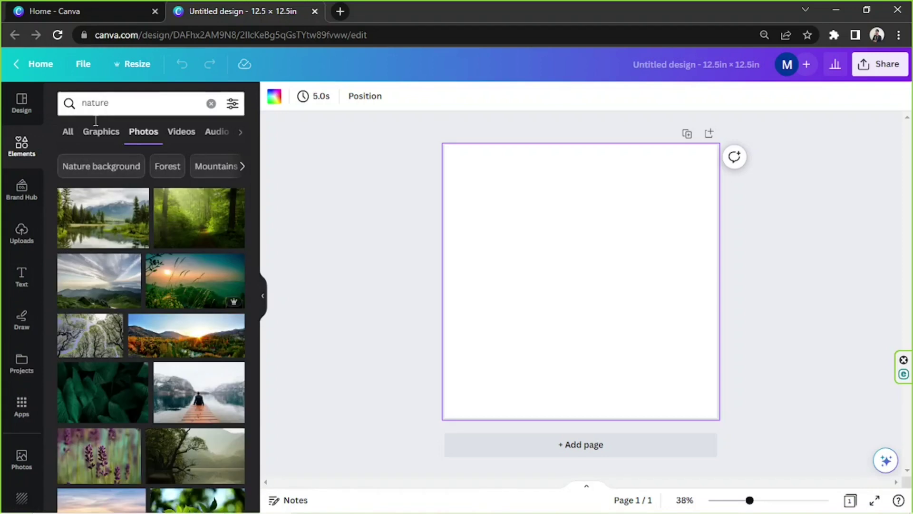
scroll(5, 225, "down", 2)
scroll(4, 223, "down", 2)
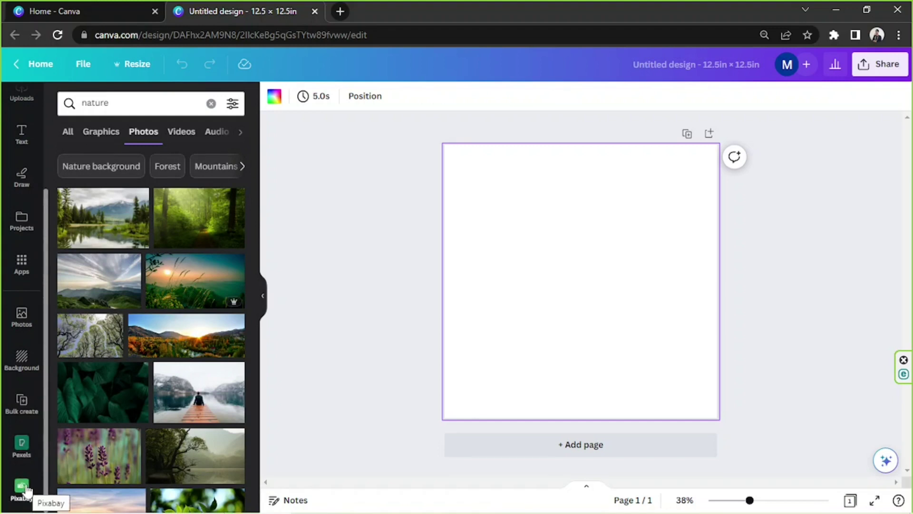
scroll(26, 476, "up", 2)
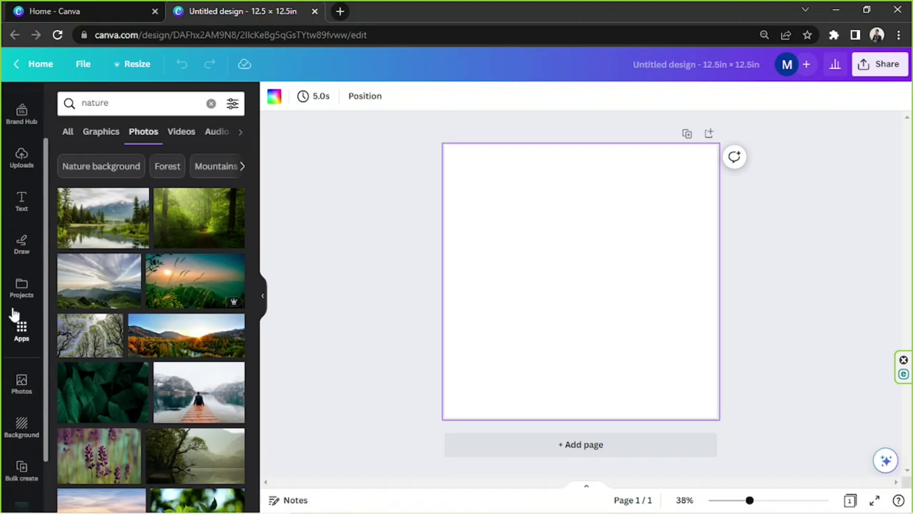
Open the Pexels app and search it for 'nature' photos.
left_click(20, 333)
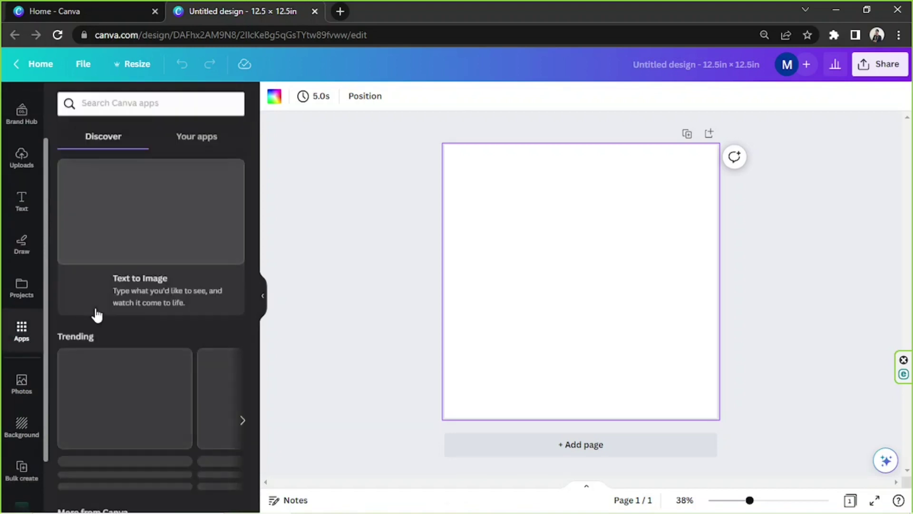
scroll(195, 236, "down", 4)
scroll(193, 238, "down", 10)
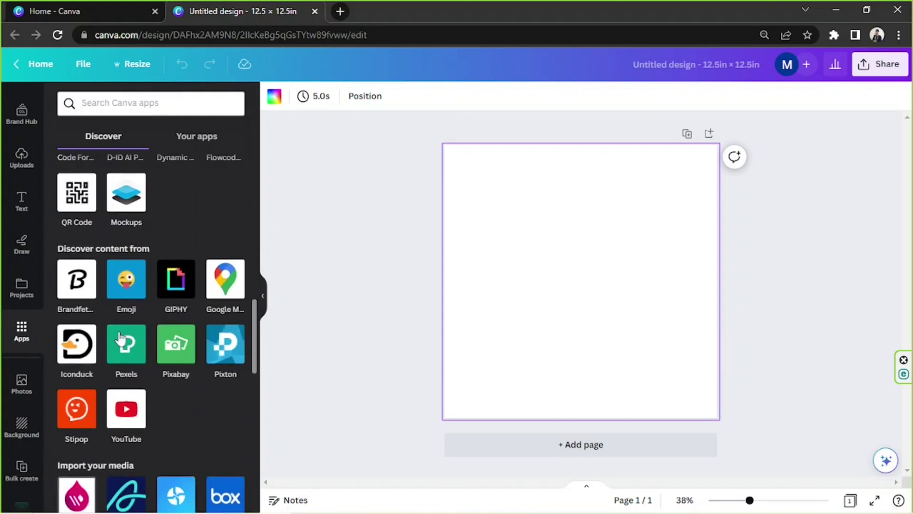
scroll(6, 304, "down", 2)
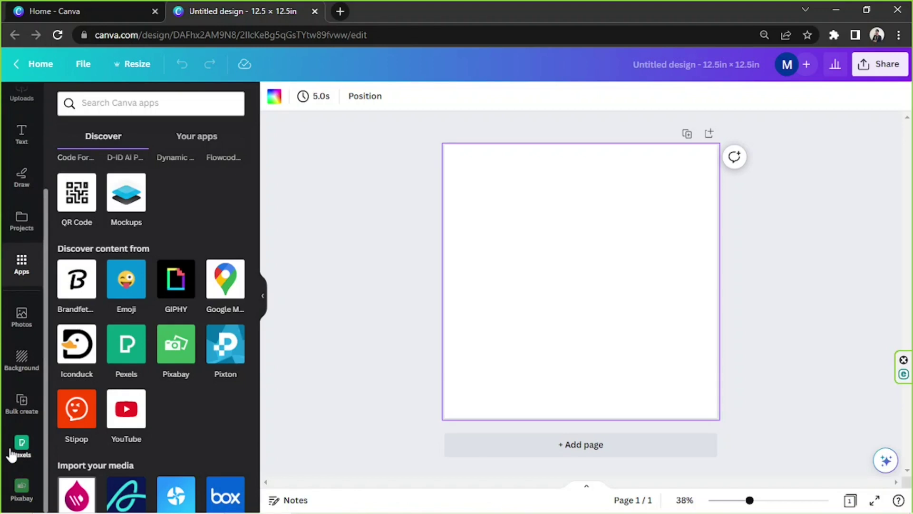
left_click(12, 452)
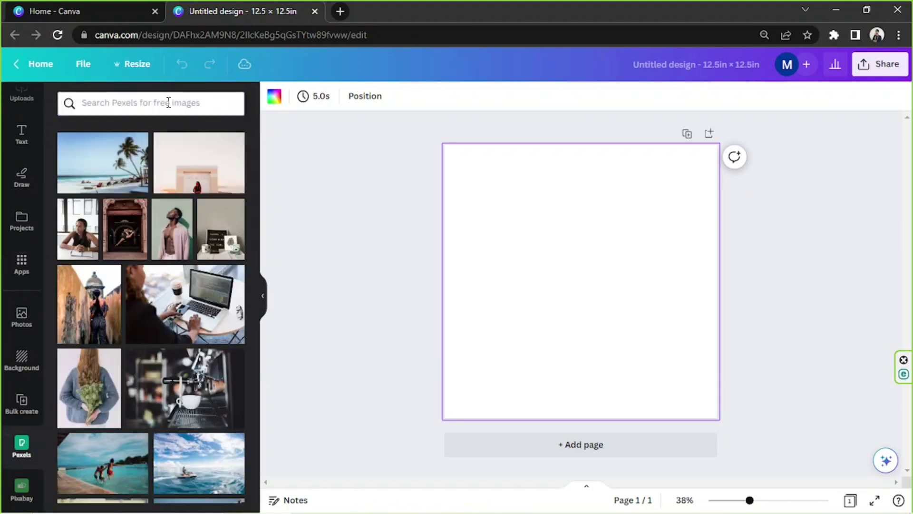
left_click(169, 103)
type("nature")
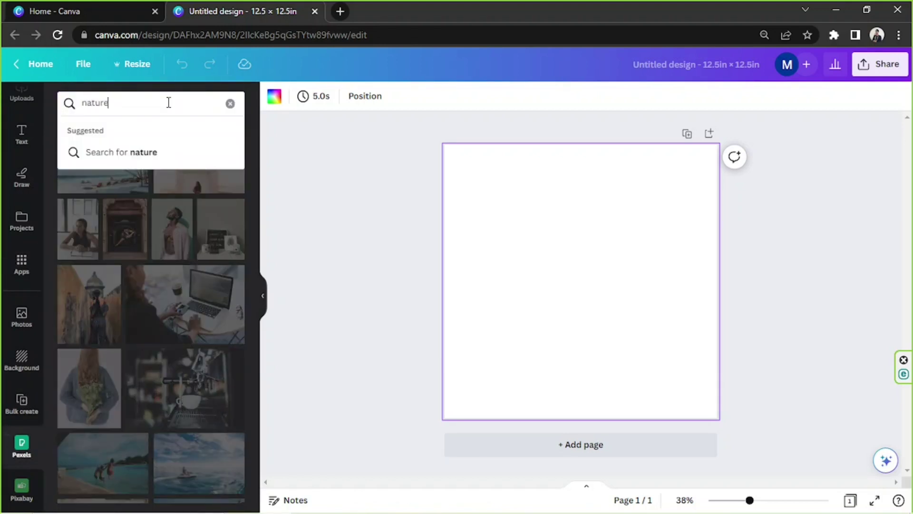
key("Return")
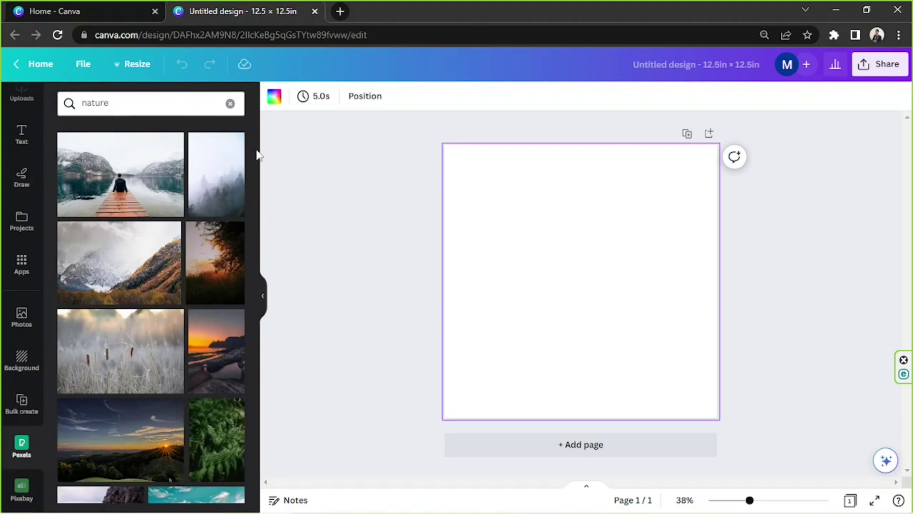
scroll(235, 169, "down", 4)
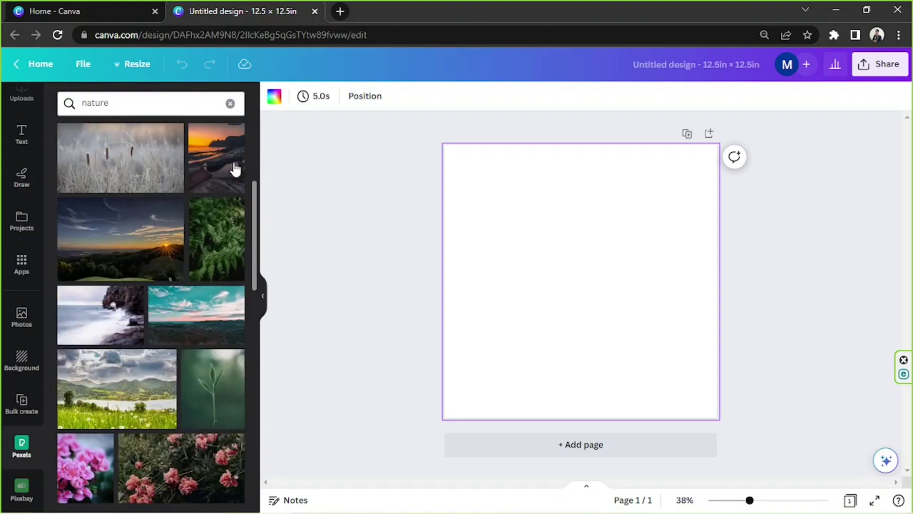
scroll(234, 169, "up", 1)
scroll(235, 169, "down", 4)
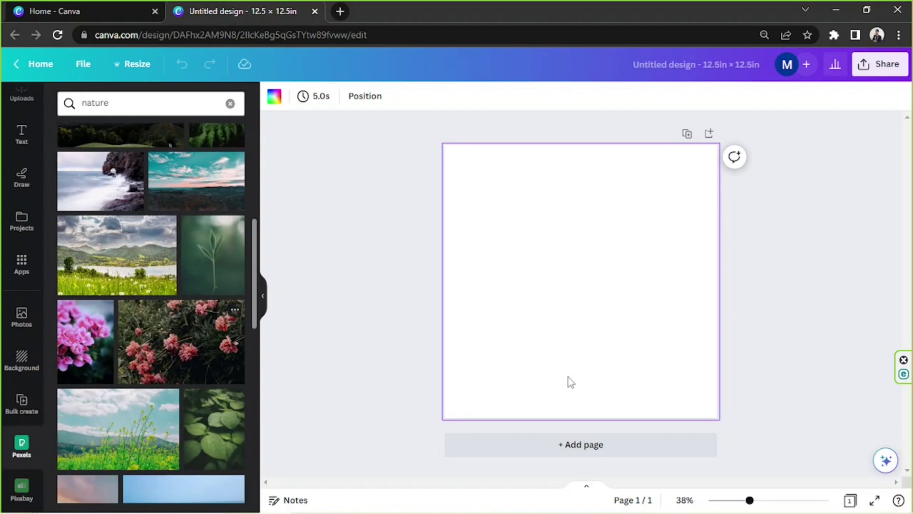
Set the pink flower photo as page background and shift it to frame the blooms.
left_click_drag(634, 259, 603, 226)
right_click(603, 224)
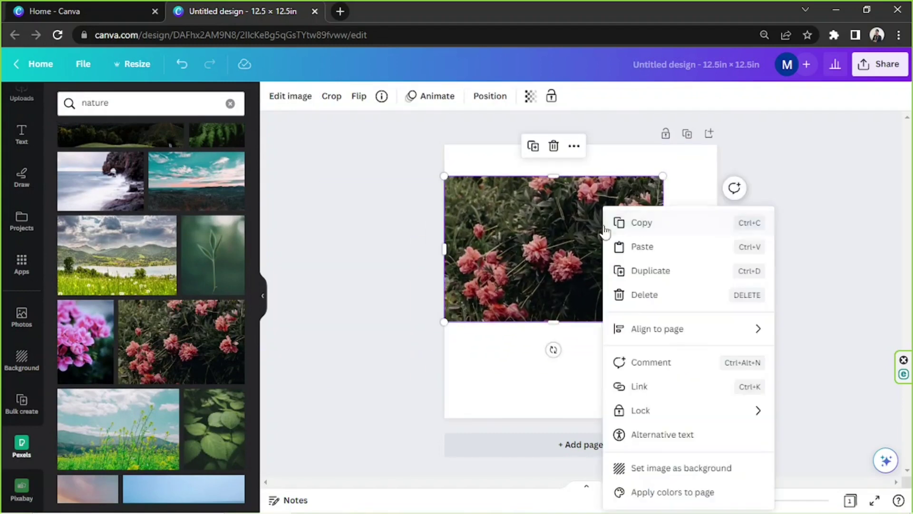
left_click(656, 469)
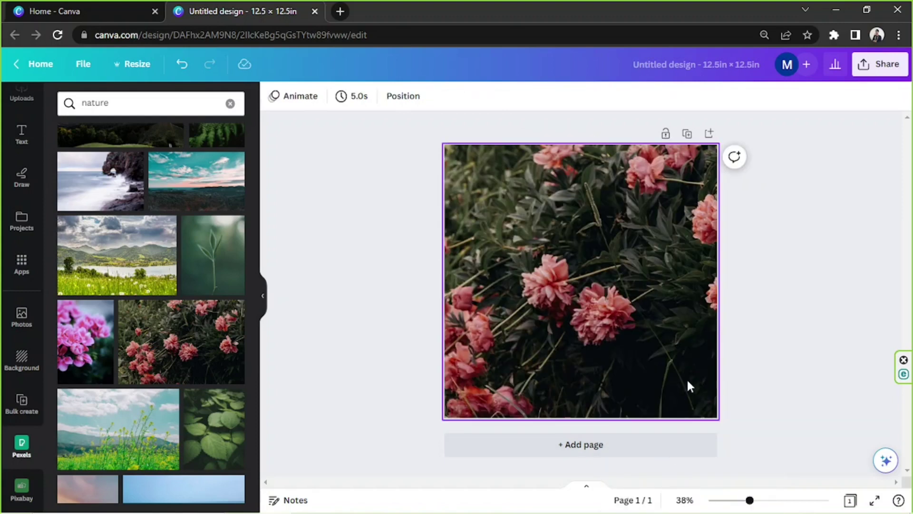
double_click(612, 318)
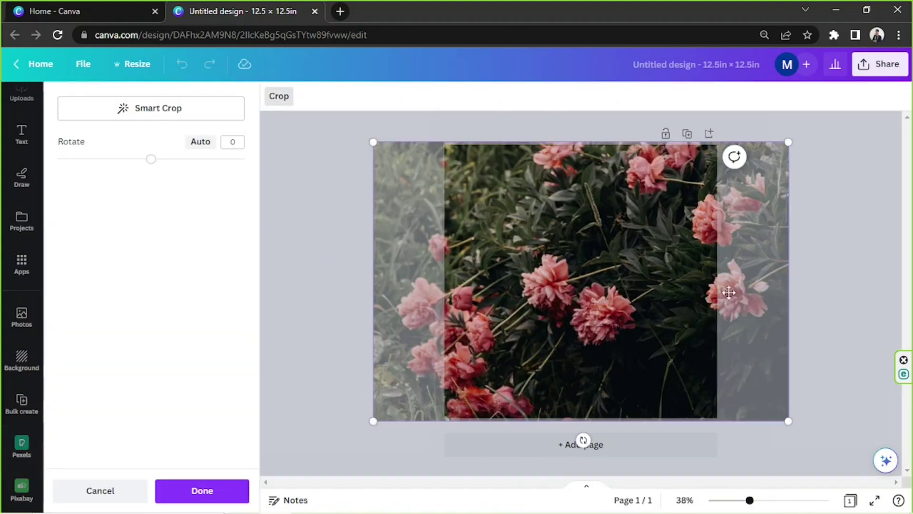
left_click(838, 250)
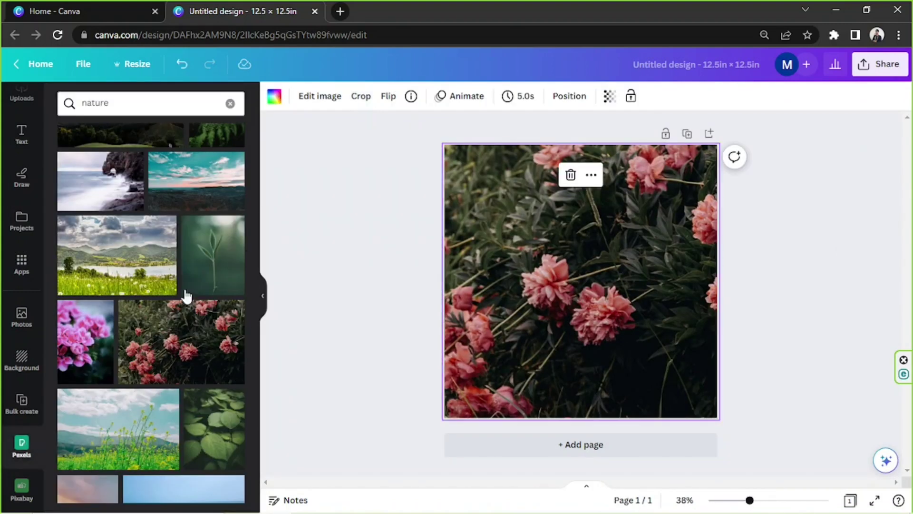
double_click(541, 277)
left_click_drag(541, 276, 622, 280)
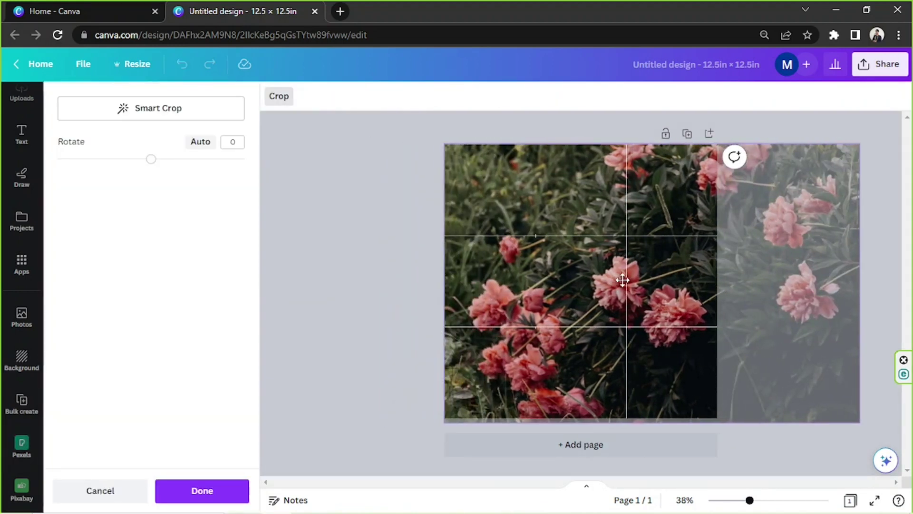
left_click(376, 252)
Replace the flower background with the purple-pink mountain sky photo from Pexels.
left_click(809, 265)
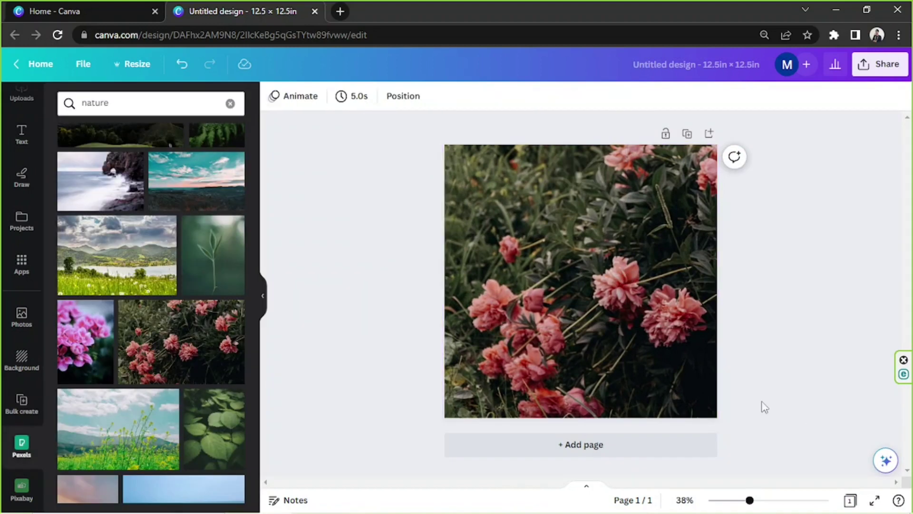
scroll(195, 349, "down", 10)
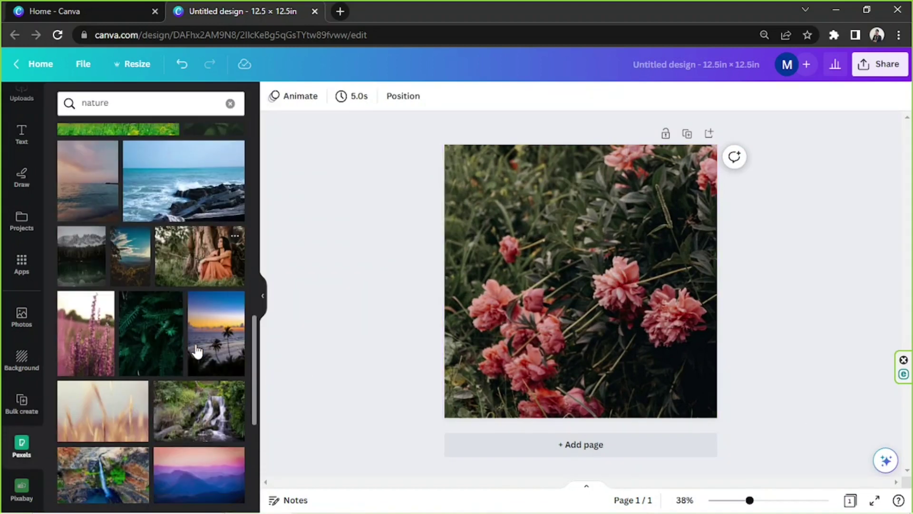
scroll(198, 351, "down", 5)
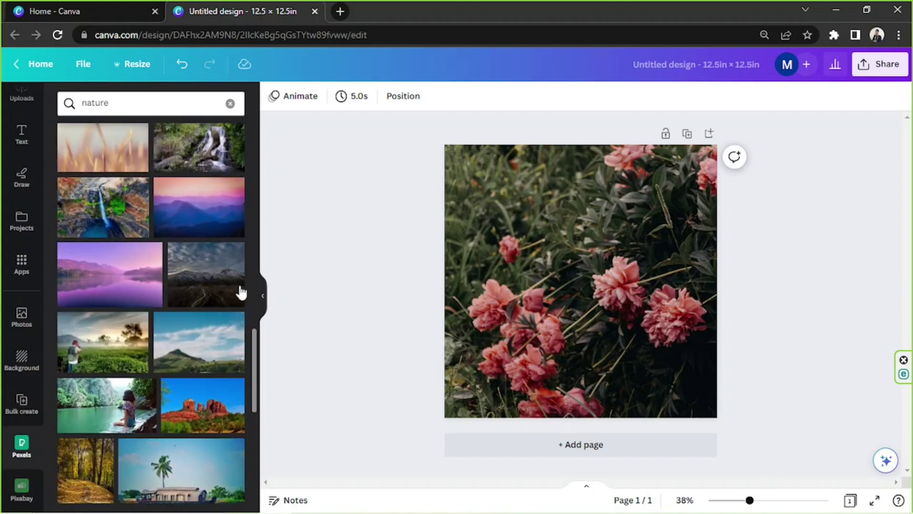
scroll(228, 275, "down", 3)
scroll(228, 277, "down", 3)
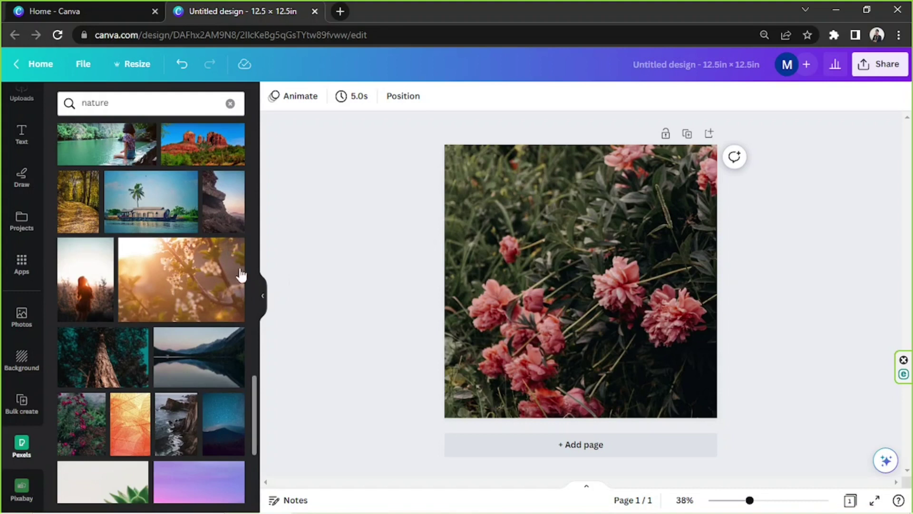
scroll(233, 274, "down", 3)
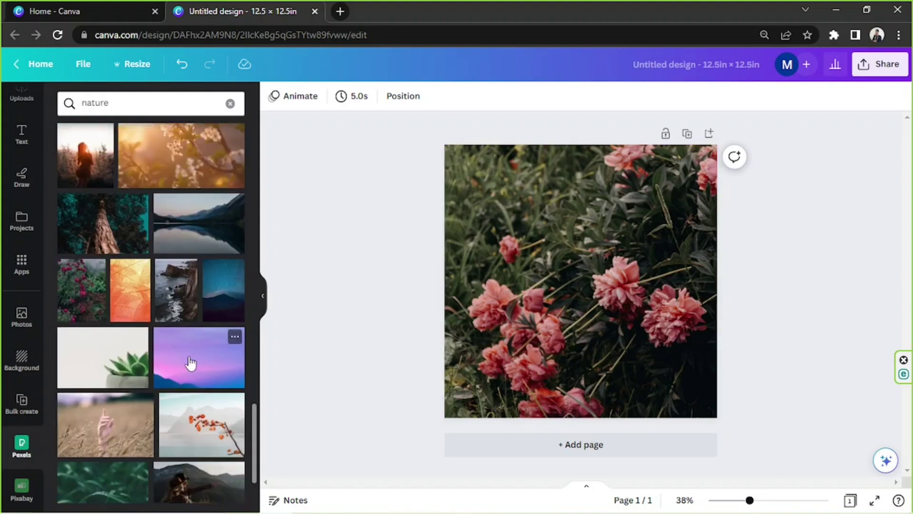
left_click(190, 363)
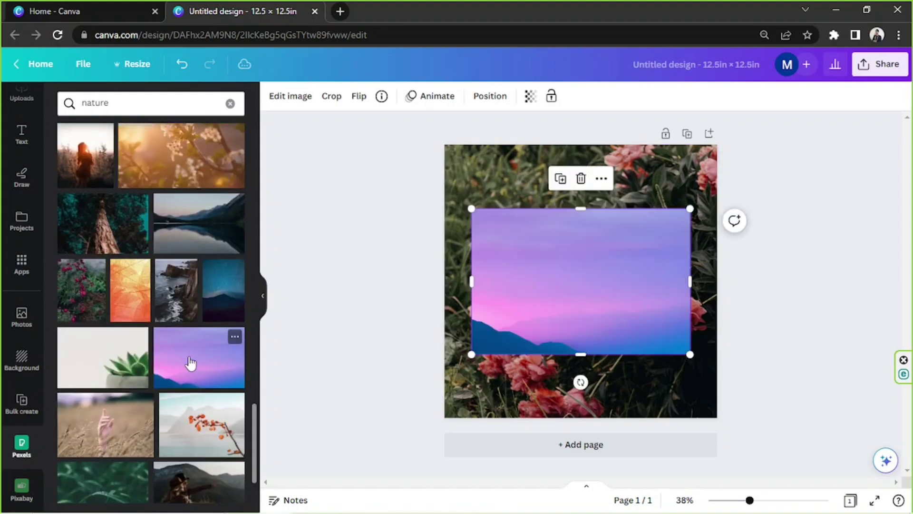
right_click(600, 266)
left_click(639, 466)
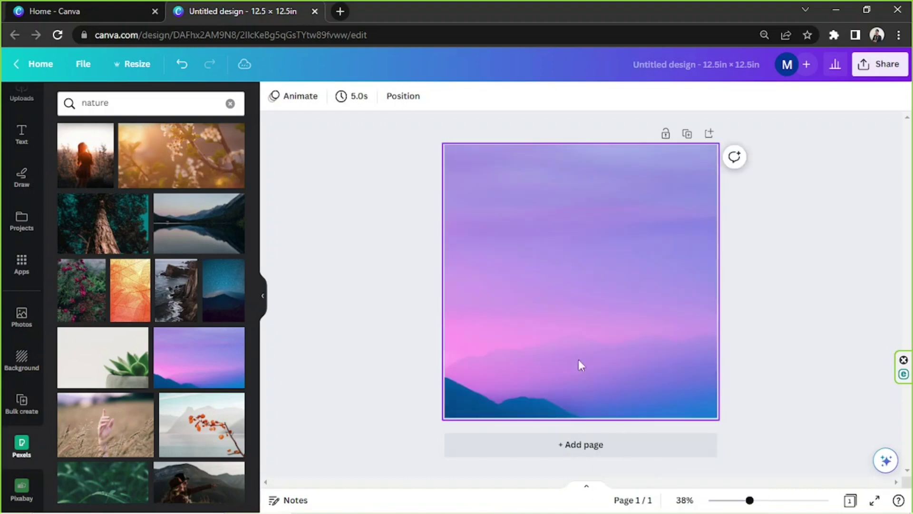
Shift the sky background so the mountains sit along the bottom.
double_click(569, 338)
left_click_drag(499, 322, 571, 320)
left_click(374, 299)
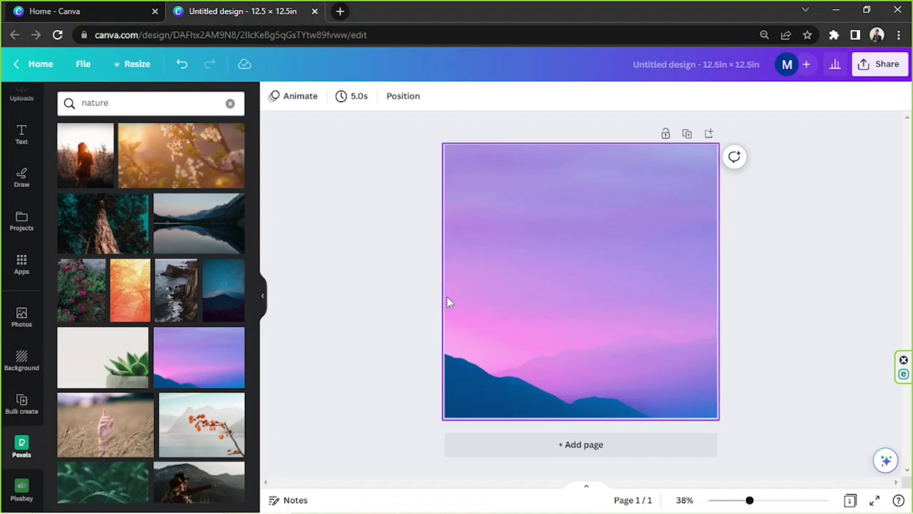
Add a paragraph text box, enlarge it, and place it near the top centre.
scroll(214, 295, "up", 5)
scroll(212, 295, "up", 4)
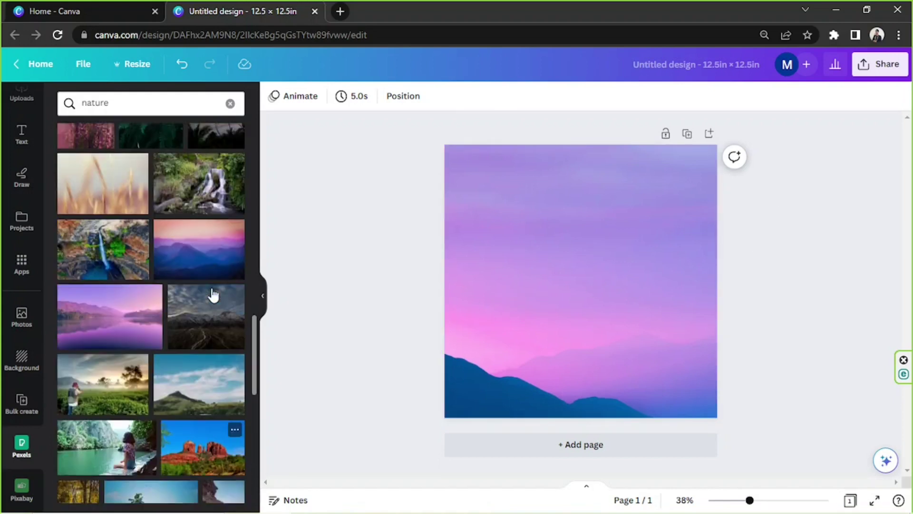
left_click(596, 277)
key("t")
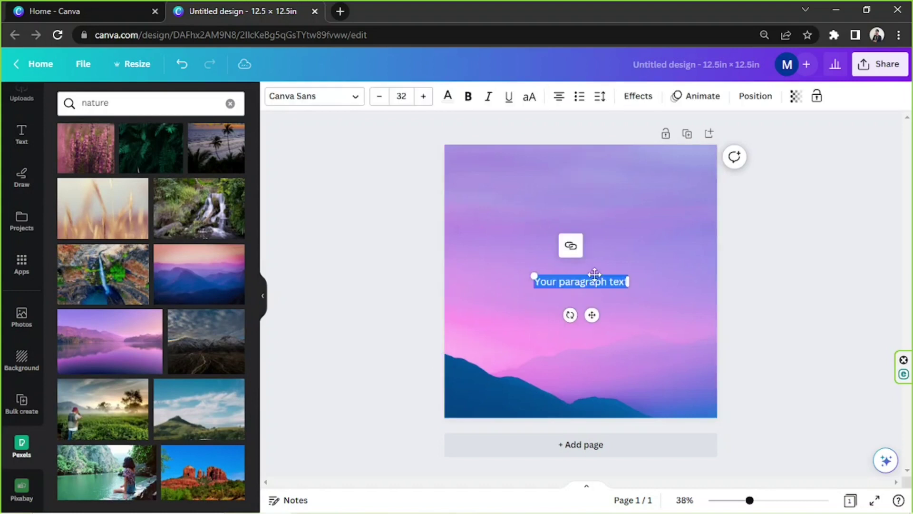
left_click_drag(534, 272, 442, 212)
left_click_drag(548, 288, 593, 213)
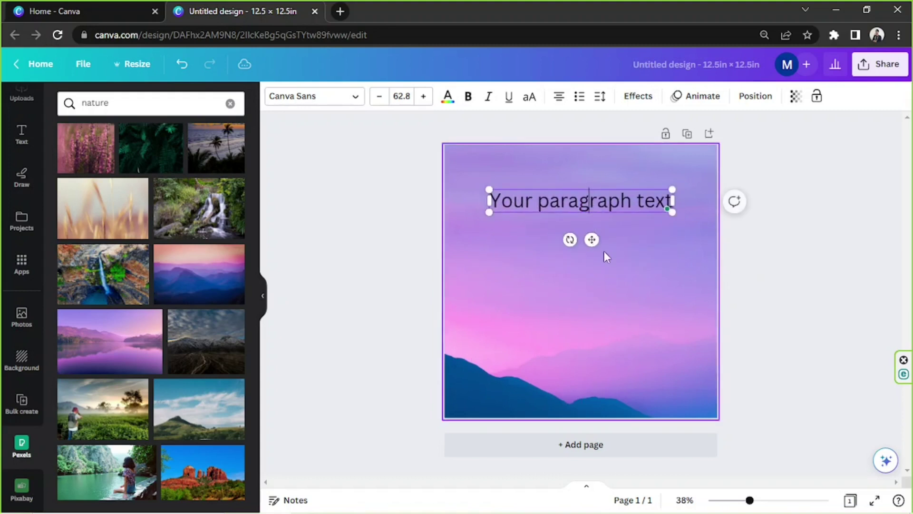
left_click(610, 285)
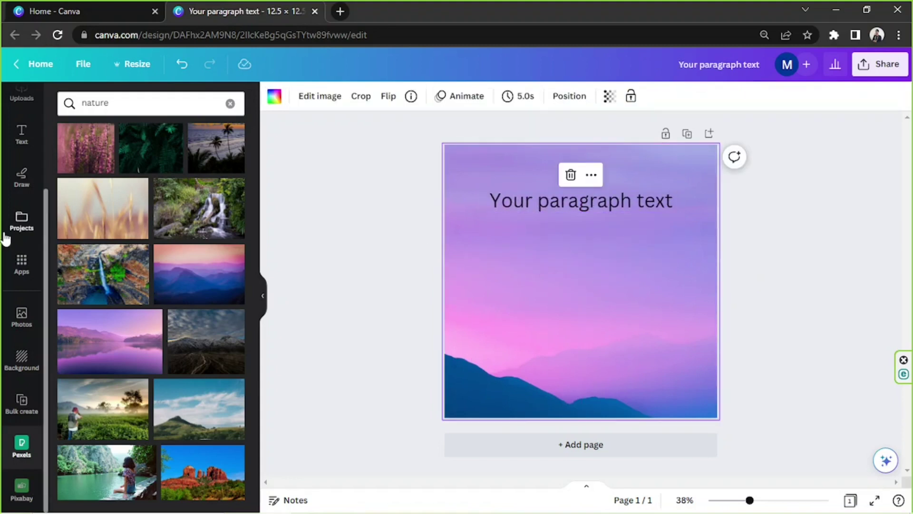
Browse the font combinations in the Text panel.
scroll(6, 235, "up", 3)
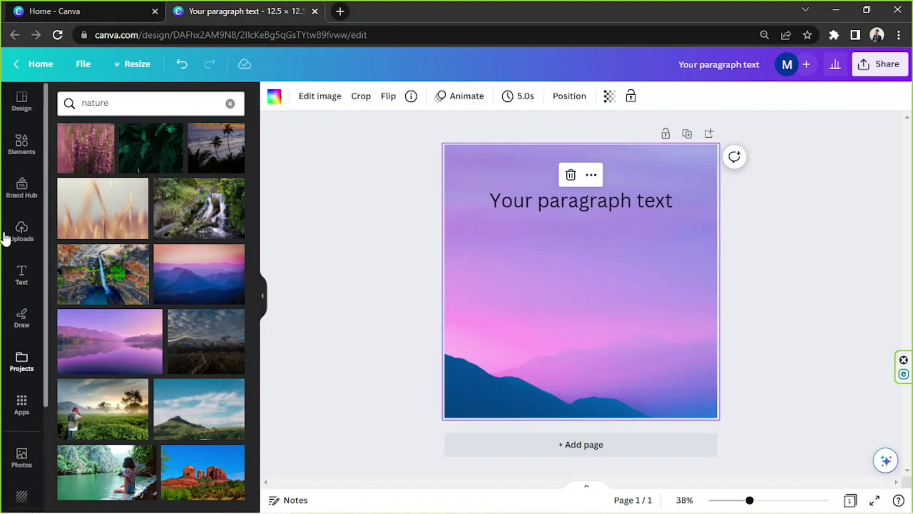
left_click(14, 286)
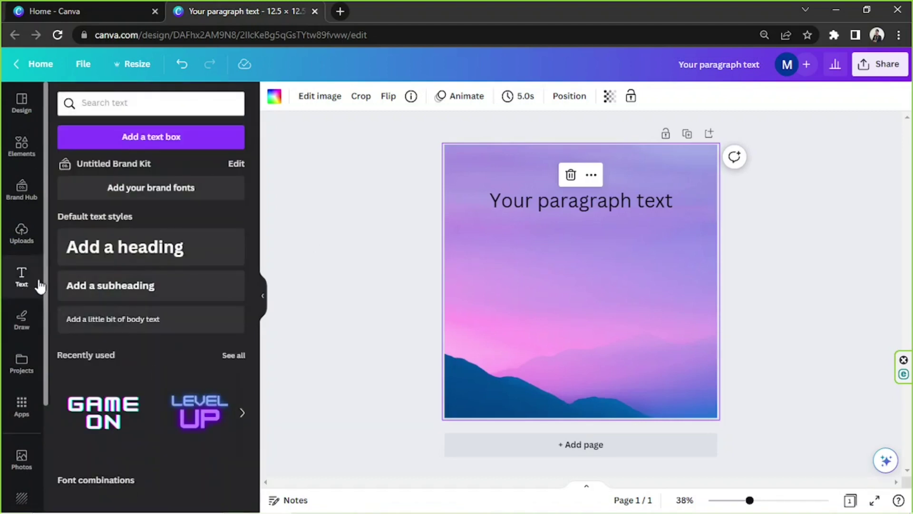
scroll(194, 298, "down", 4)
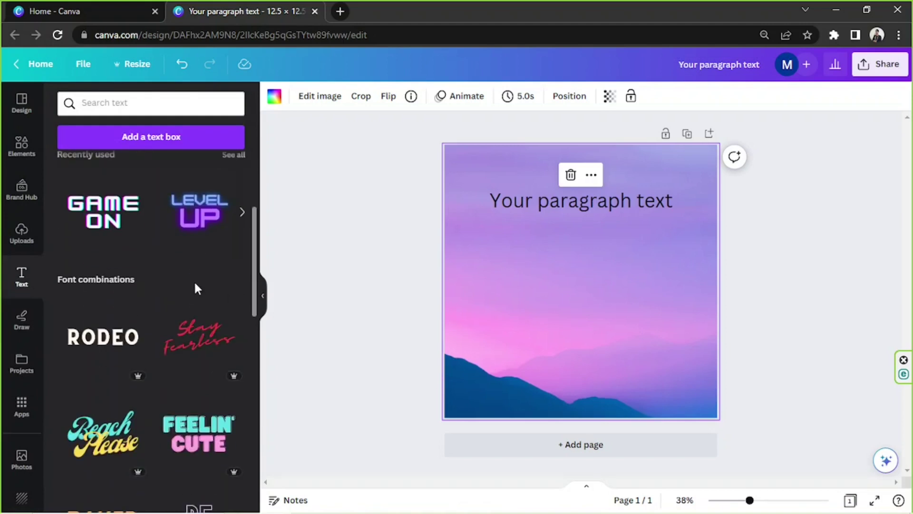
scroll(195, 273, "down", 5)
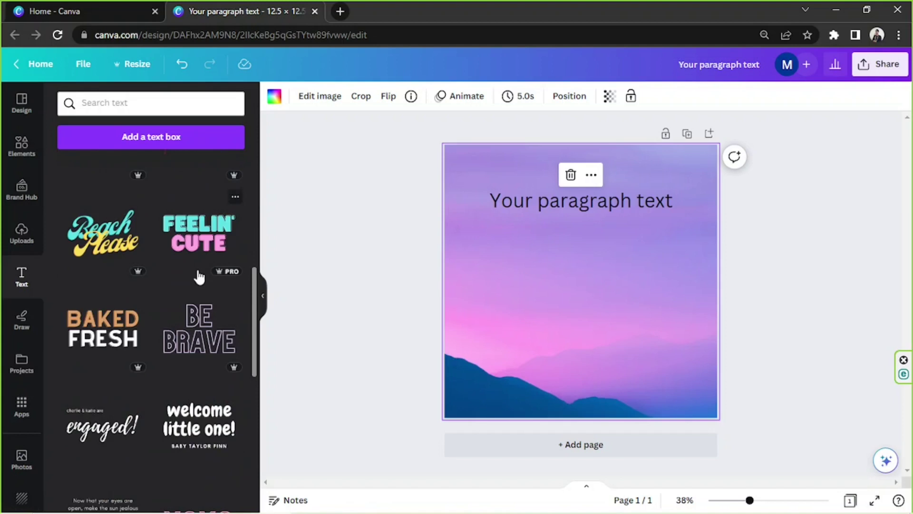
scroll(199, 276, "down", 2)
scroll(199, 276, "down", 1)
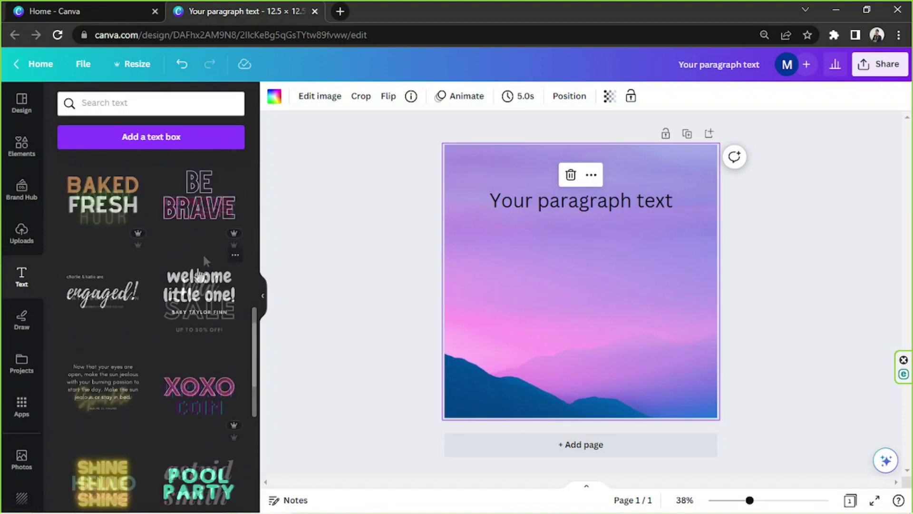
scroll(202, 253, "down", 10)
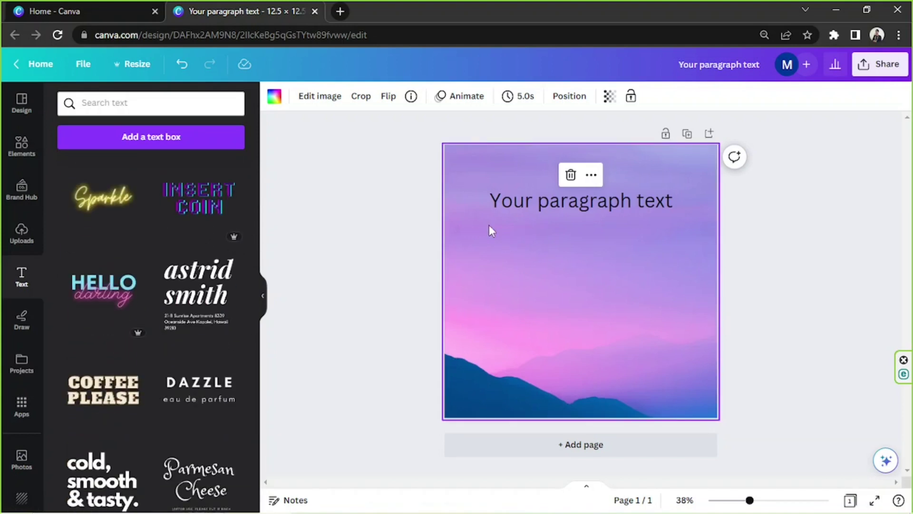
Replace the placeholder text with 'MY' and centre the box horizontally.
left_click(326, 248)
double_click(547, 198)
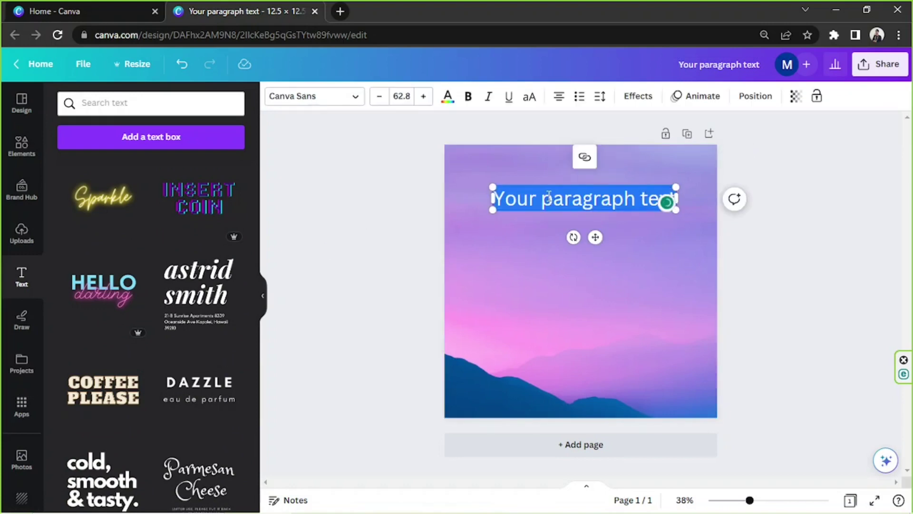
left_click_drag(560, 212, 555, 209)
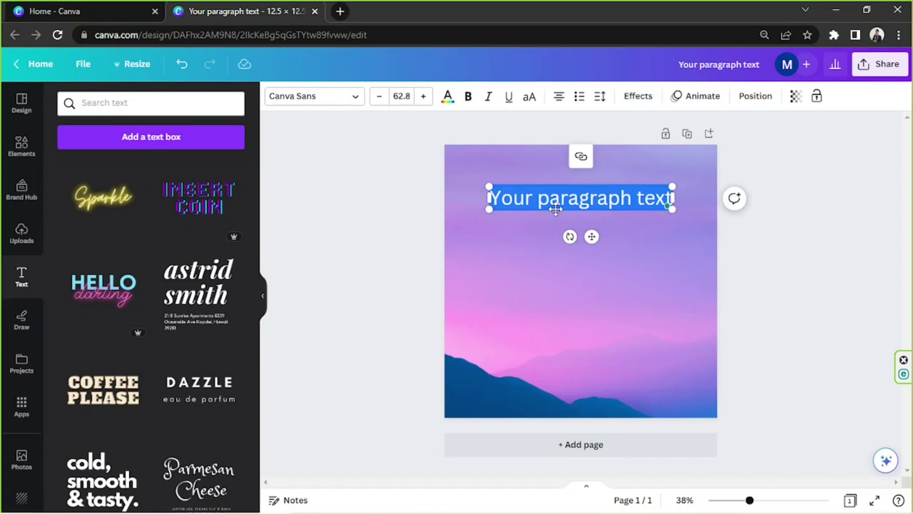
type("my")
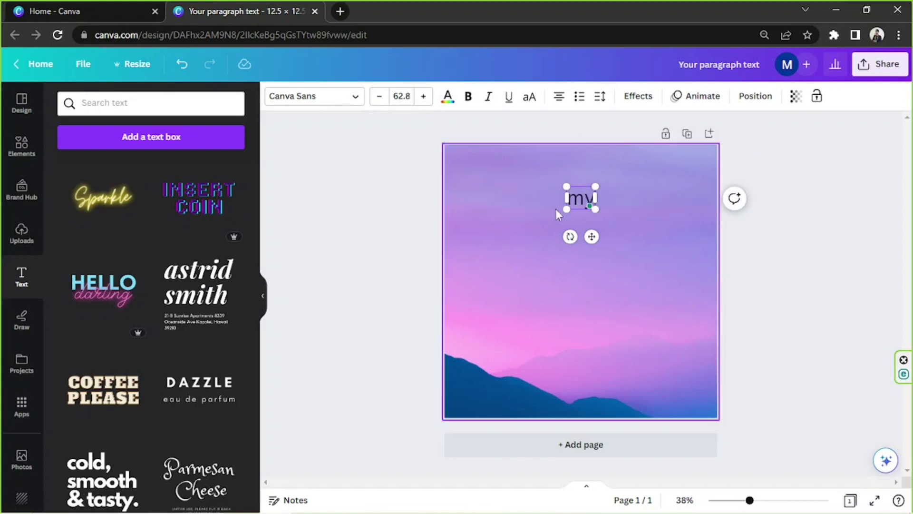
key("ctrl+a")
type("MY")
left_click(563, 266)
Duplicate 'MY' below itself and change the copy to 'Playlist'.
left_click(578, 190)
left_click(565, 161)
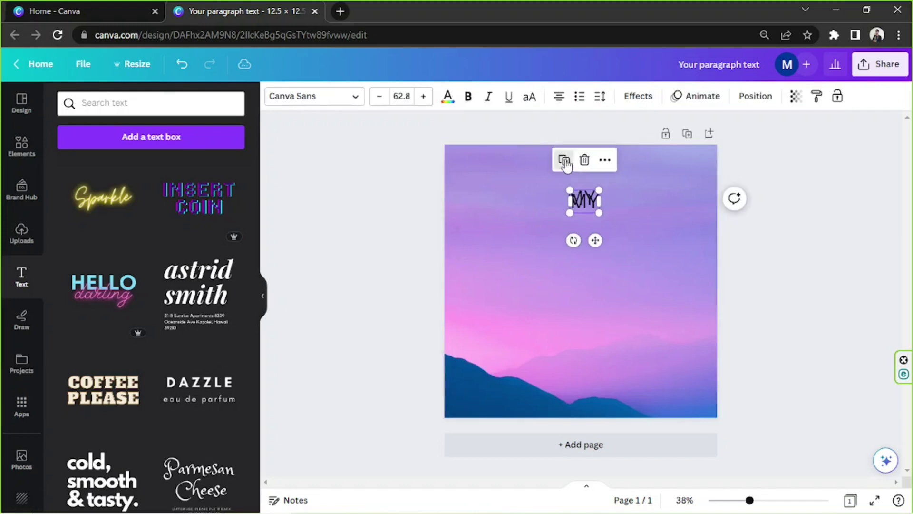
left_click_drag(577, 196, 579, 241)
double_click(579, 241)
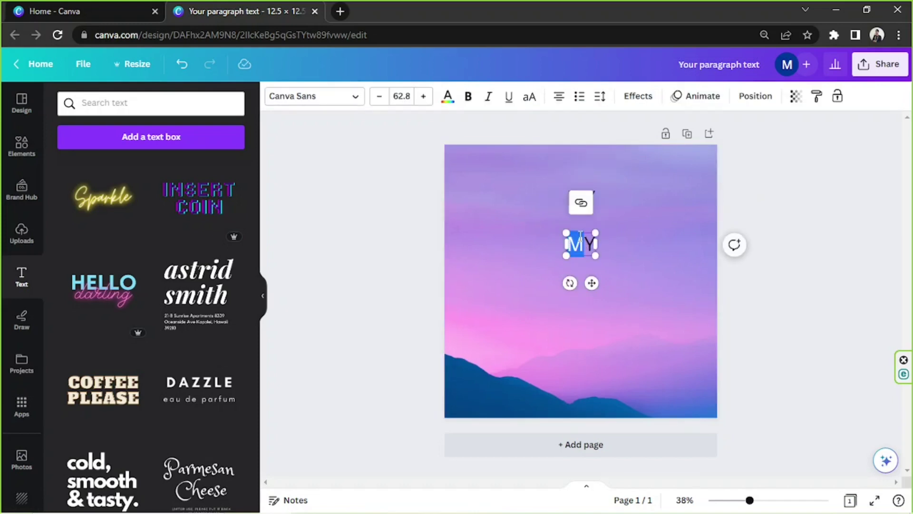
key("ctrl+a")
type("PLAY")
key("BackSpace")
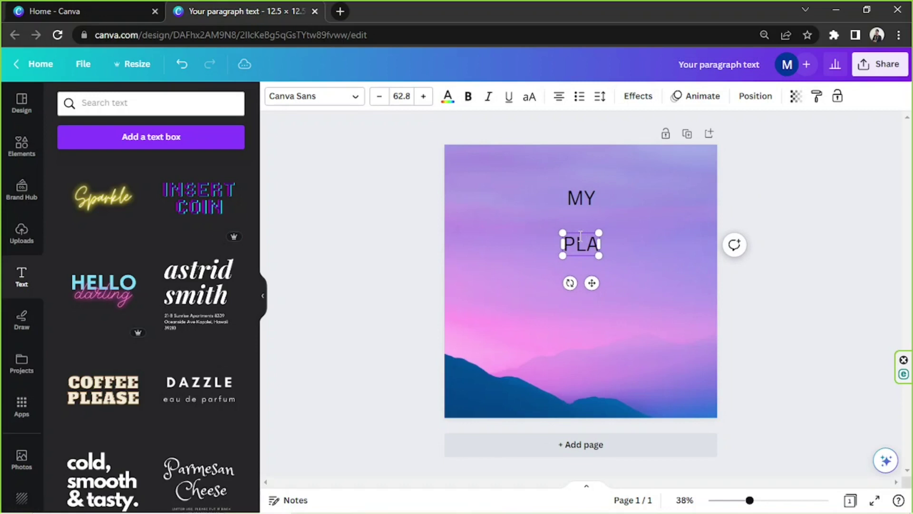
key("BackSpace")
key("BackSpace")
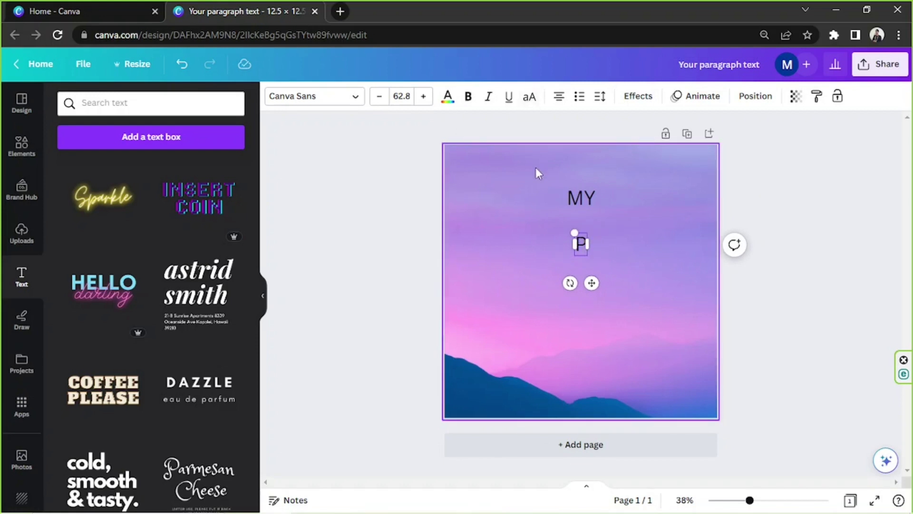
type("laylist")
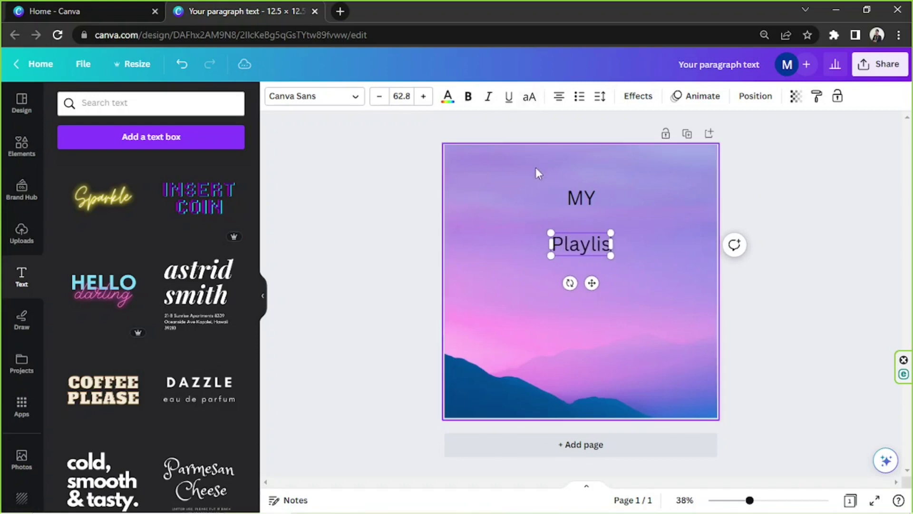
left_click(666, 302)
Enlarge 'Playlist' to font size 154 and centre it below MY.
left_click(590, 237)
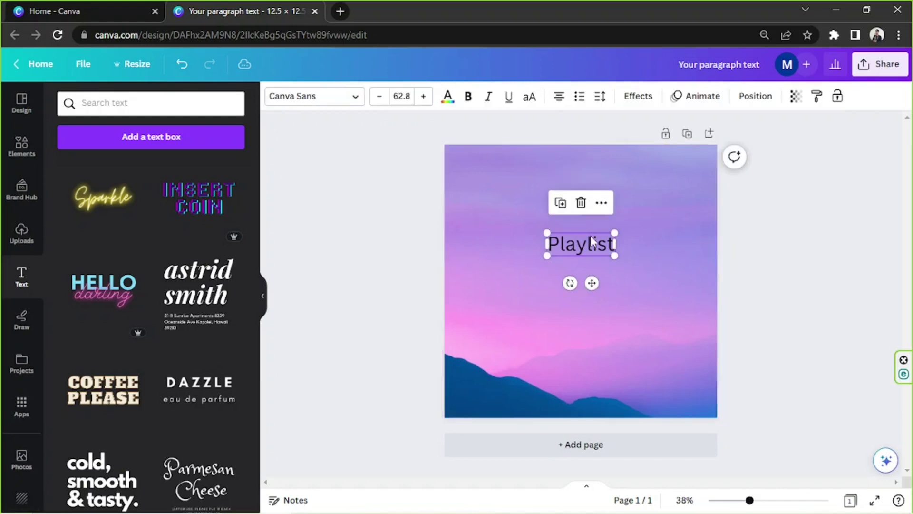
left_click_drag(546, 230, 448, 199)
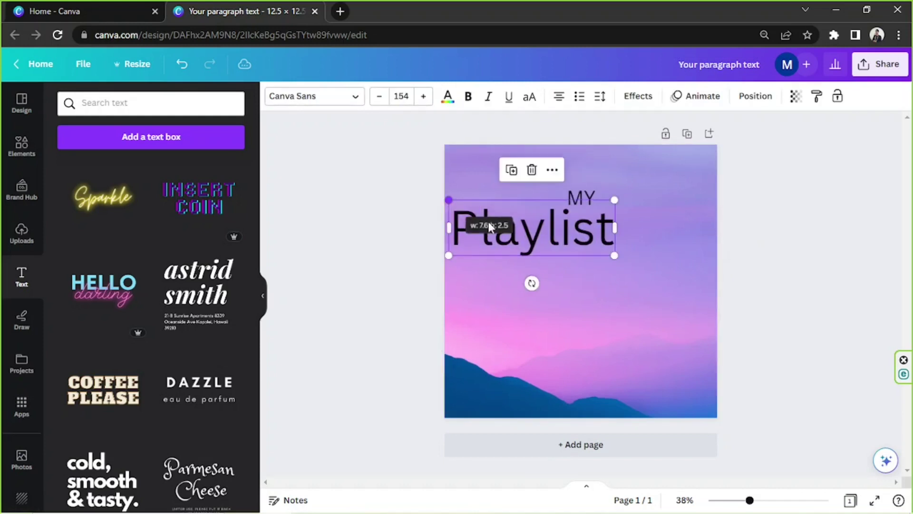
left_click_drag(569, 252, 619, 263)
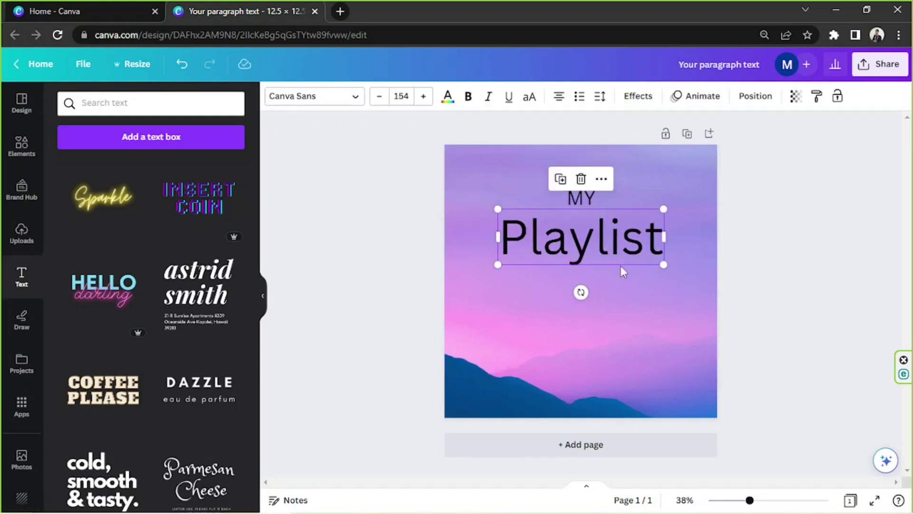
Widen MY's letter spacing to 71 or more and recentre Playlist.
left_click(593, 199)
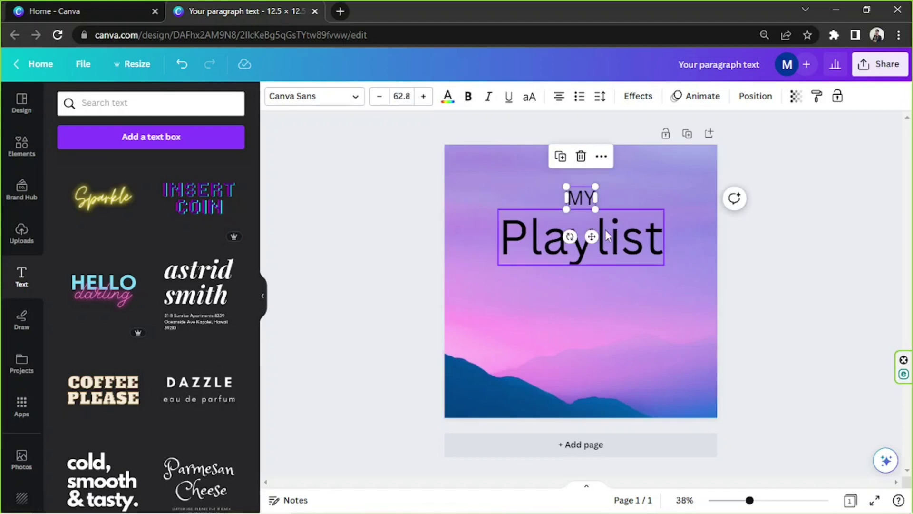
left_click(600, 96)
left_click_drag(636, 150, 669, 154)
left_click(797, 275)
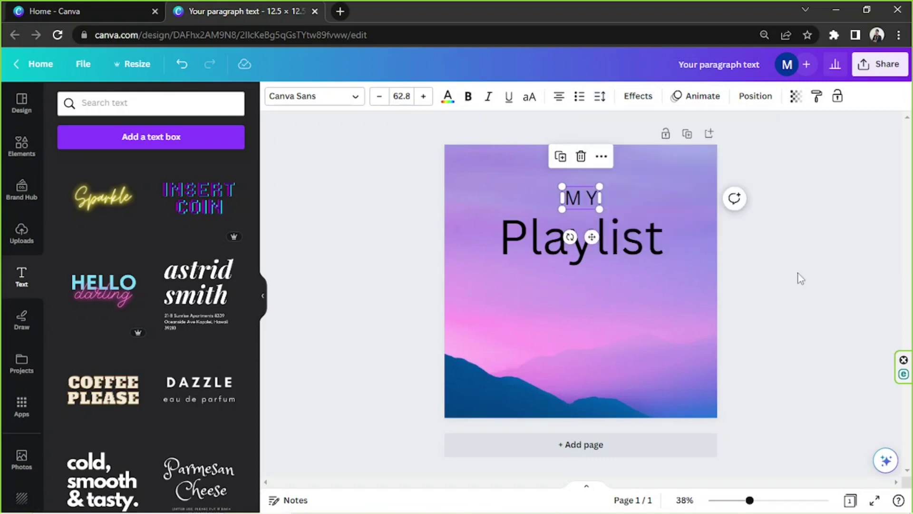
left_click(793, 360)
left_click(612, 248)
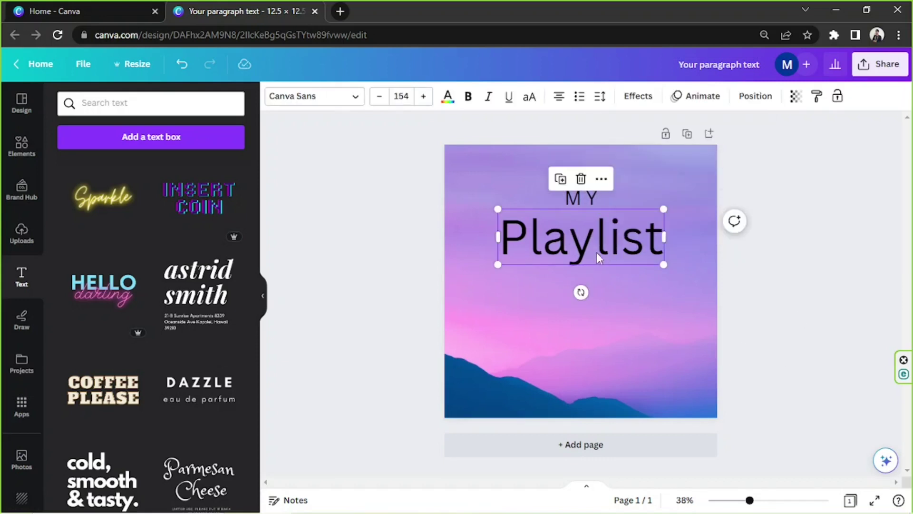
left_click_drag(597, 252, 593, 253)
Search fonts for 'hardwriting', try Hibernate and Signature, and enlarge Playlist to 207.
left_click(333, 105)
scroll(208, 178, "down", 3)
scroll(207, 183, "down", 12)
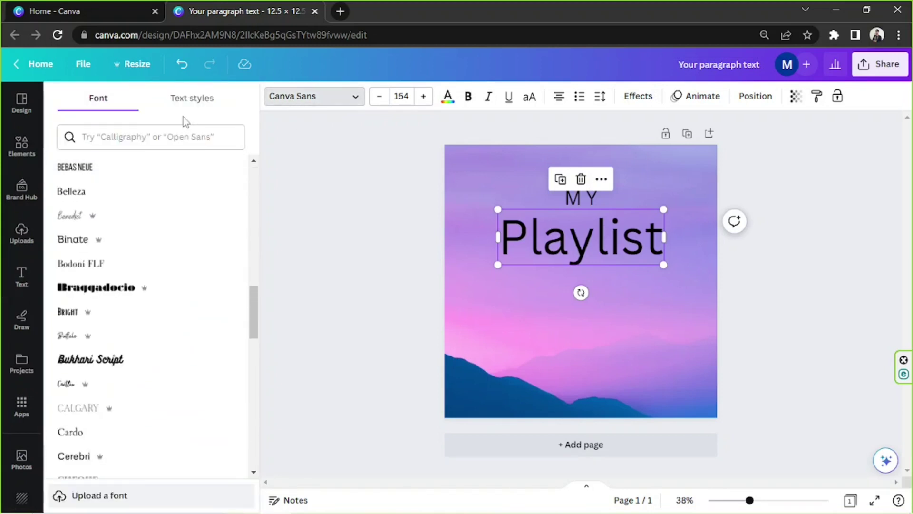
left_click(173, 134)
type("hardwriting")
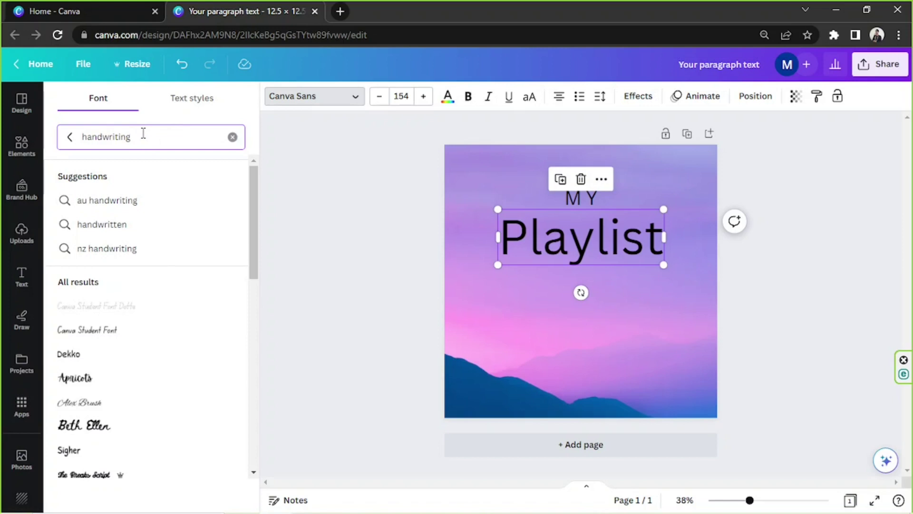
scroll(175, 371, "down", 3)
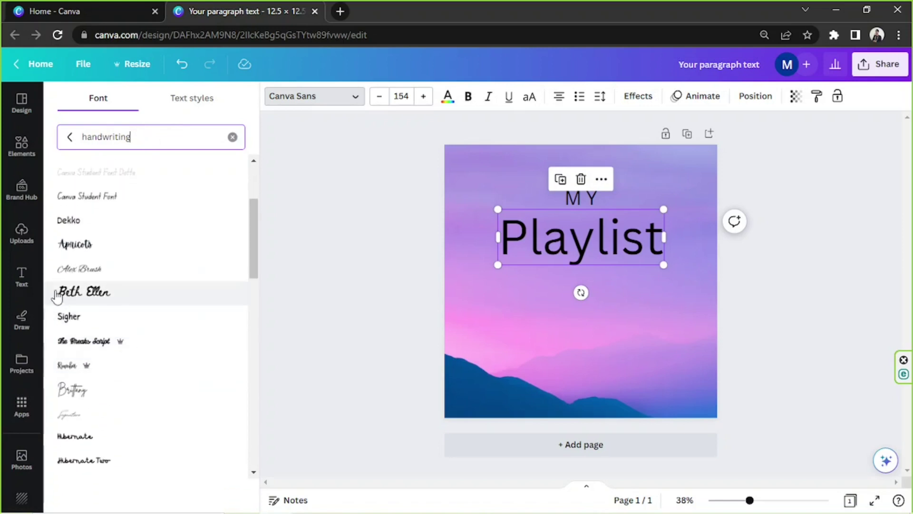
scroll(126, 208, "down", 3)
left_click(124, 299)
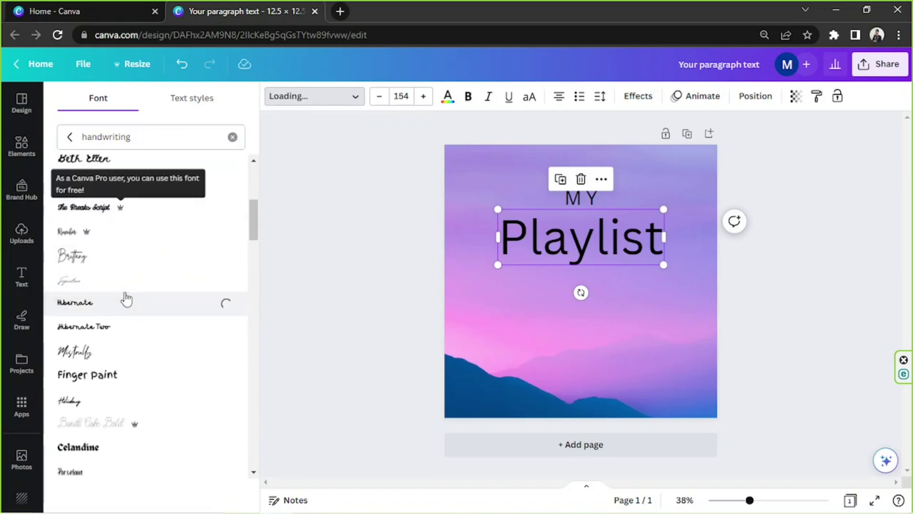
left_click(118, 282)
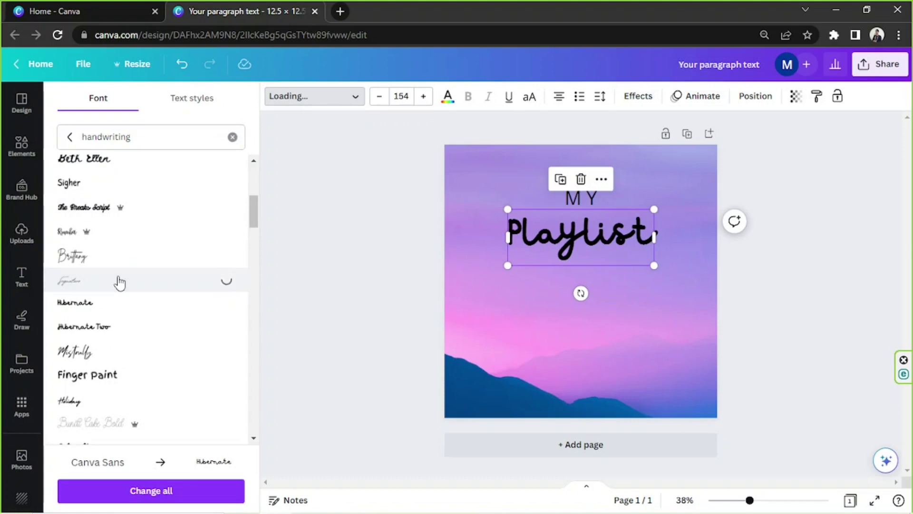
left_click(120, 302)
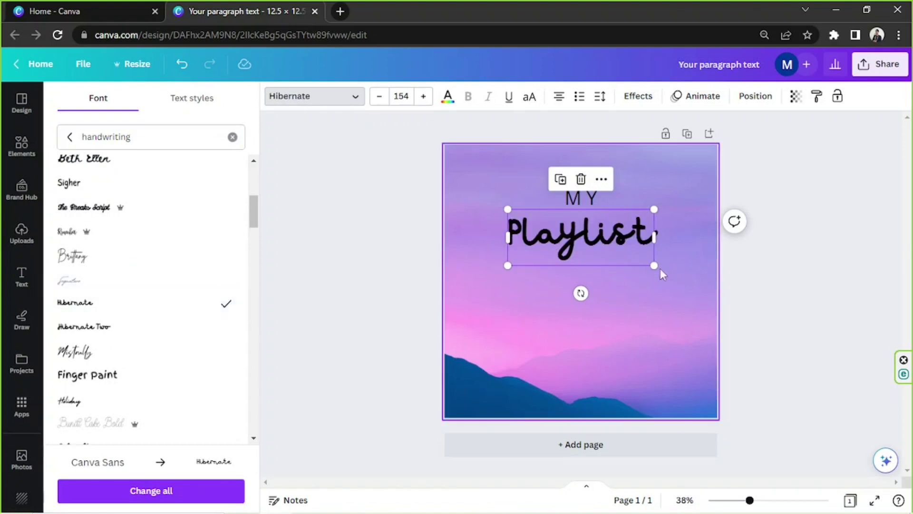
left_click_drag(655, 265, 714, 298)
left_click_drag(648, 283, 629, 283)
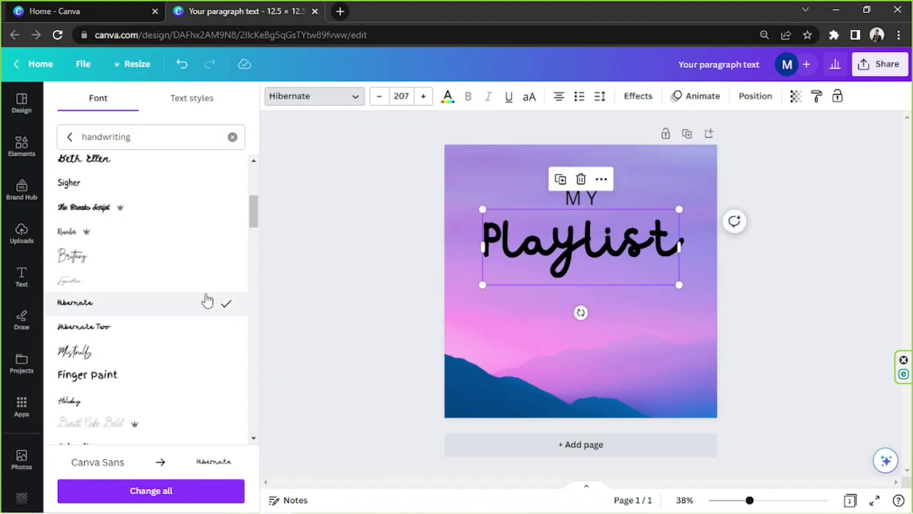
Try Holiday, Amsterdam Four, Jonathan, Shadow Script, Madelyn and Just Believe on the title.
scroll(205, 299, "down", 3)
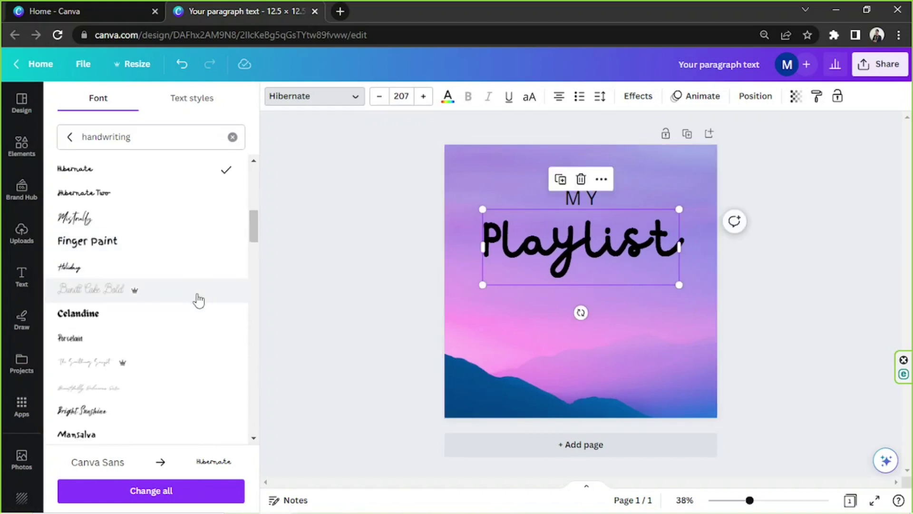
left_click(179, 274)
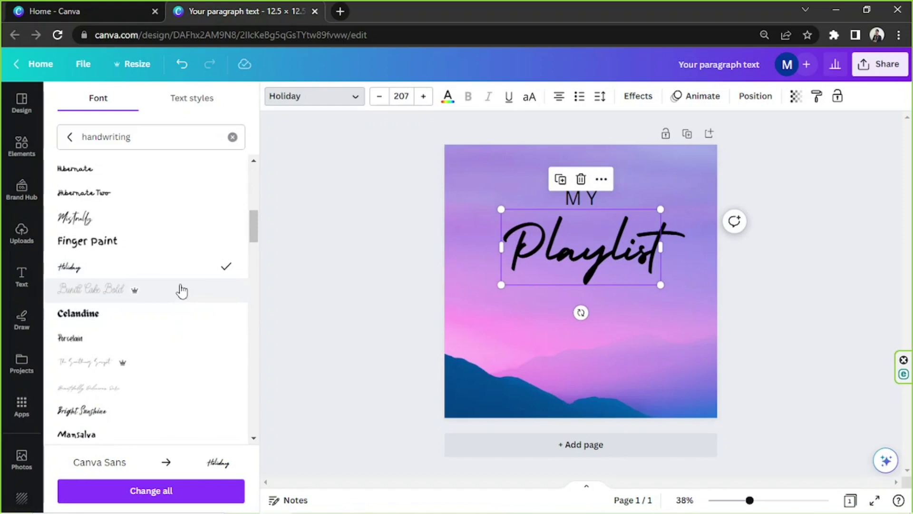
scroll(182, 290, "down", 6)
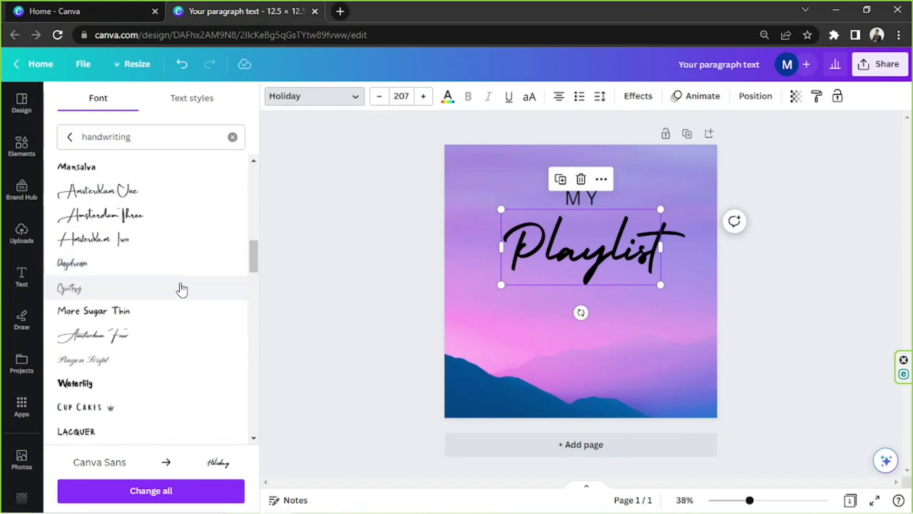
scroll(181, 289, "down", 2)
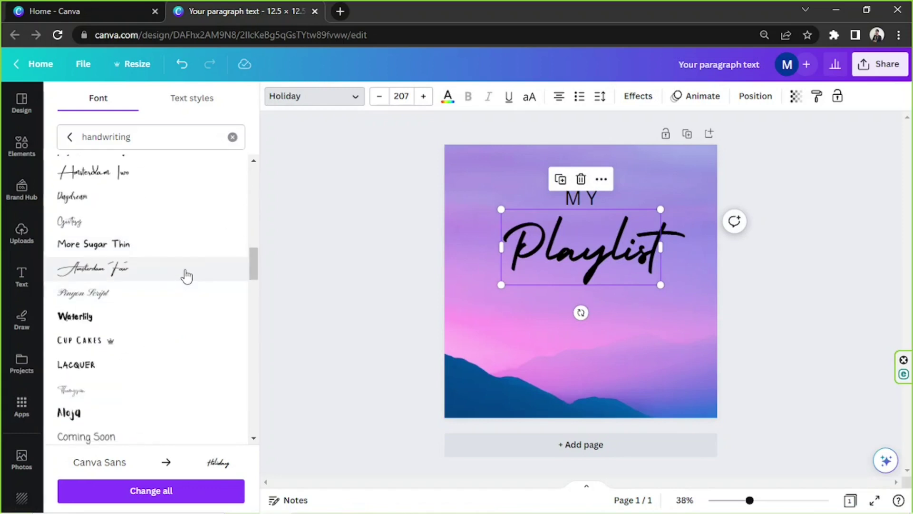
left_click(186, 276)
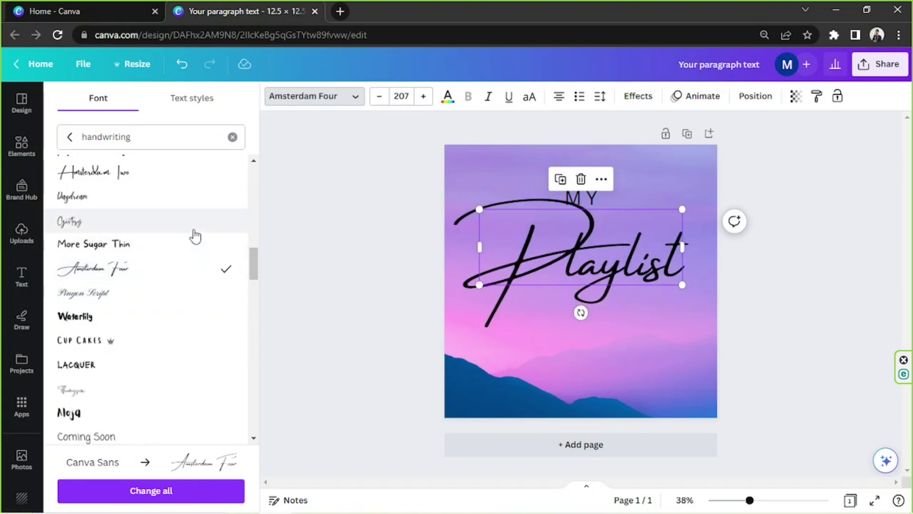
scroll(189, 302, "down", 6)
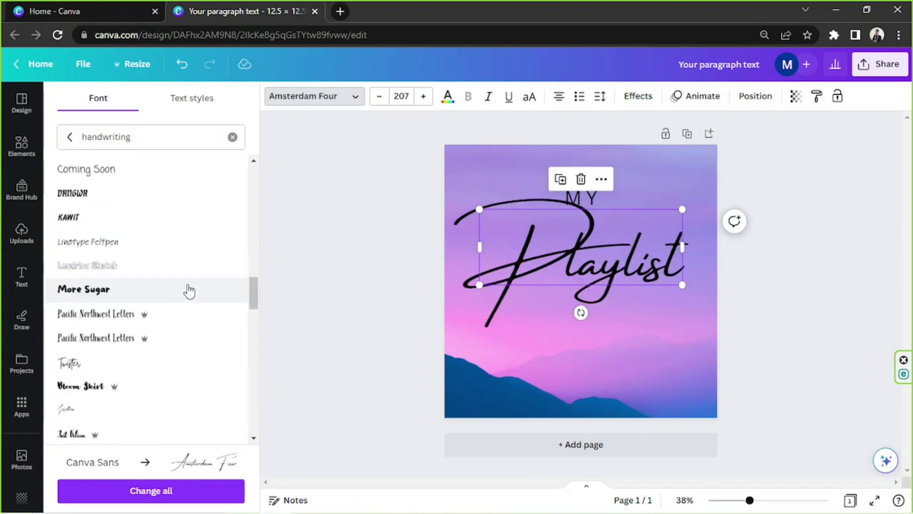
scroll(189, 292, "down", 3)
left_click(180, 284)
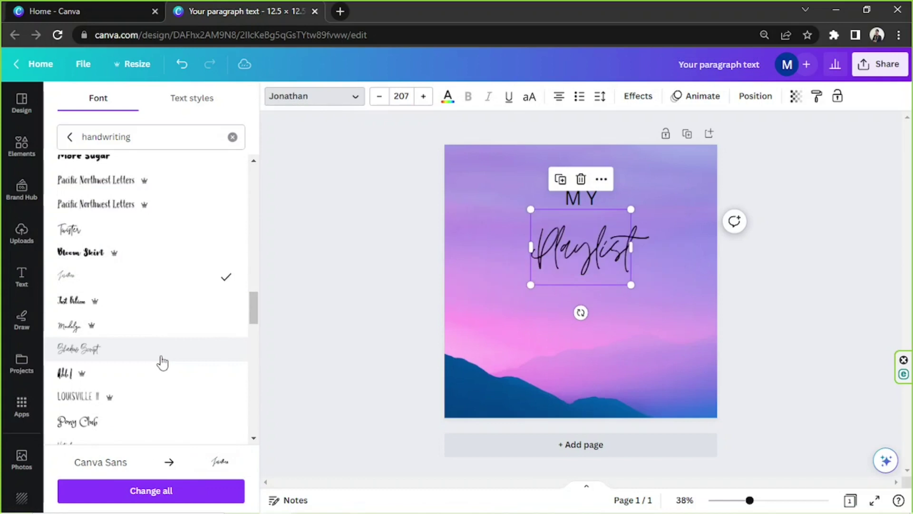
left_click(163, 356)
left_click(180, 324)
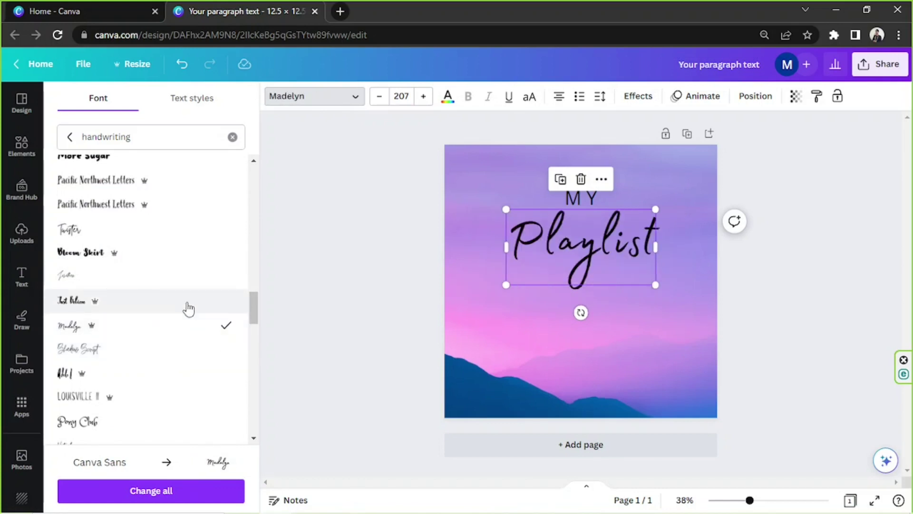
left_click(189, 309)
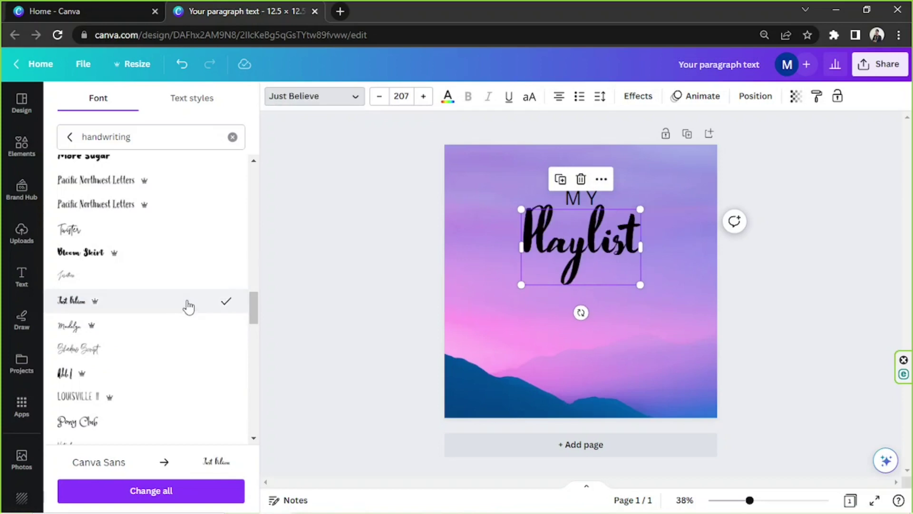
Apply Playlist Script, resize the title to 189, and centre it on the cover.
scroll(189, 308, "down", 5)
left_click(189, 308)
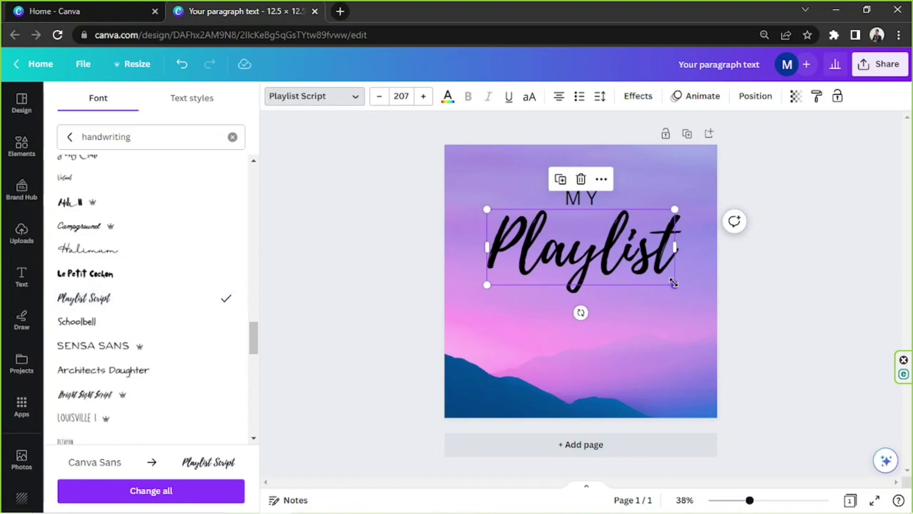
left_click_drag(673, 282, 643, 271)
left_click_drag(597, 246, 614, 250)
left_click_drag(659, 274, 639, 272)
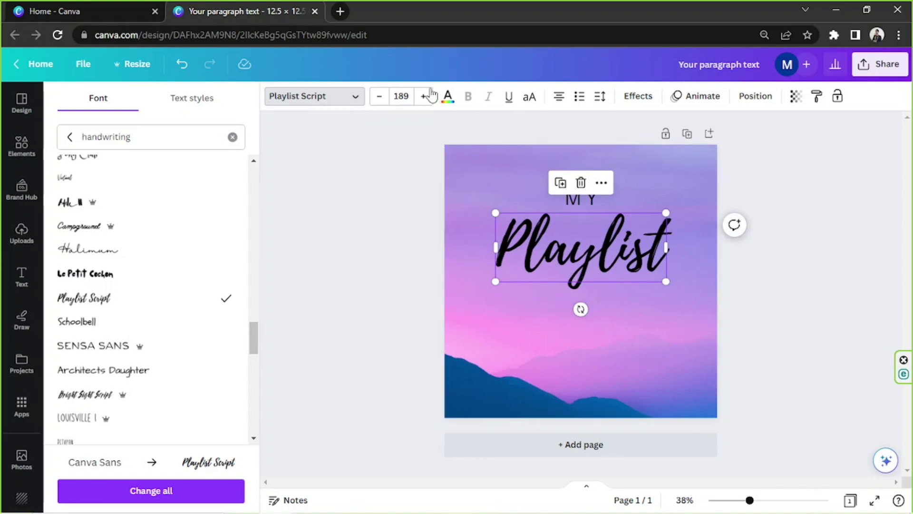
Try blue, pink and lavender swatches, settle on white, then enlarge Playlist to size 200 and recentre it.
left_click(447, 96)
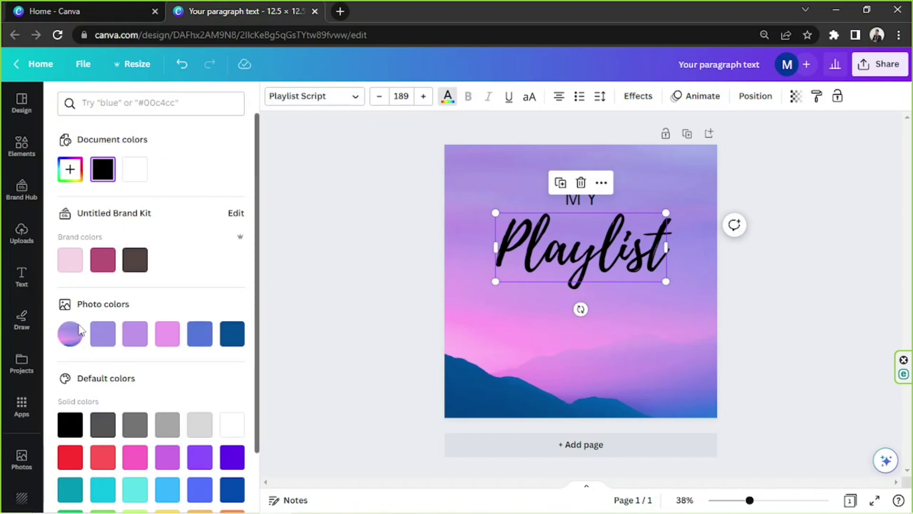
scroll(81, 330, "down", 2)
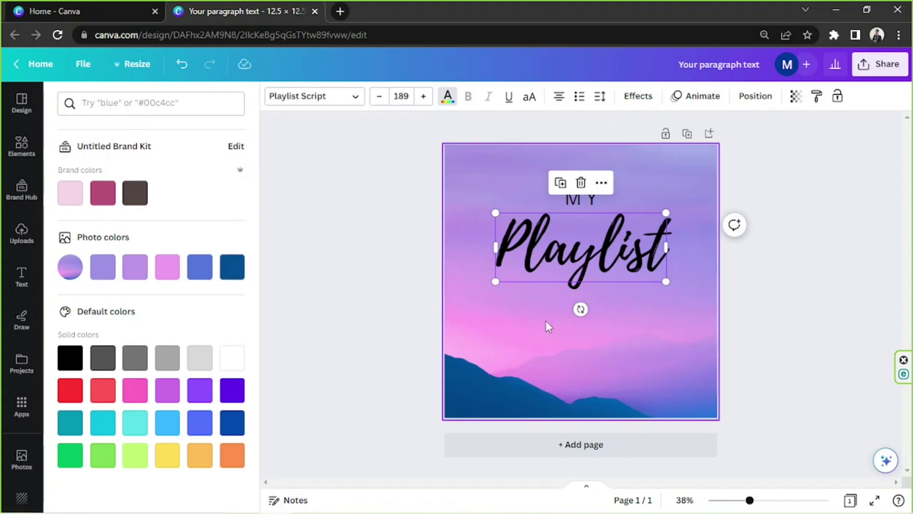
left_click(228, 280)
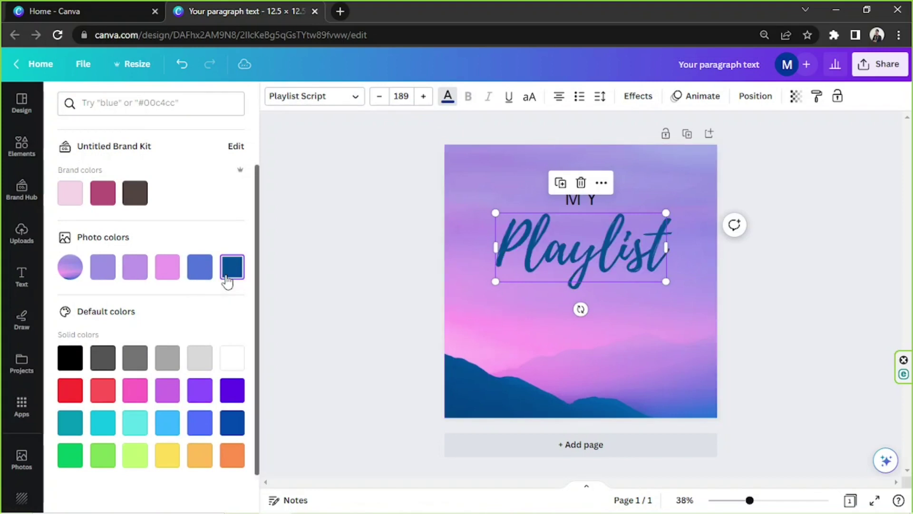
left_click(203, 280)
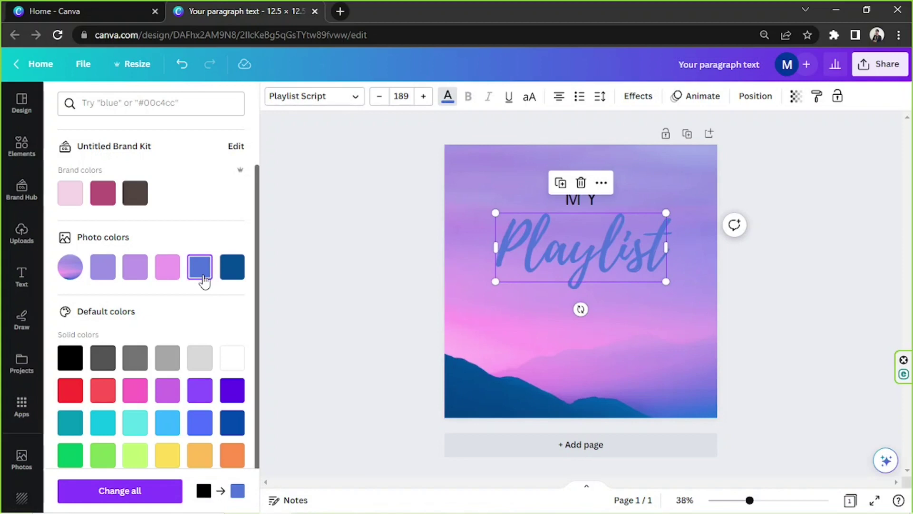
left_click(167, 269)
left_click(135, 268)
left_click(103, 268)
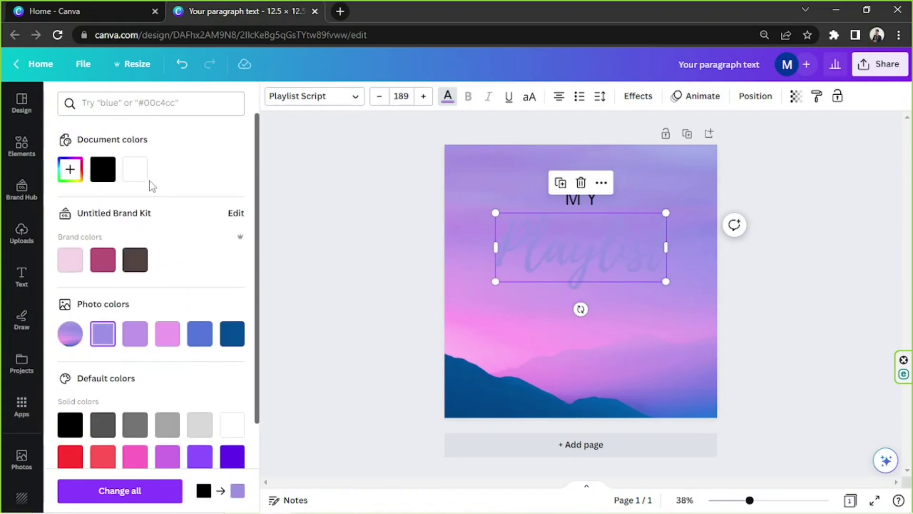
left_click(144, 178)
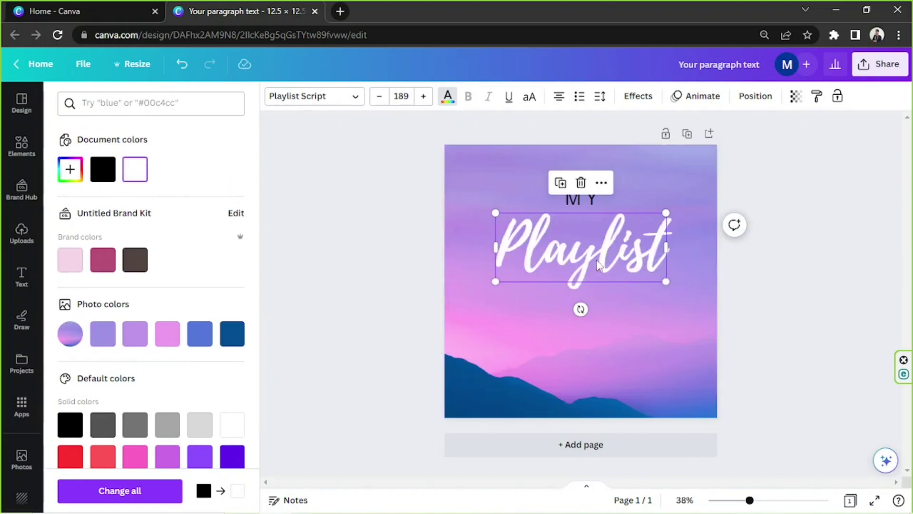
mouse_move(665, 281)
left_mouse_down()
mouse_move(654, 276)
mouse_move(680, 288)
left_mouse_up()
mouse_move(620, 270)
left_mouse_down()
mouse_move(618, 262)
mouse_move(615, 269)
left_mouse_up()
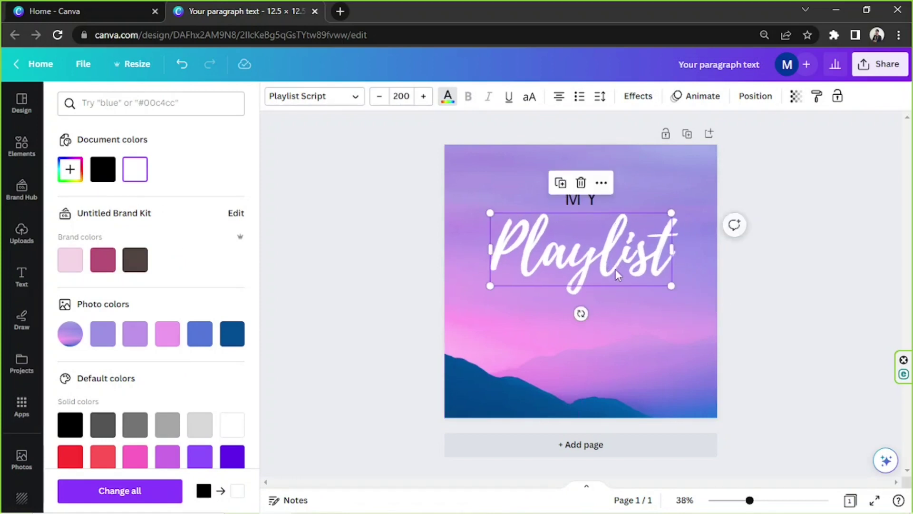
Switch MY from Schoolbell to Garet Book via the Corporate fonts and keep it centred.
left_click(595, 203)
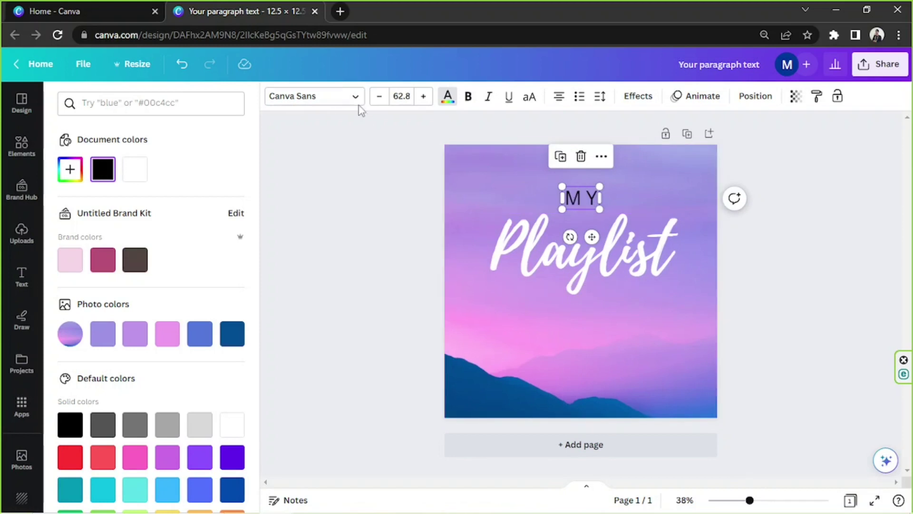
left_click(330, 102)
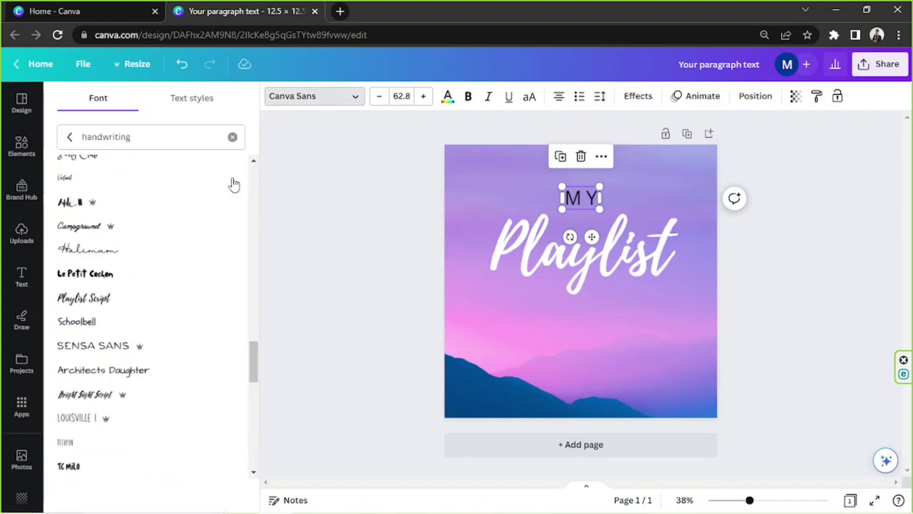
left_click(126, 322)
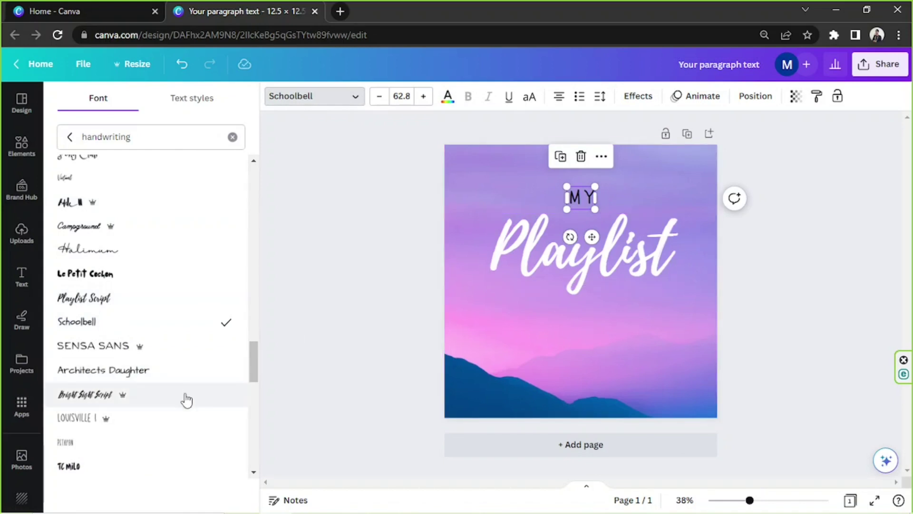
scroll(192, 402, "up", 15)
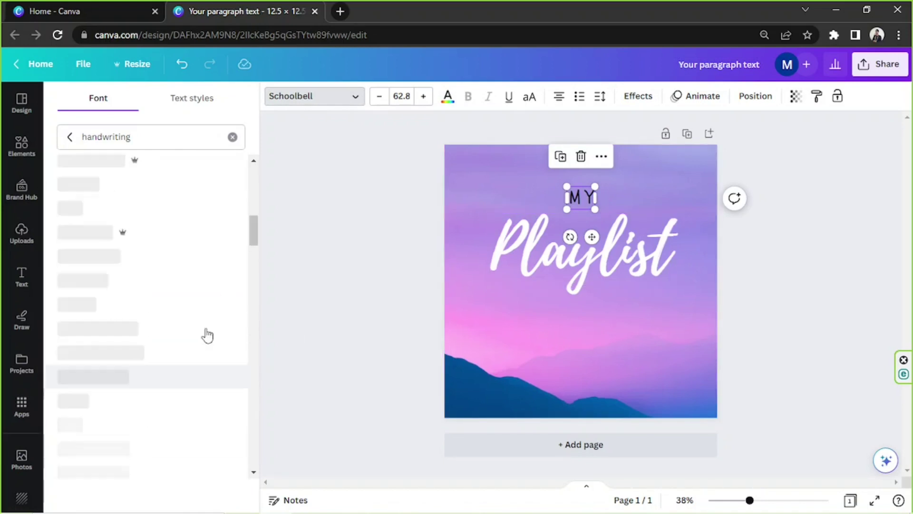
left_click(233, 137)
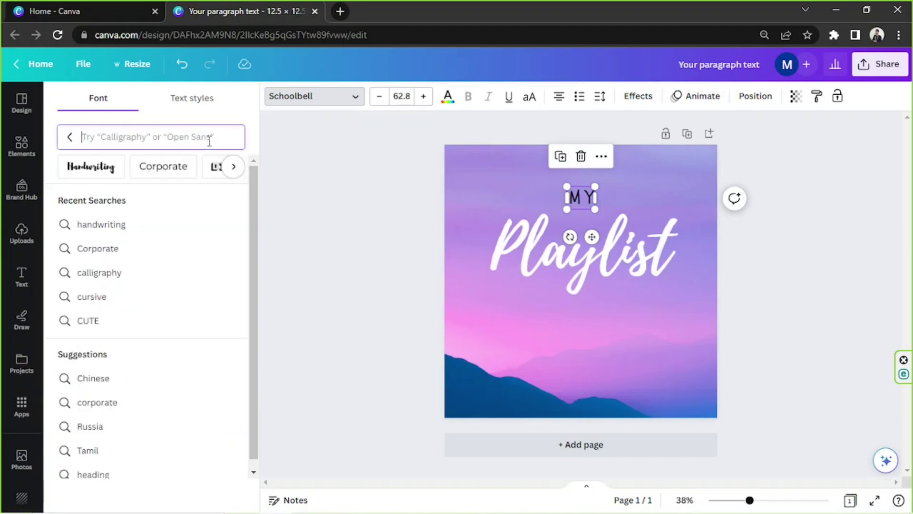
left_click(171, 169)
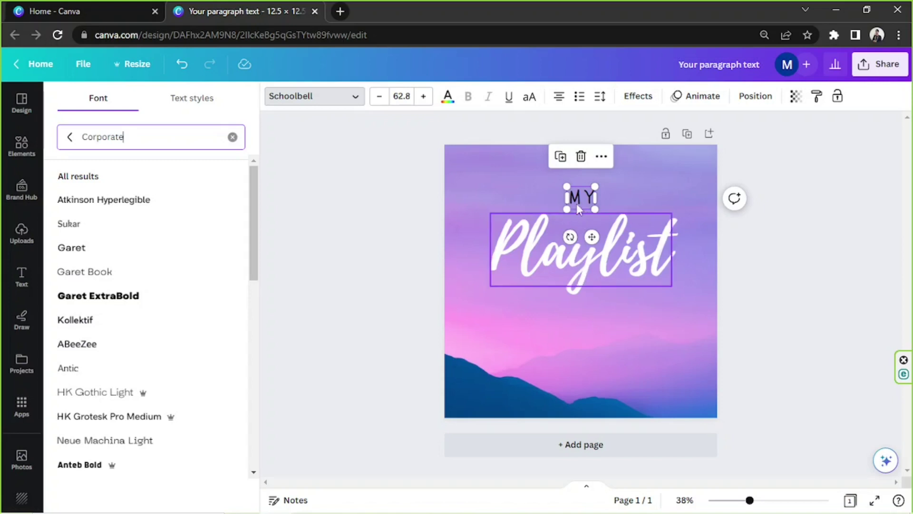
left_click(136, 271)
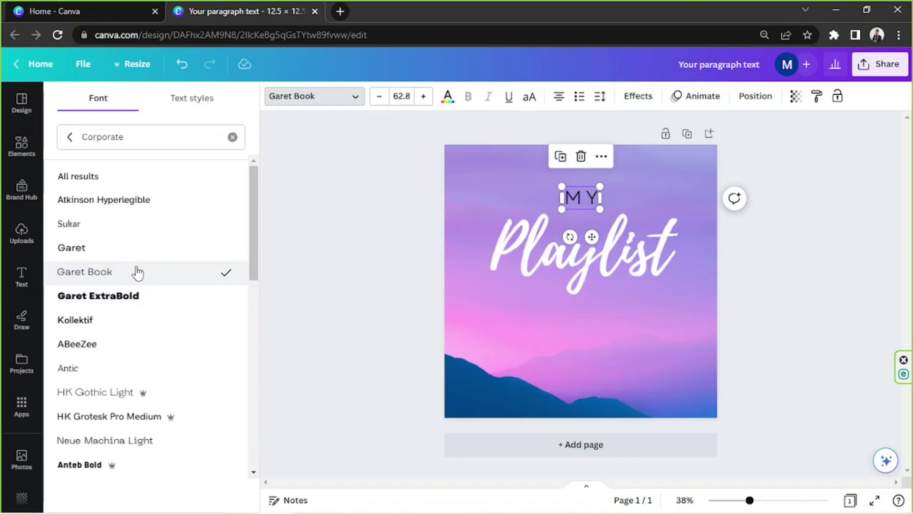
scroll(136, 273, "down", 5)
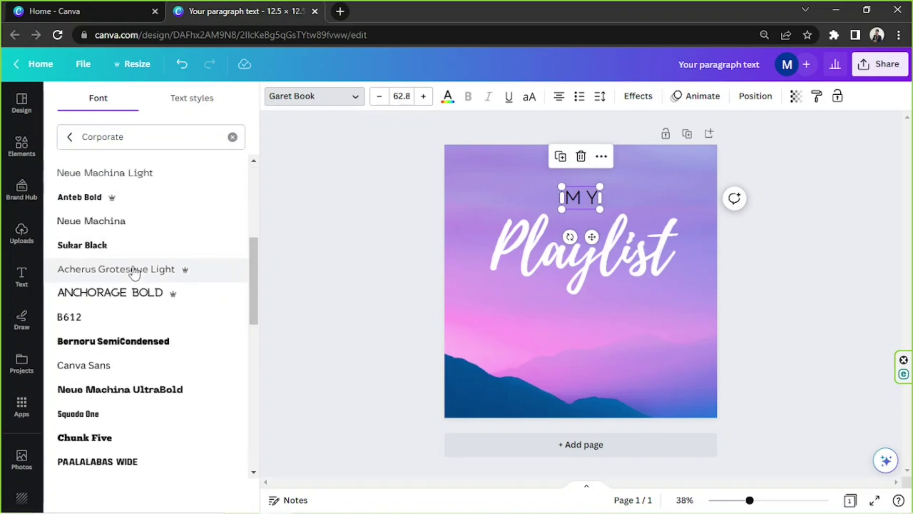
scroll(135, 273, "up", 5)
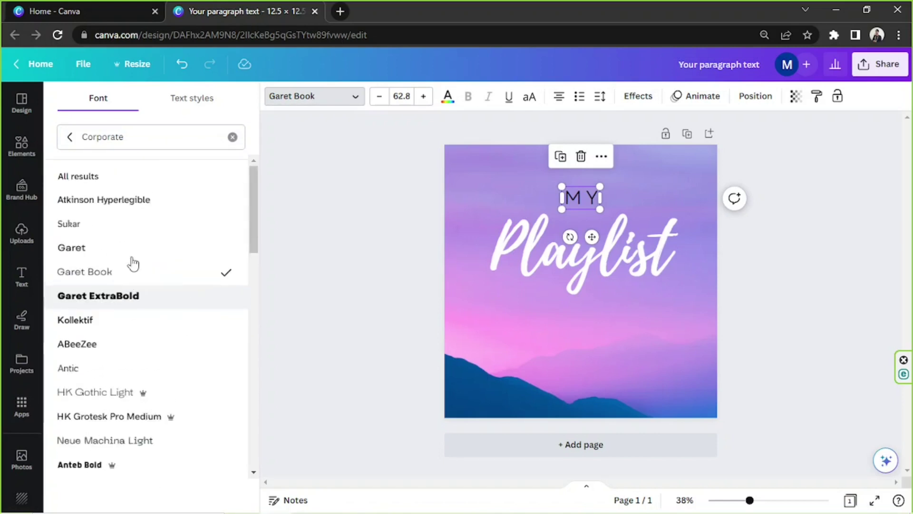
left_click(445, 99)
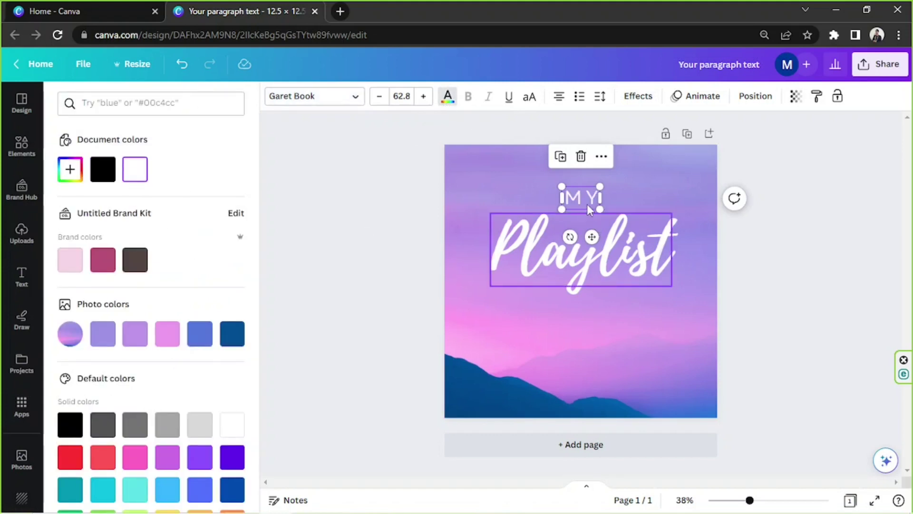
left_click_drag(589, 209, 590, 210)
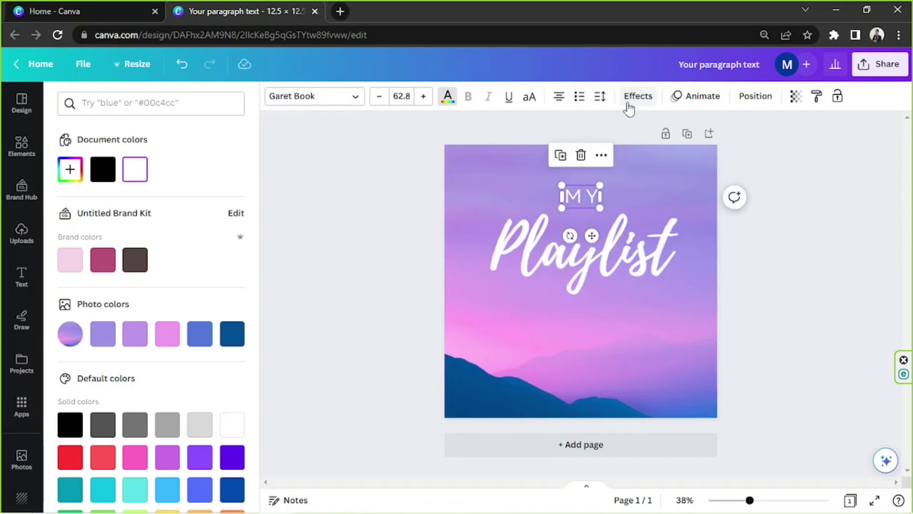
Preview Shadow, Lift, Hollow, Splice, Outline, Echo, Glitch and Neon effects on MY.
left_click(629, 101)
scroll(225, 194, "down", 1)
scroll(225, 194, "up", 1)
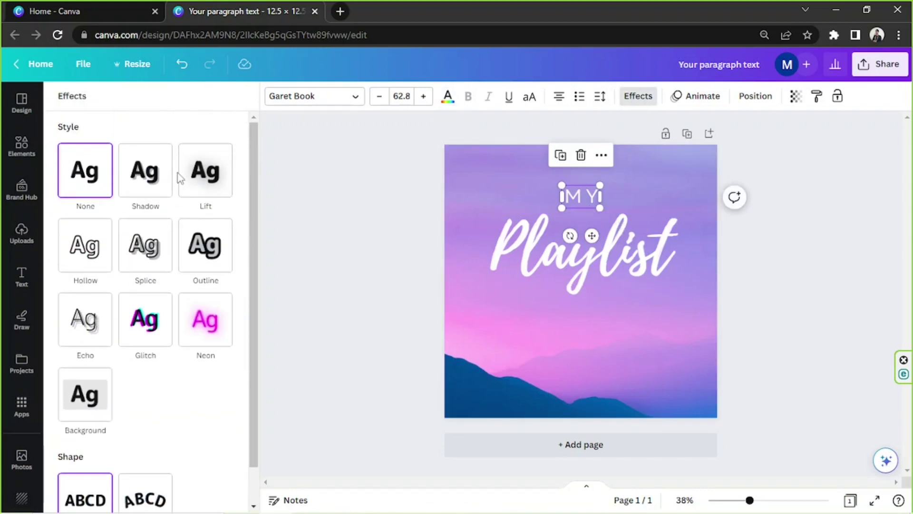
left_click(146, 177)
left_click(200, 177)
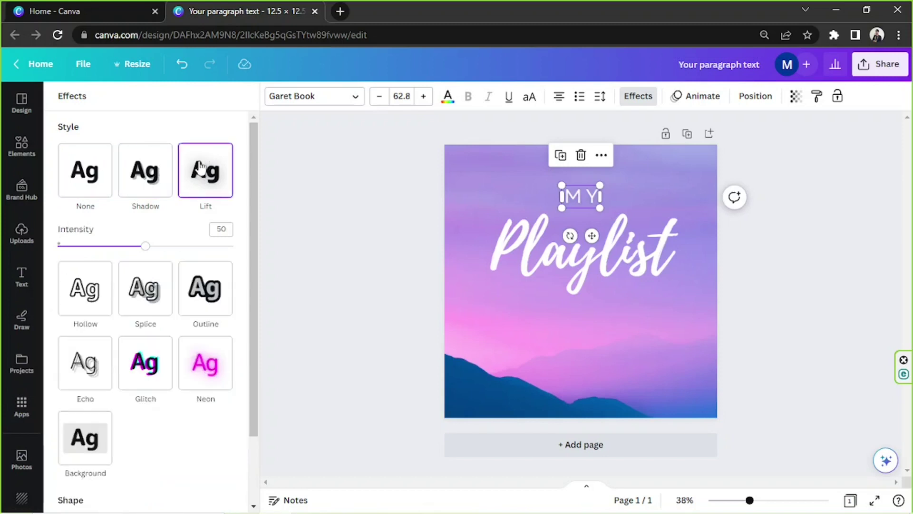
left_click(88, 293)
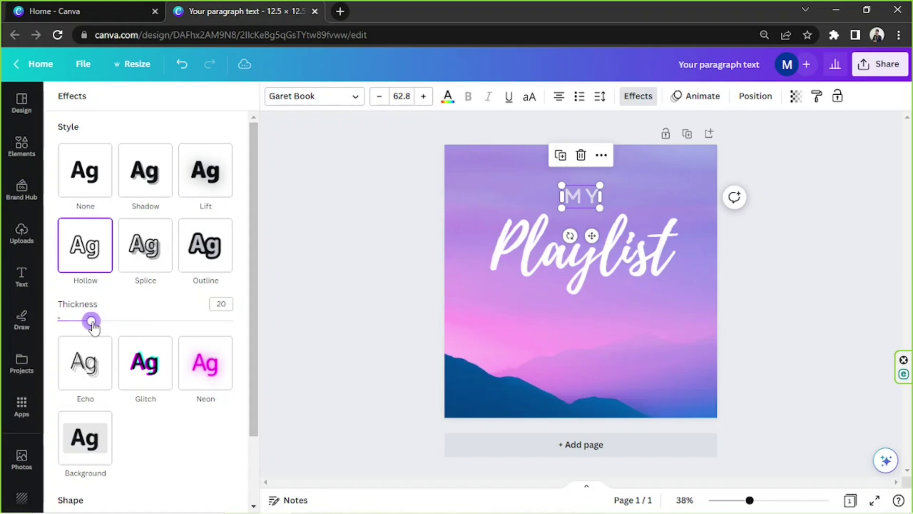
left_click(147, 279)
left_click(195, 254)
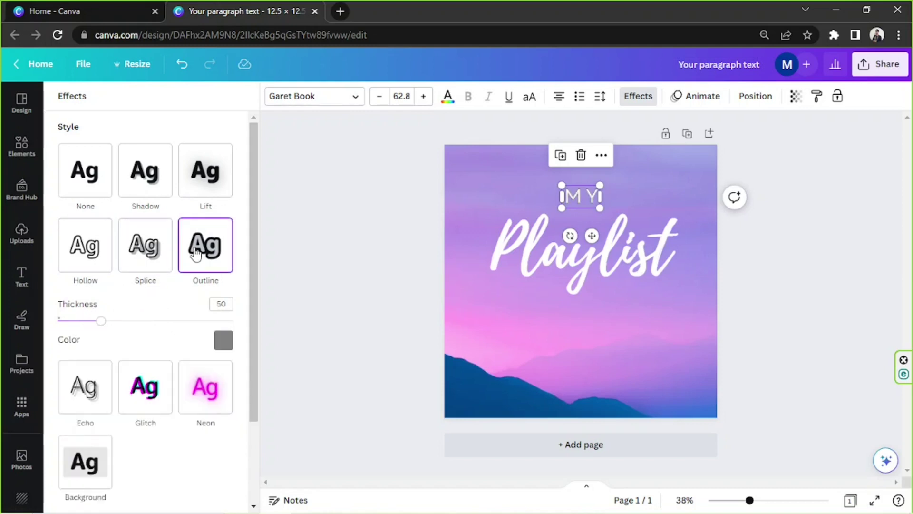
left_click(98, 383)
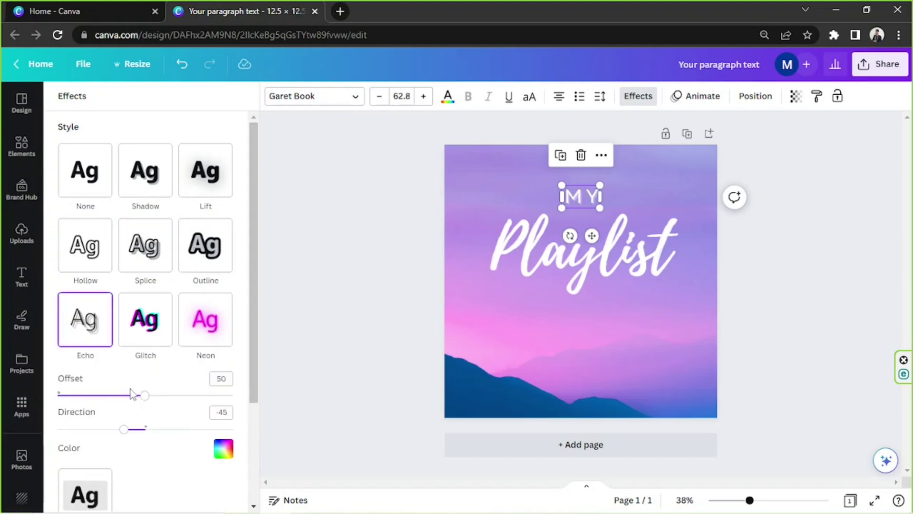
scroll(151, 333, "down", 3)
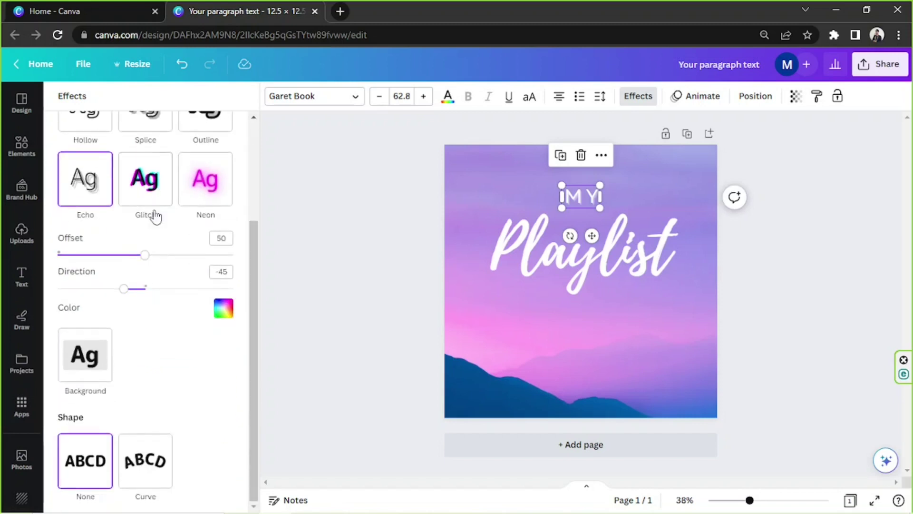
left_click(149, 184)
left_click(195, 184)
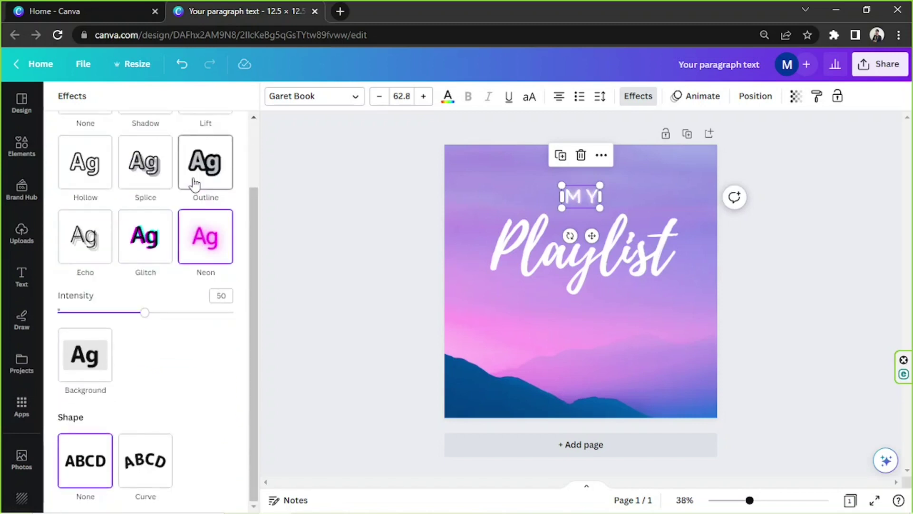
Apply a Background effect to MY with roundness about 17 and spread about 6.
left_click(81, 361)
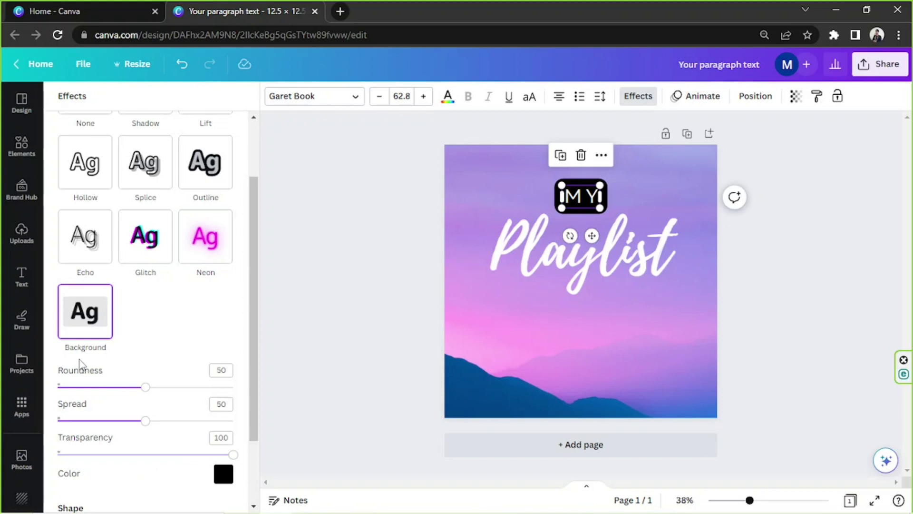
scroll(184, 306, "down", 2)
left_click_drag(145, 296, 88, 296)
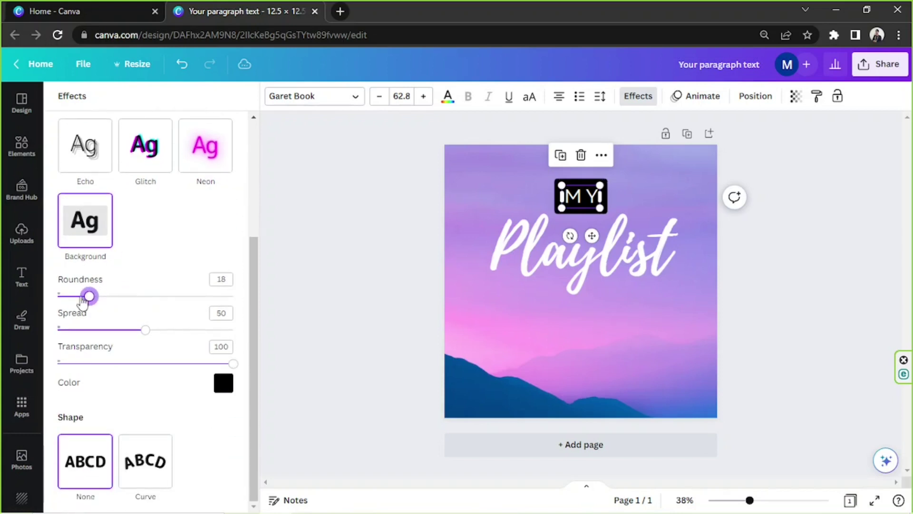
left_click_drag(142, 335, 82, 329)
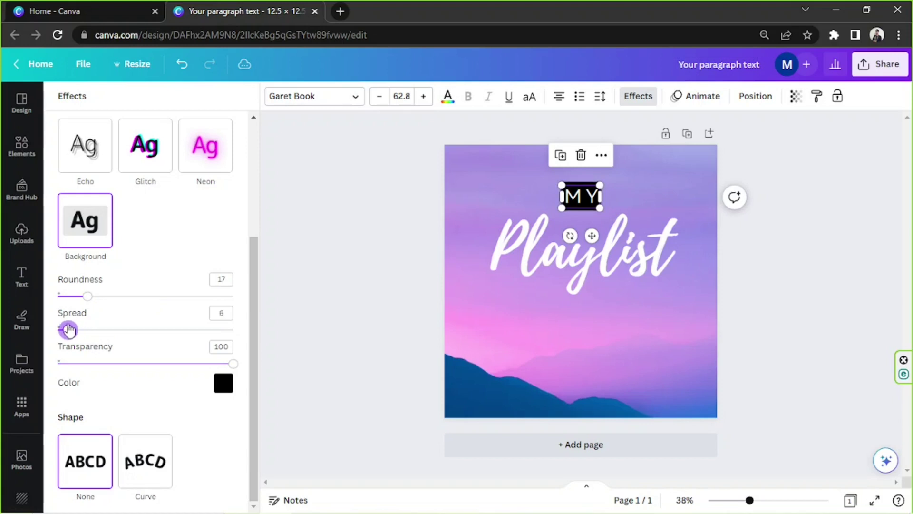
Colour the MY background box with the dark blue sampled from the mountains.
left_click(223, 384)
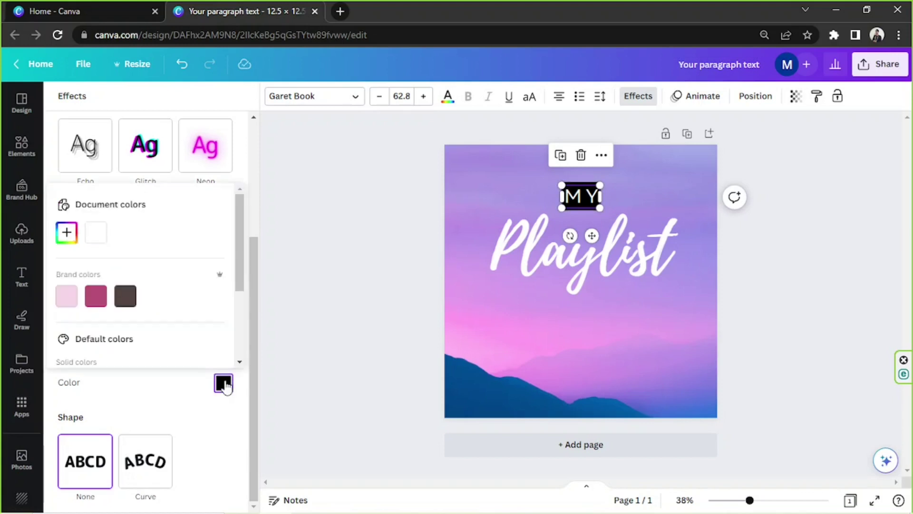
scroll(138, 310, "down", 3)
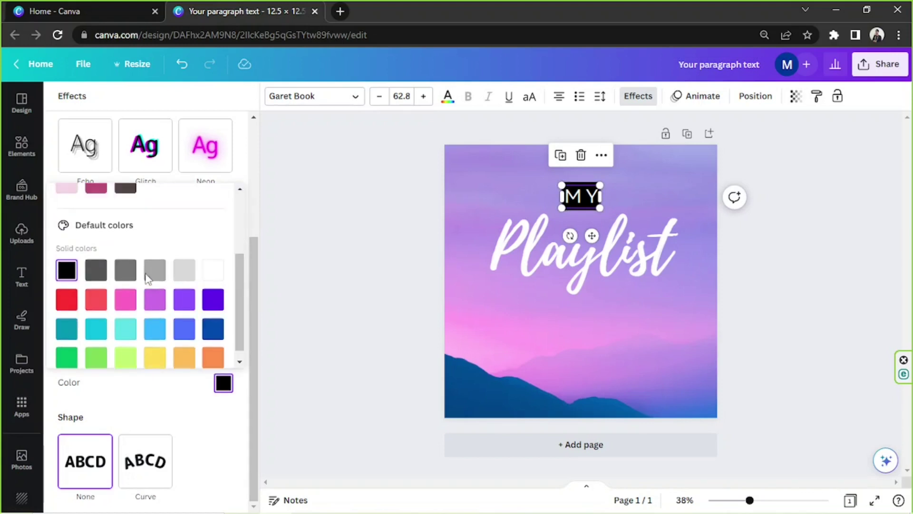
scroll(146, 276, "up", 3)
left_click(66, 232)
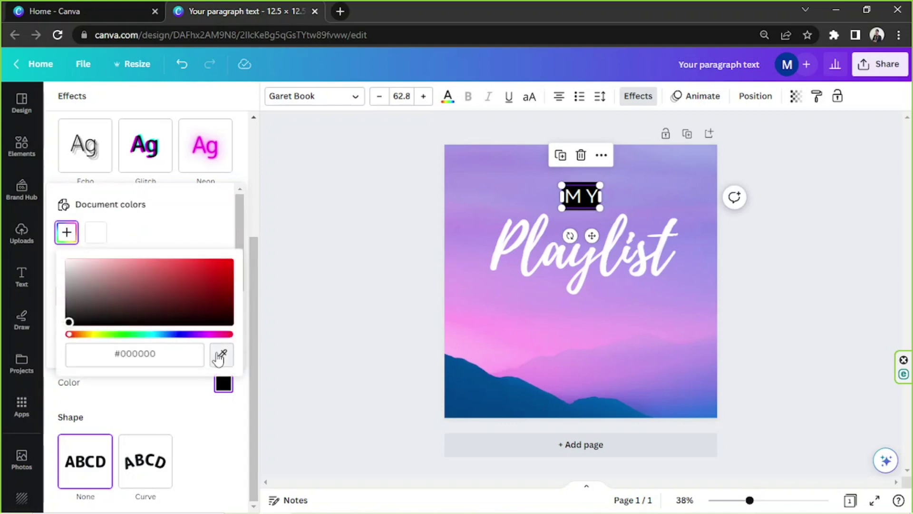
left_click(219, 356)
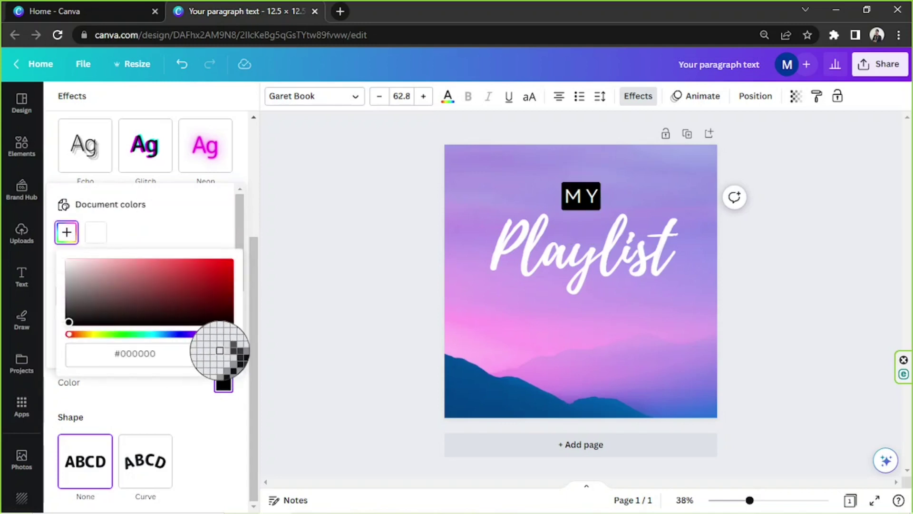
left_click(464, 384)
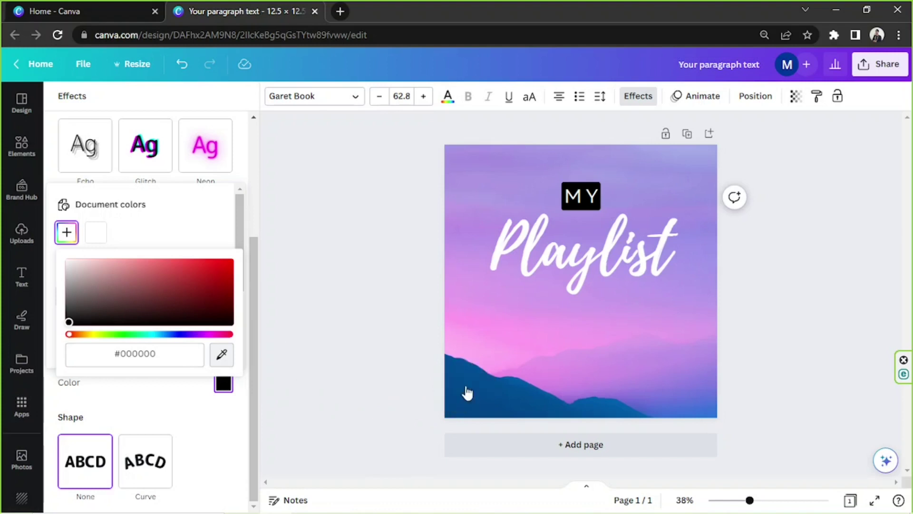
left_click(352, 287)
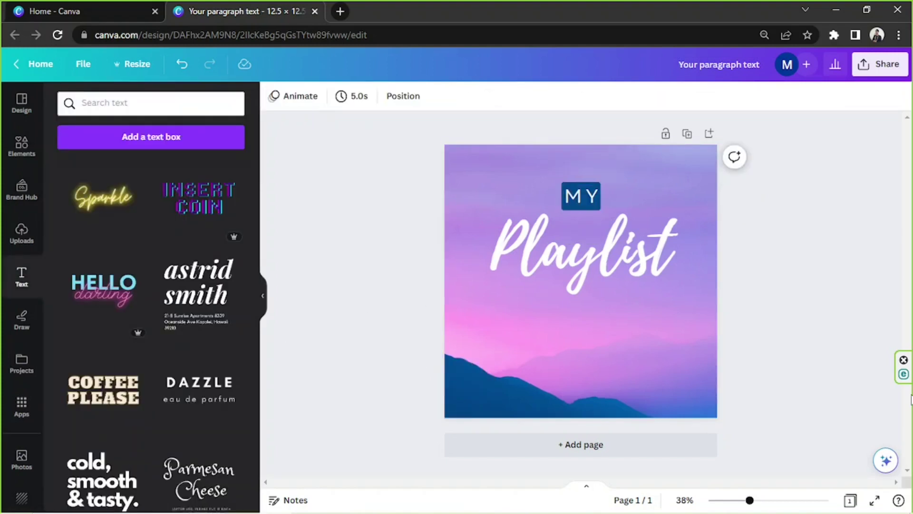
Swap the MY background box for a Lift effect at intensity 98.
left_click(583, 190)
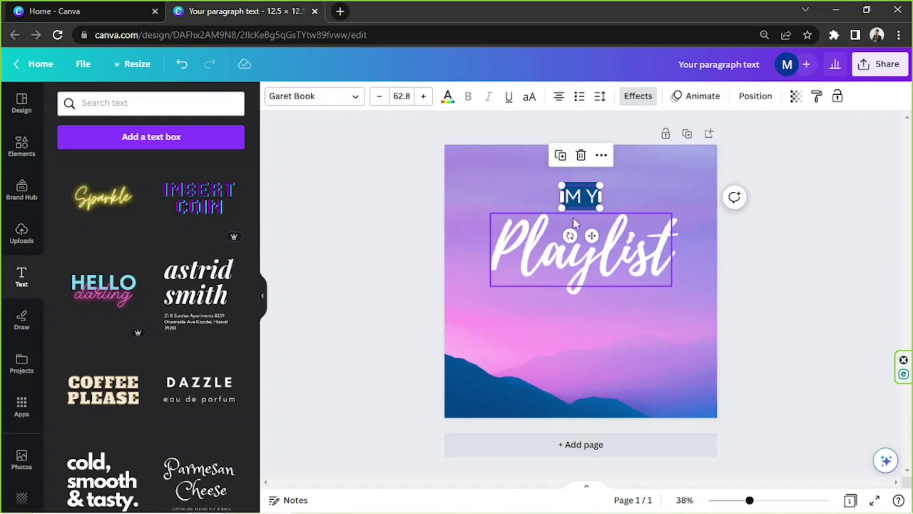
left_click(639, 100)
left_click(83, 193)
left_click(209, 172)
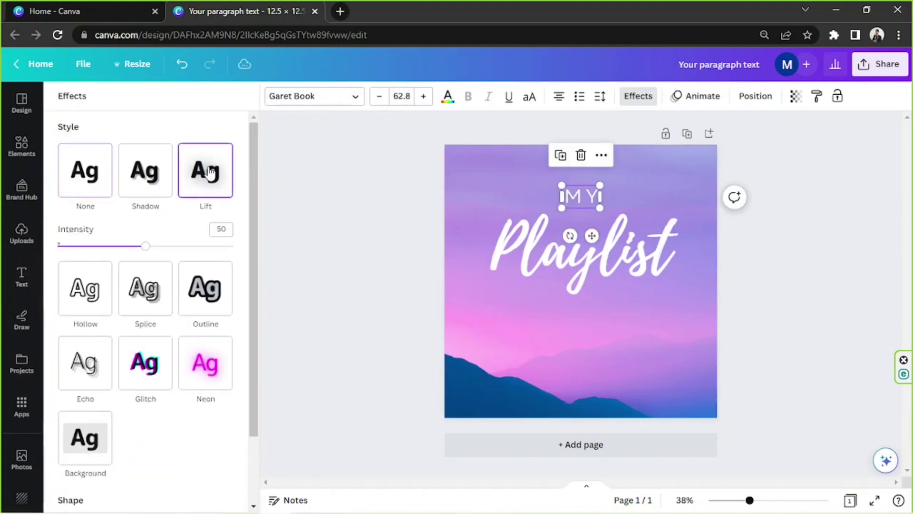
left_click_drag(178, 248, 234, 248)
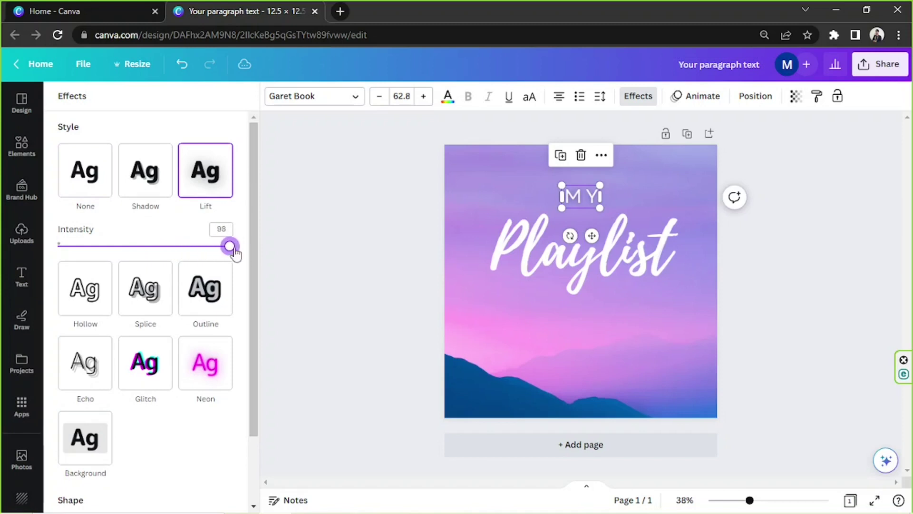
Give Playlist a Lift effect and nudge MY slightly lower.
left_click(520, 252)
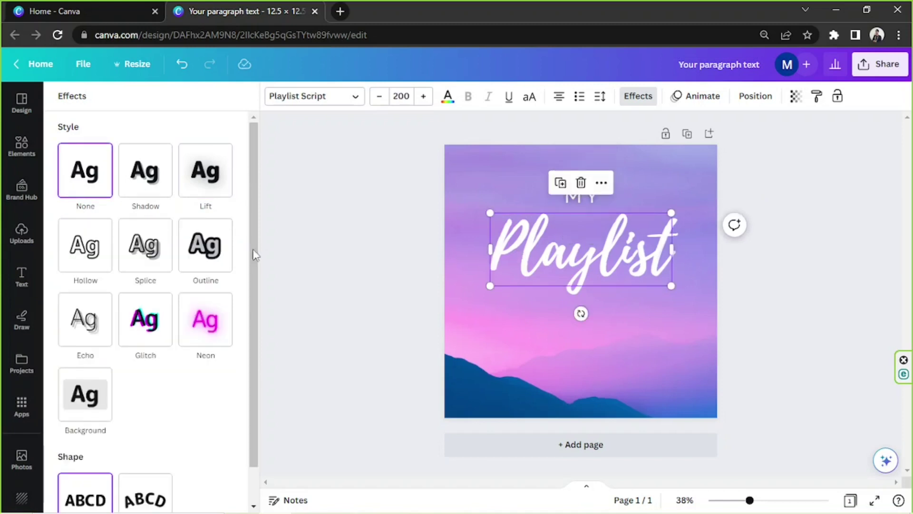
left_click(202, 190)
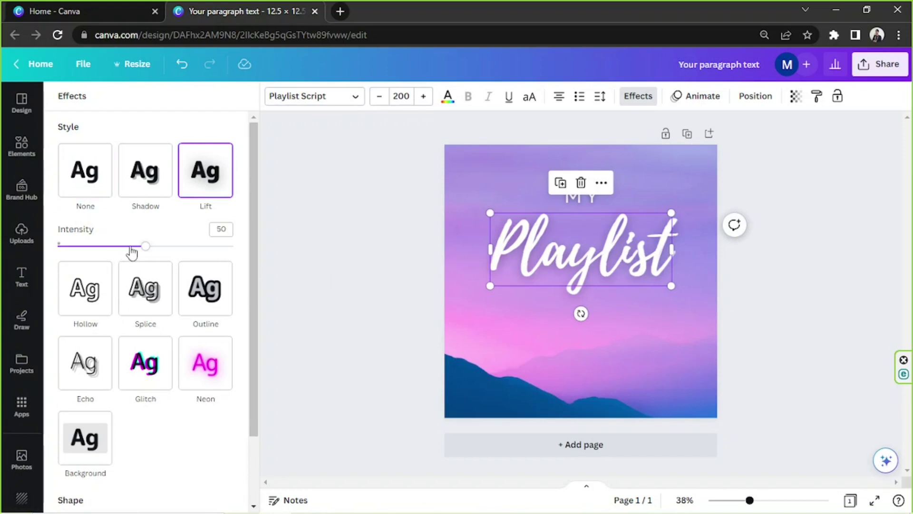
left_click(831, 299)
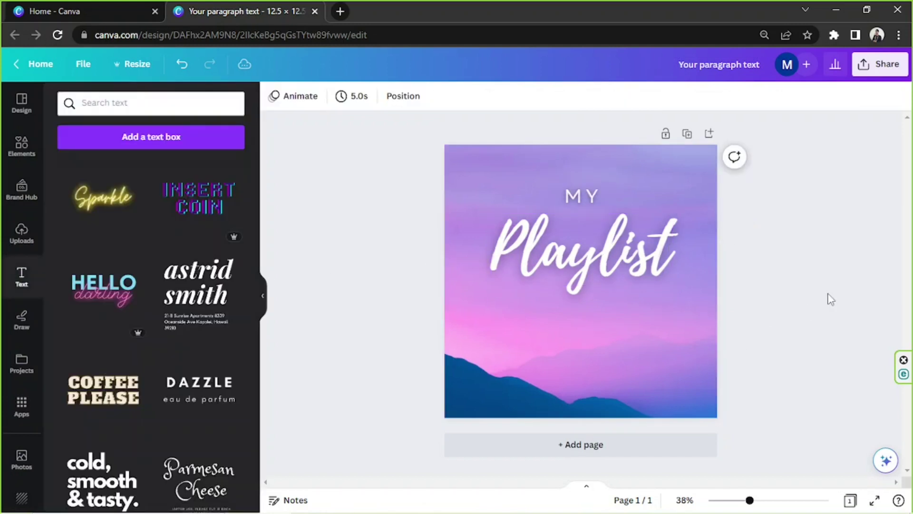
left_click_drag(580, 195, 581, 200)
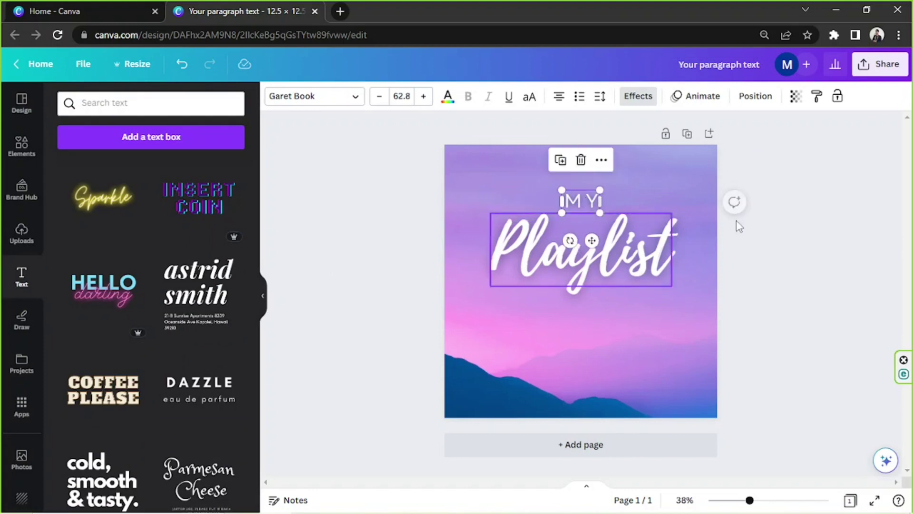
left_click(776, 225)
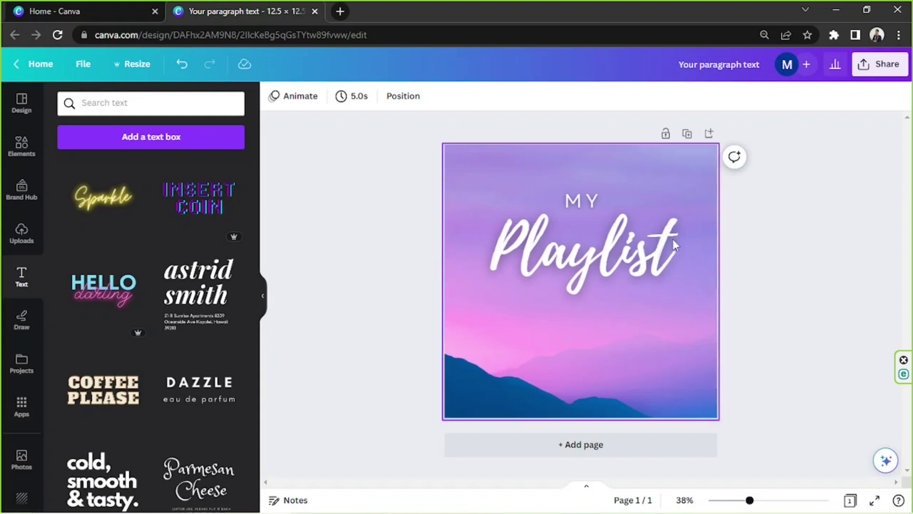
Search Elements for 'design' graphics, then replace the query with 'music'.
left_click(24, 152)
left_click(124, 106)
key("Return")
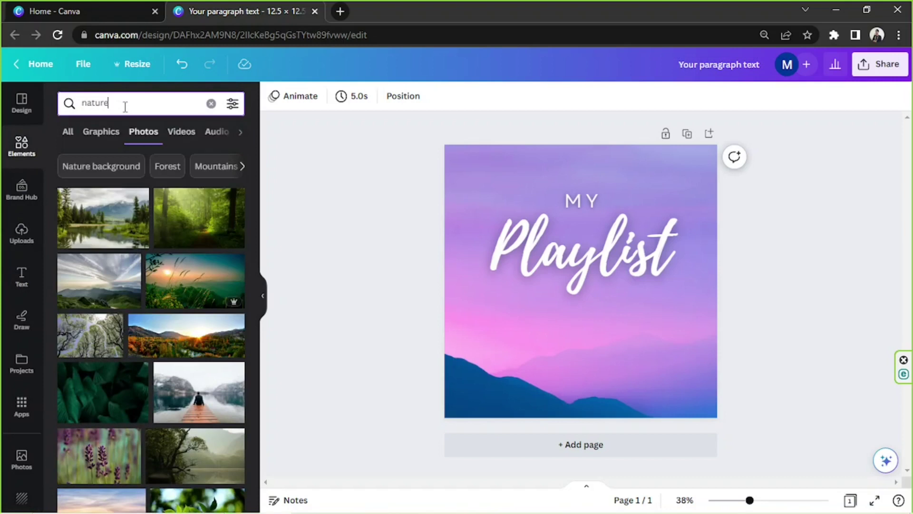
left_click(213, 105)
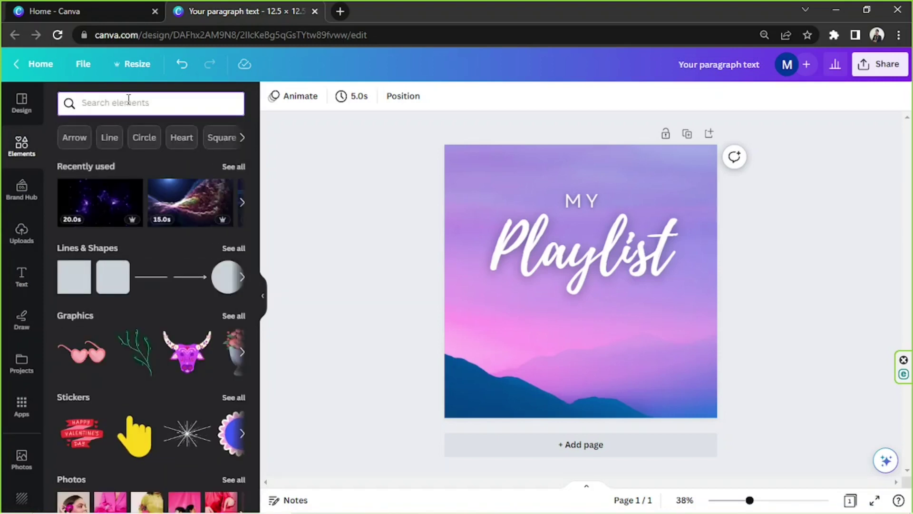
type("design")
key("Return")
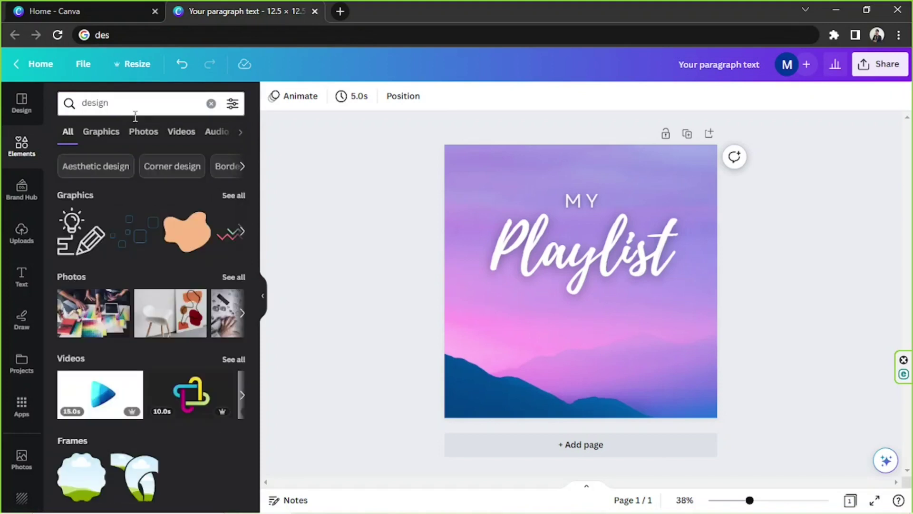
left_click(104, 135)
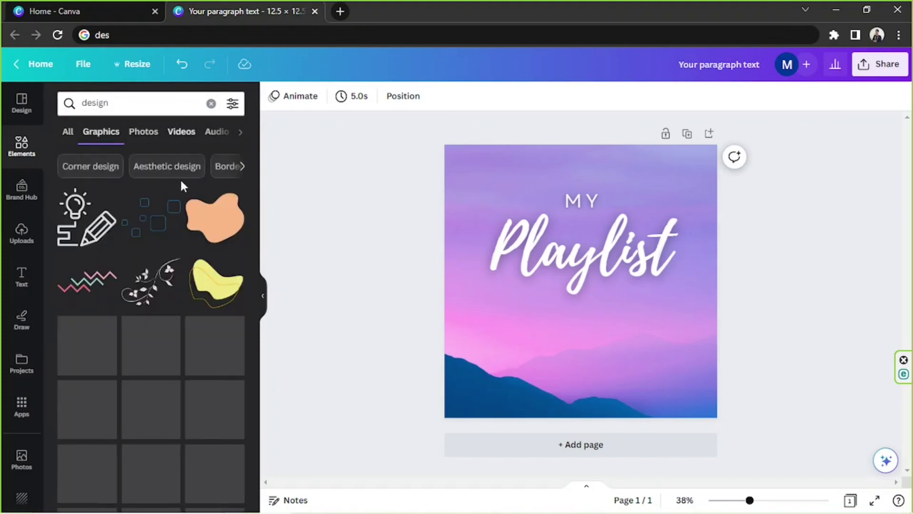
scroll(175, 173, "down", 5)
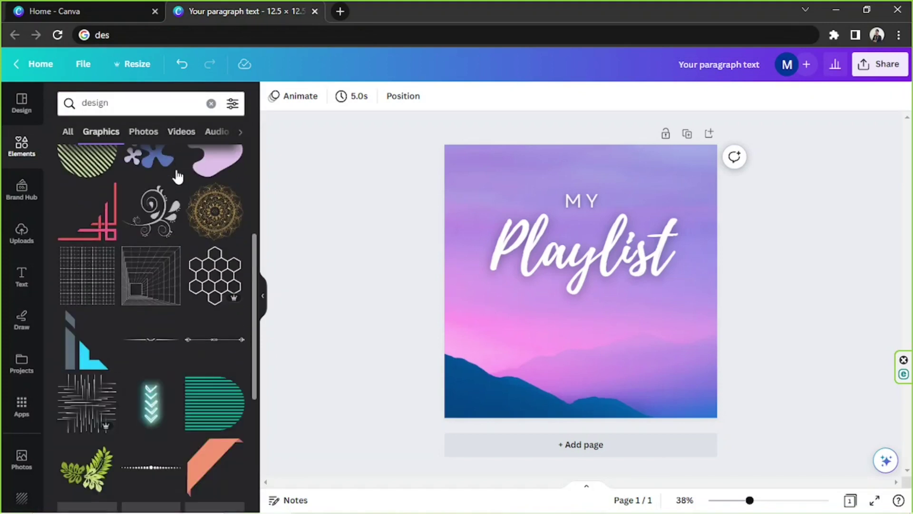
double_click(122, 104)
type("music")
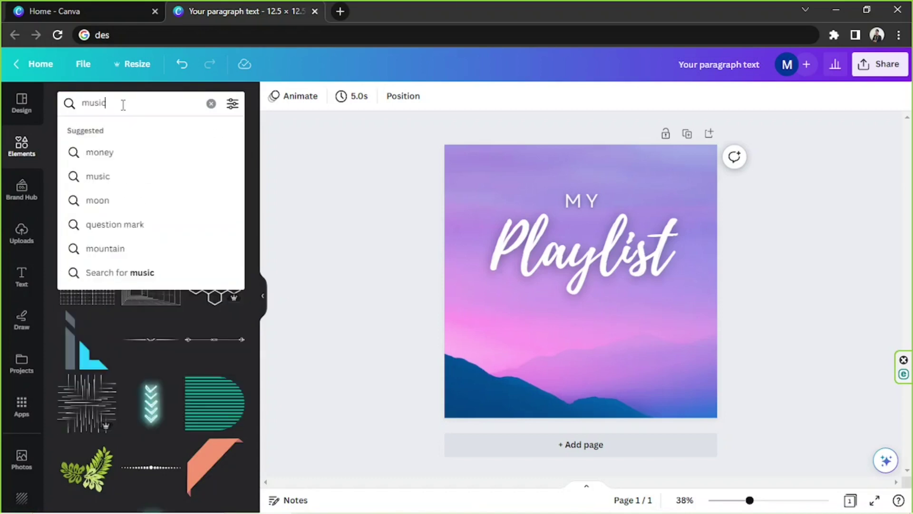
key("Return")
Add a music note, shrink it, make it white and tilt it beside Playlist.
left_click(215, 216)
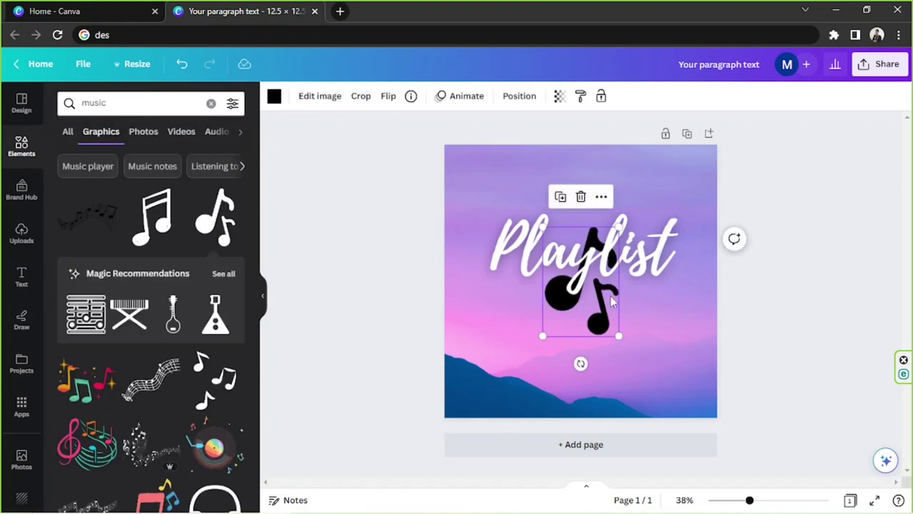
left_click_drag(556, 279, 630, 219)
left_click_drag(686, 265, 666, 310)
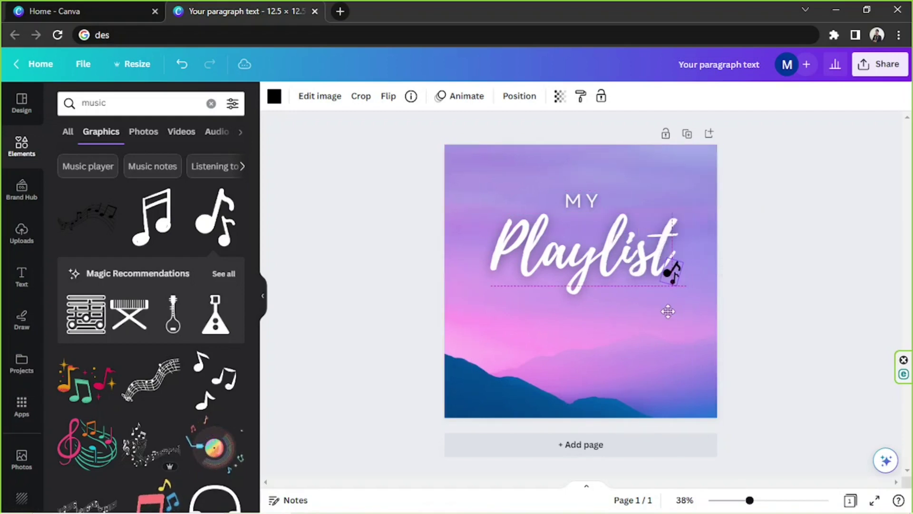
left_click(274, 97)
left_click(135, 169)
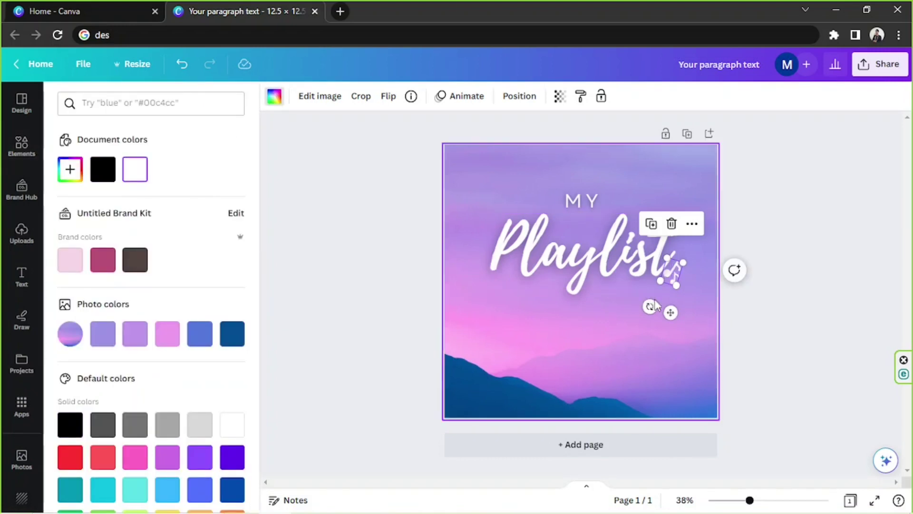
left_click_drag(655, 304, 661, 307)
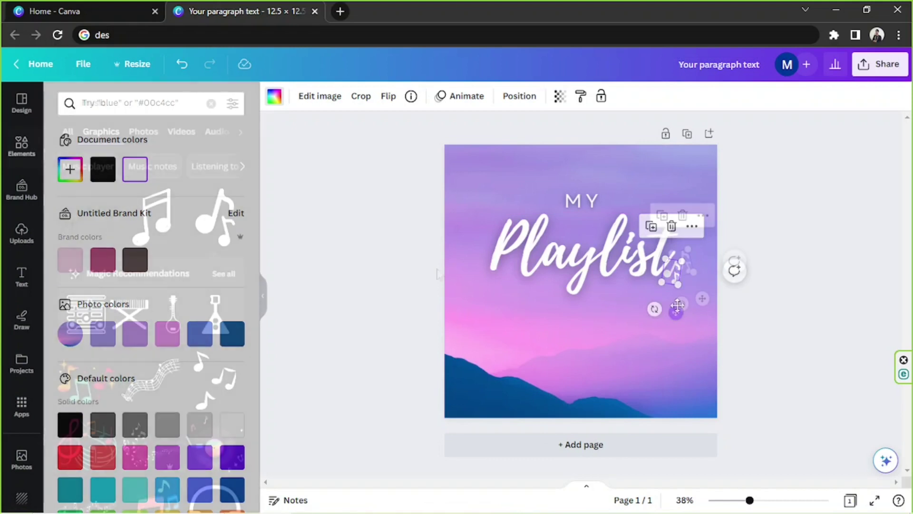
scroll(142, 284, "down", 7)
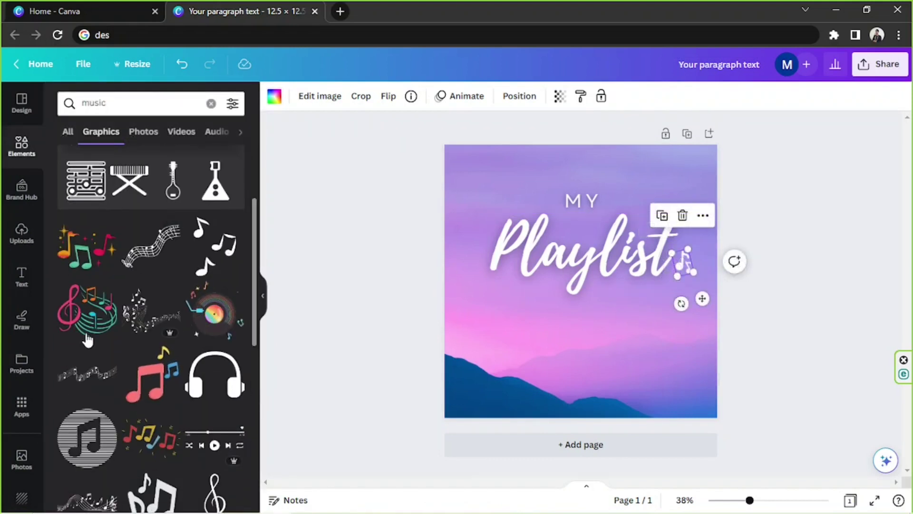
scroll(124, 320, "down", 3)
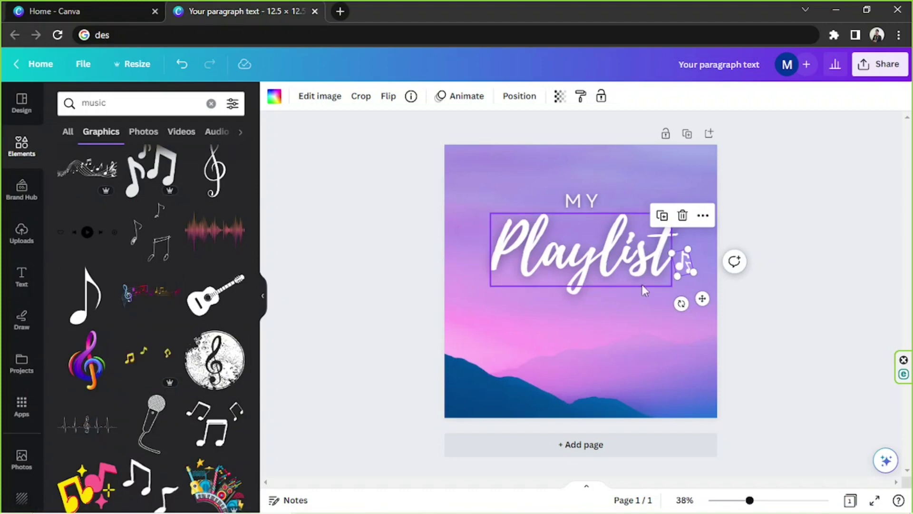
Duplicate the note, flip and tilt the copy to -40° at Playlist's left, then delete it.
left_click(662, 216)
left_click_drag(685, 264, 553, 209)
left_click_drag(586, 248, 509, 248)
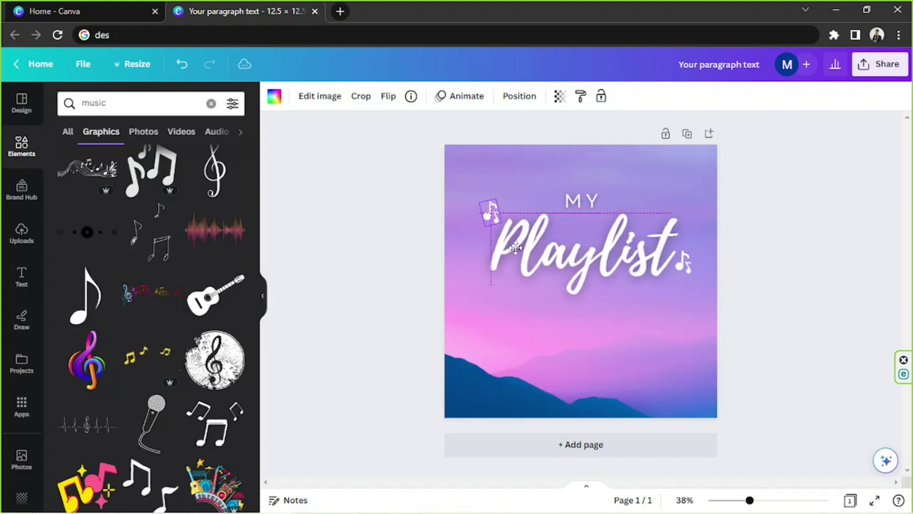
left_click(388, 95)
left_click(399, 133)
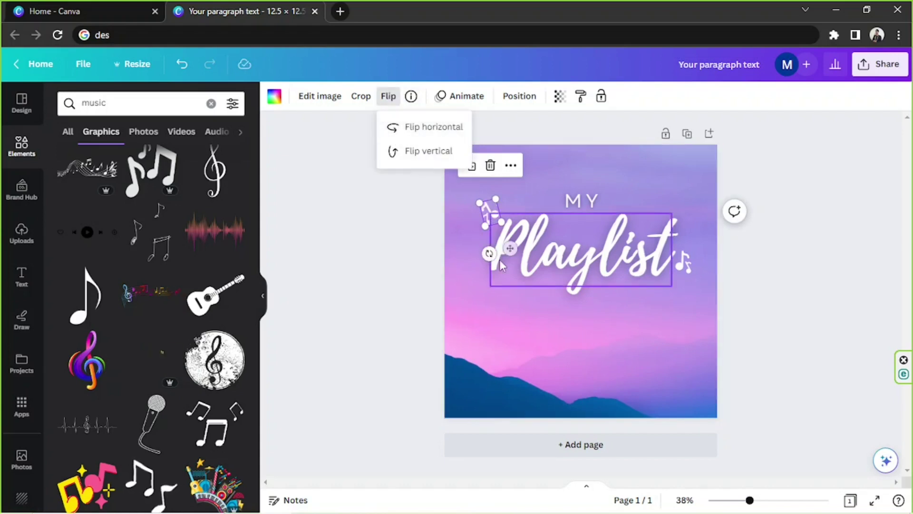
left_click_drag(489, 253, 508, 251)
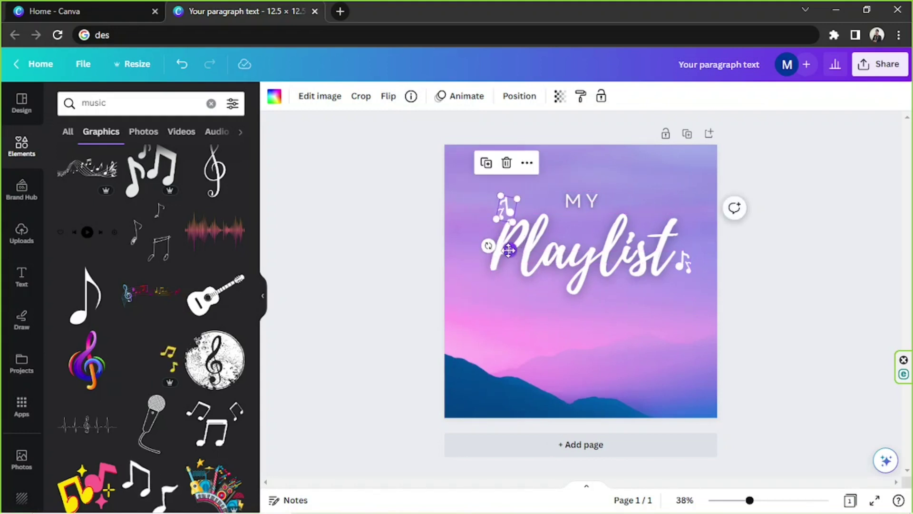
left_click(507, 164)
Search graphics for 'splash' and add the light-teal splash to the cover.
scroll(244, 336, "down", 2)
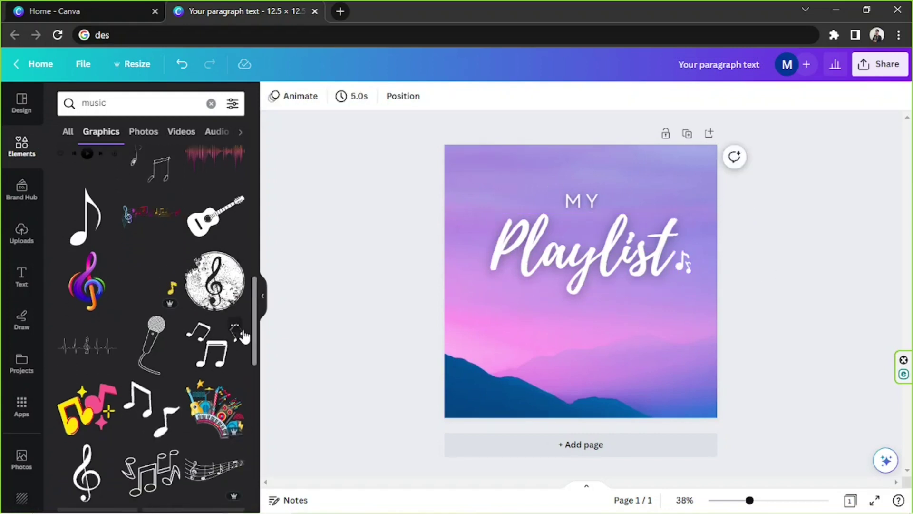
scroll(163, 305, "down", 5)
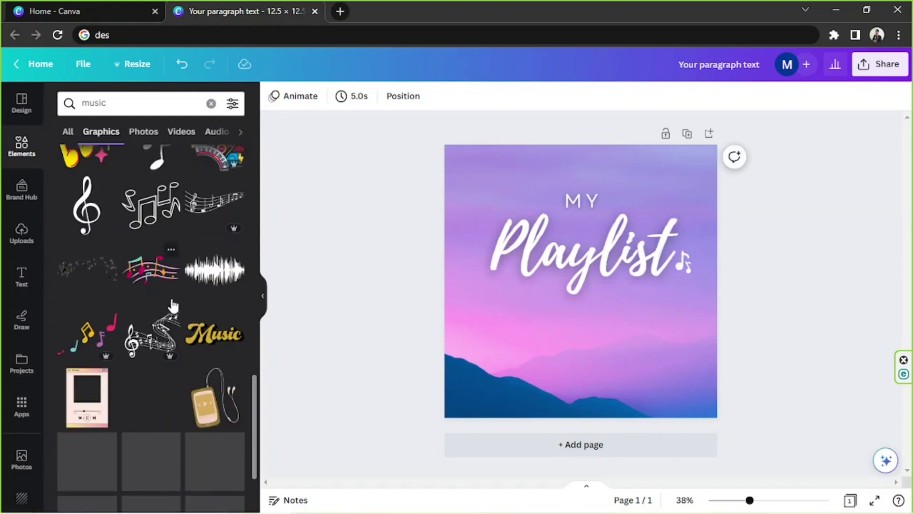
double_click(152, 106)
key("BackSpace")
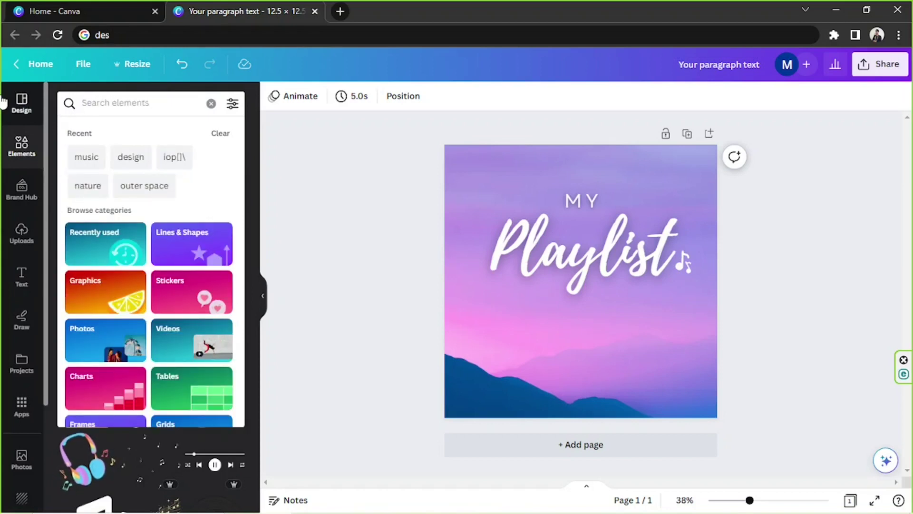
type("splash")
key("Return")
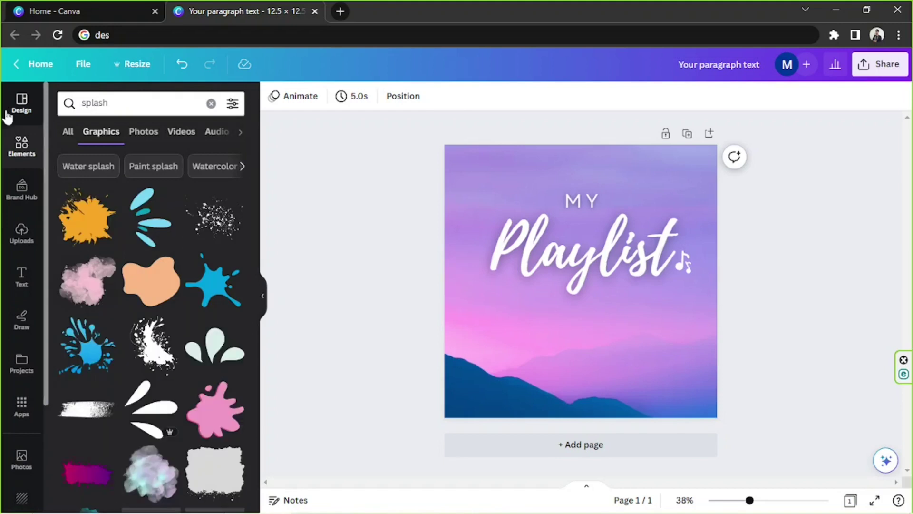
scroll(171, 253, "down", 3)
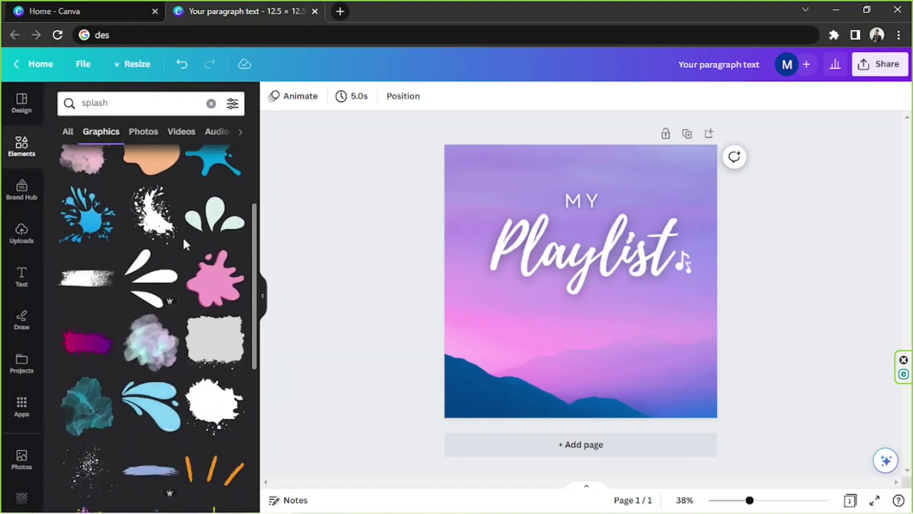
left_click(215, 235)
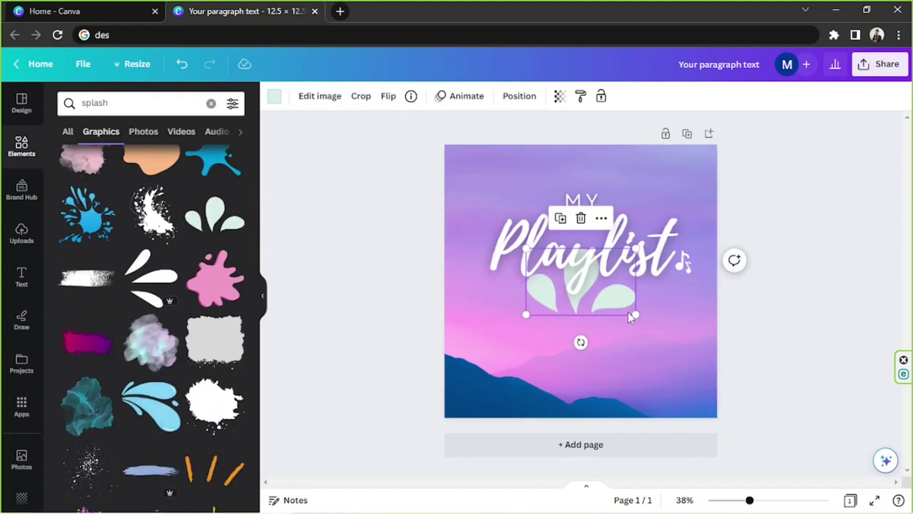
Shrink, rotate and flip the splash horizontally, placing it at Playlist's upper left.
left_click_drag(636, 314, 581, 281)
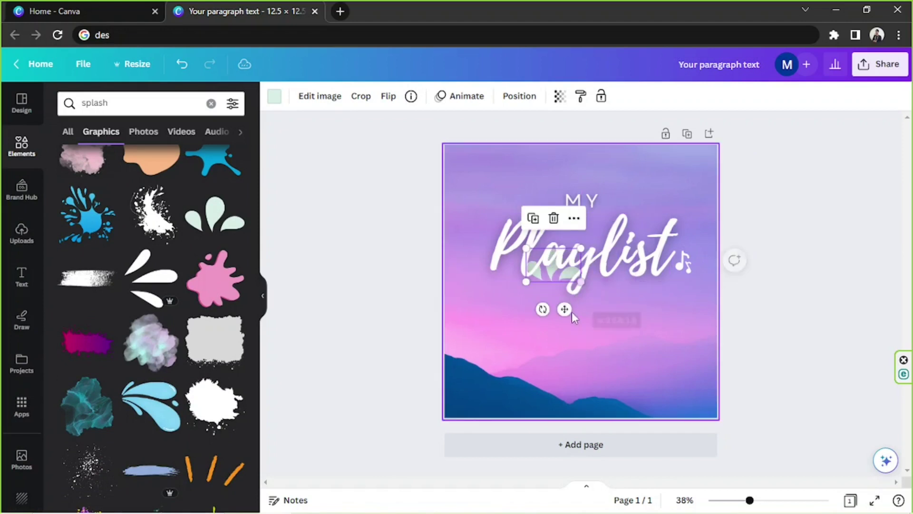
left_click_drag(576, 321, 533, 236)
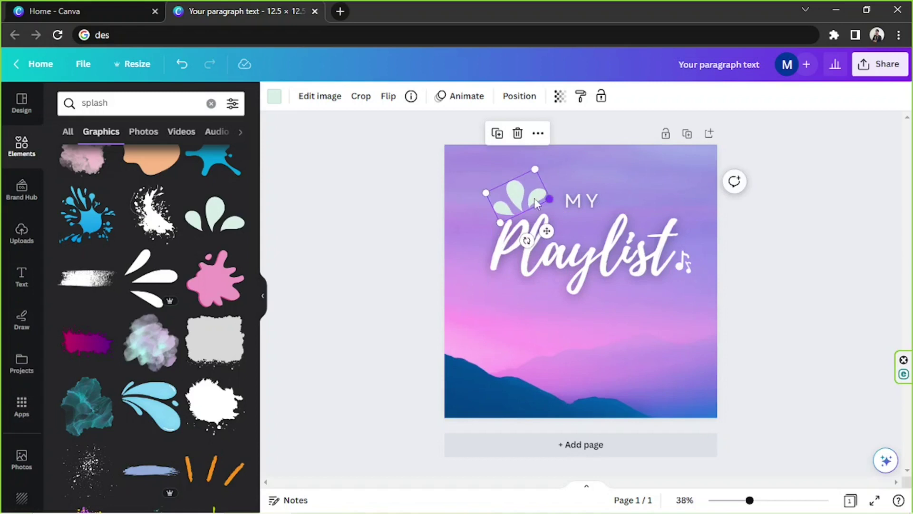
left_click_drag(550, 196, 523, 238)
left_click(388, 96)
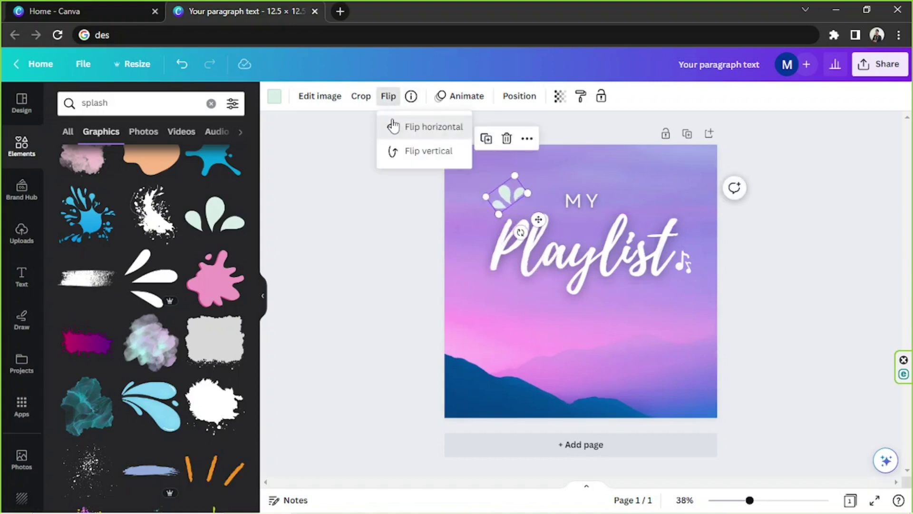
left_click(393, 127)
left_click_drag(509, 192, 496, 209)
Make the splash white, resize it and tilt it to -49°.
left_click(273, 99)
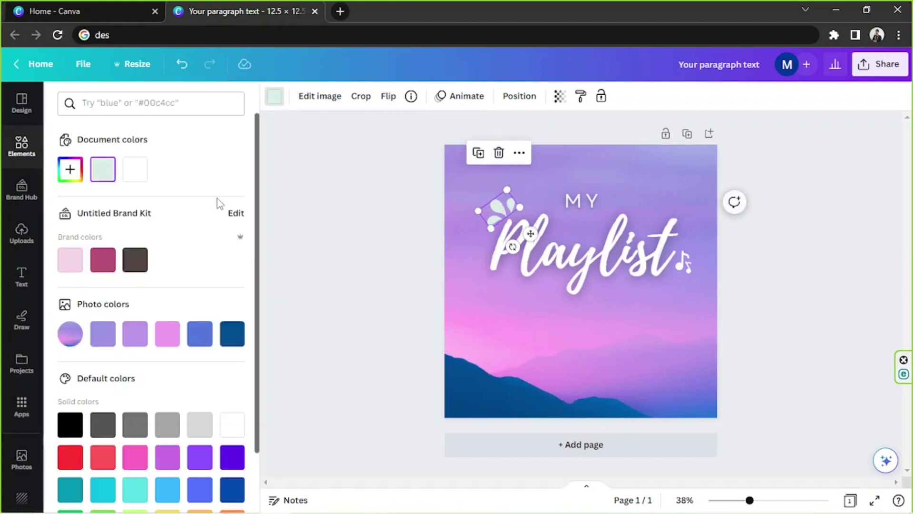
left_click(147, 173)
left_click(781, 281)
left_click(497, 209)
left_click_drag(507, 189, 503, 200)
mouse_move(510, 234)
left_mouse_down()
mouse_move(516, 249)
mouse_move(527, 231)
left_mouse_up()
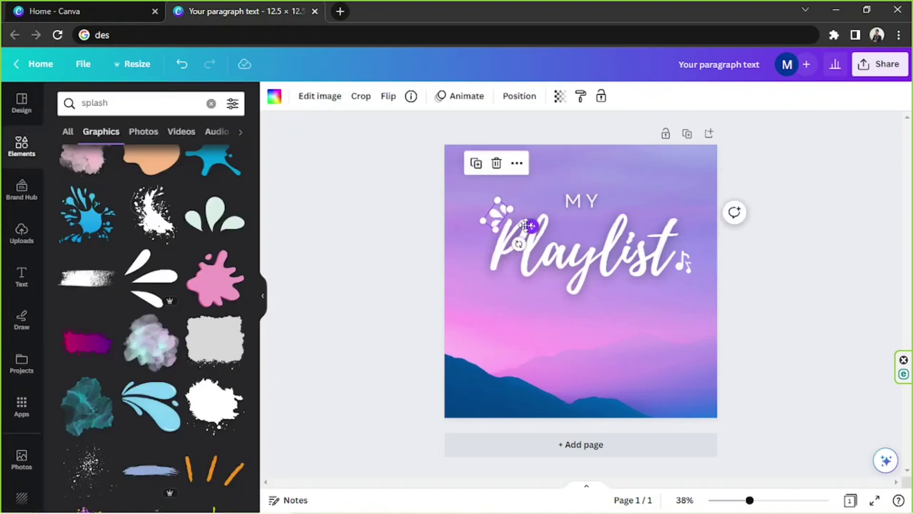
left_click(785, 232)
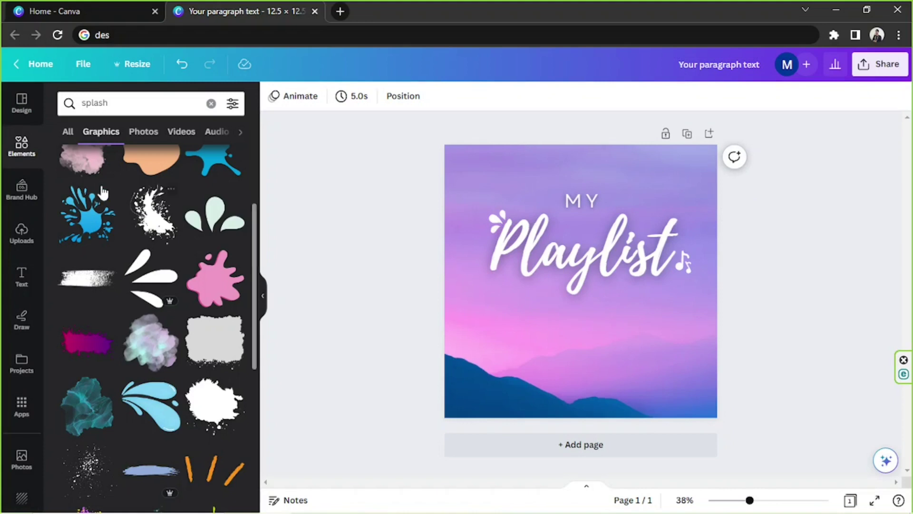
Add an arrow-line graphic from a 'line' search and shrink it over MY.
double_click(127, 108)
type("line")
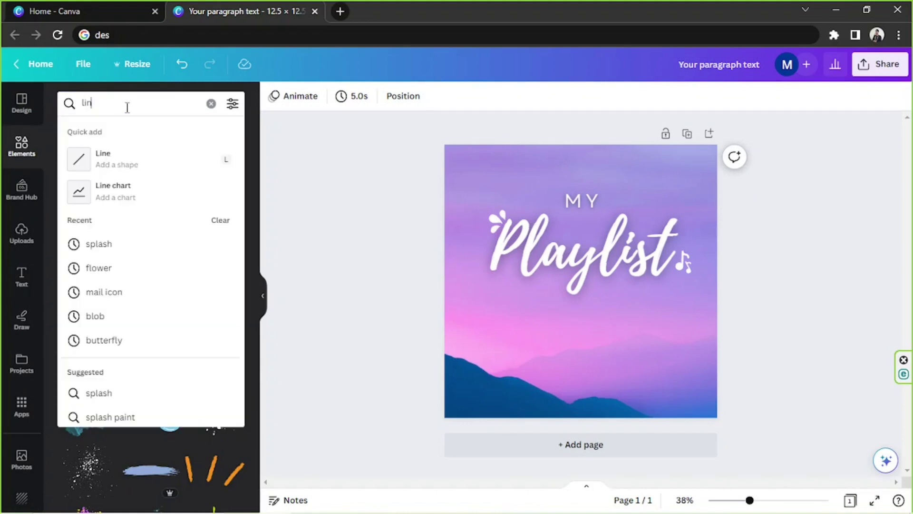
key("Return")
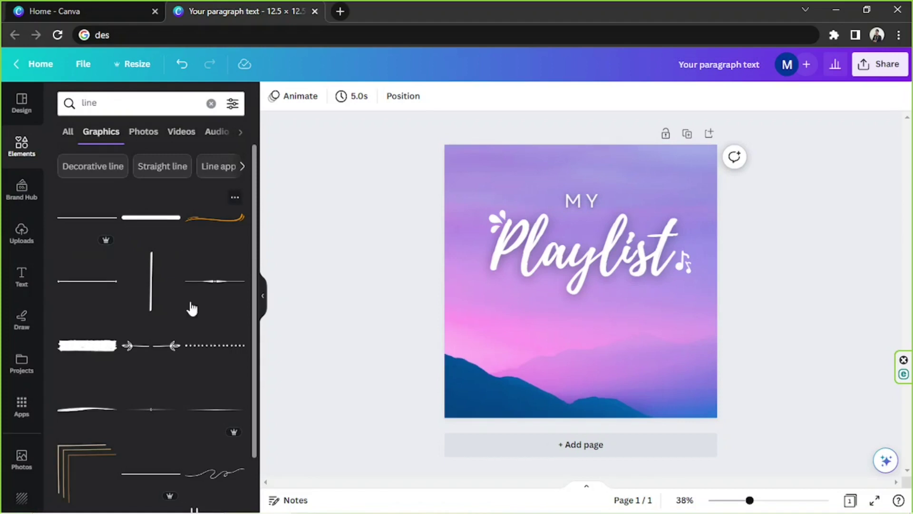
left_click(156, 350)
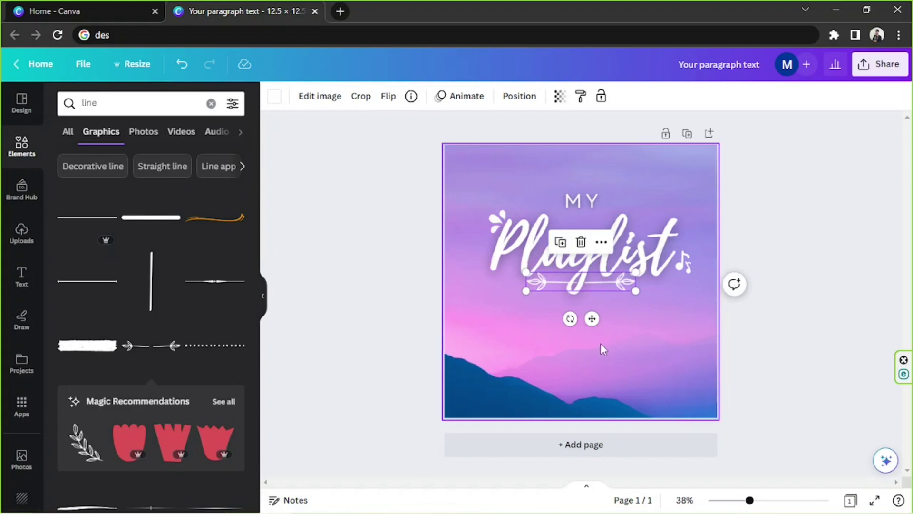
left_click_drag(592, 318, 593, 248)
left_click_drag(637, 213, 588, 243)
left_click(784, 200)
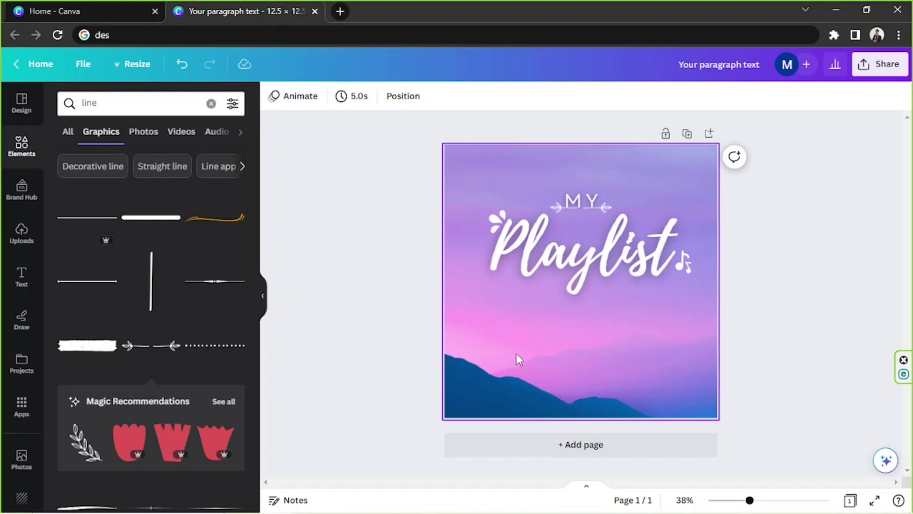
Add a size-23 text box with the author's 'BY:' byline and place it just above the mountains.
key("t")
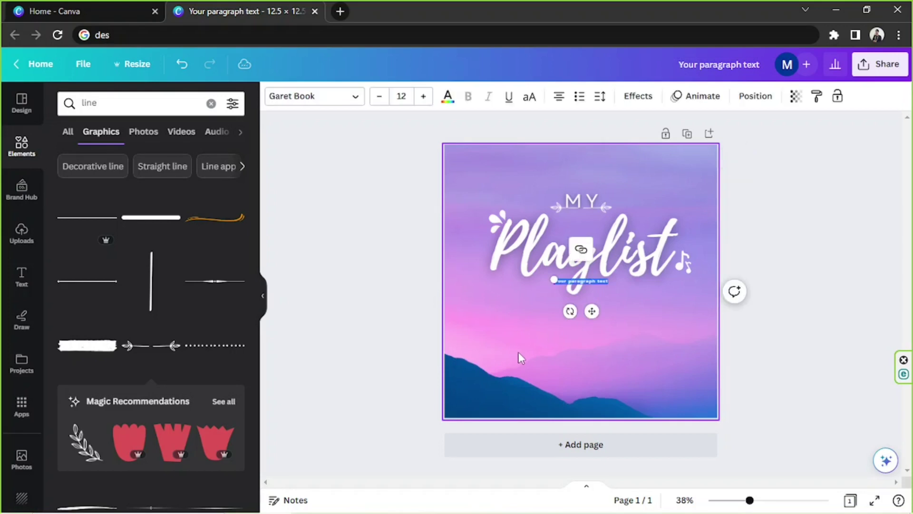
left_click_drag(591, 310, 597, 351)
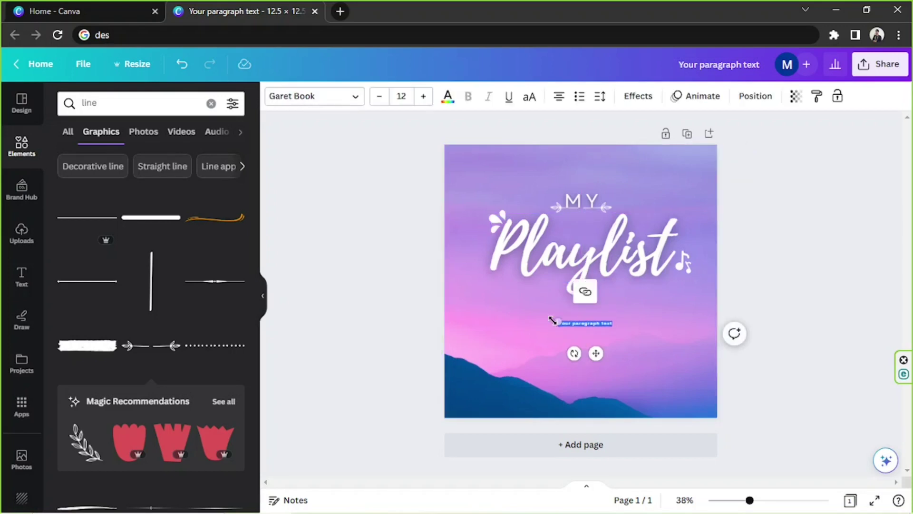
left_click_drag(558, 320, 509, 317)
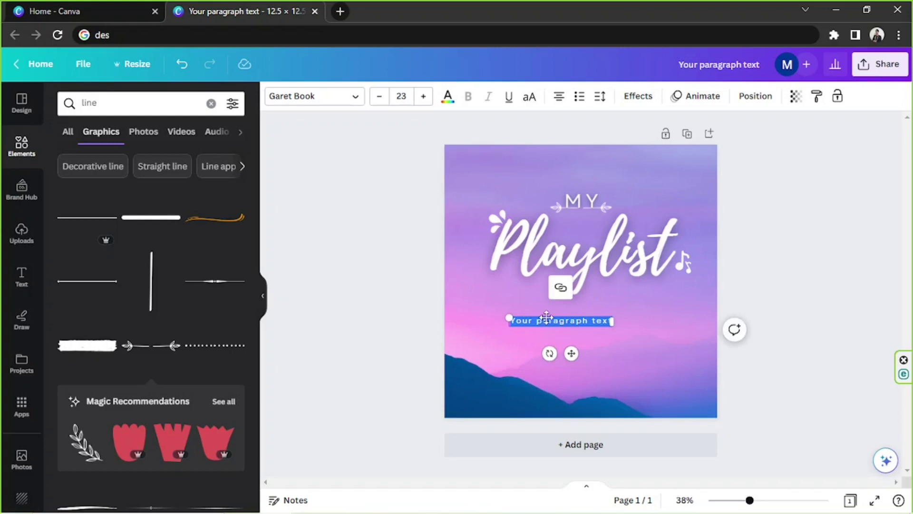
type("BY:")
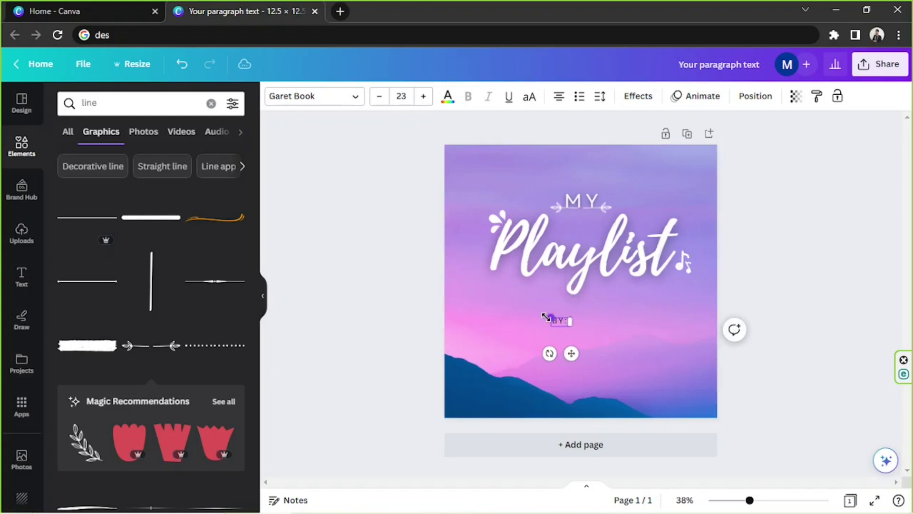
type(" JANE DOE")
triple_click(555, 320)
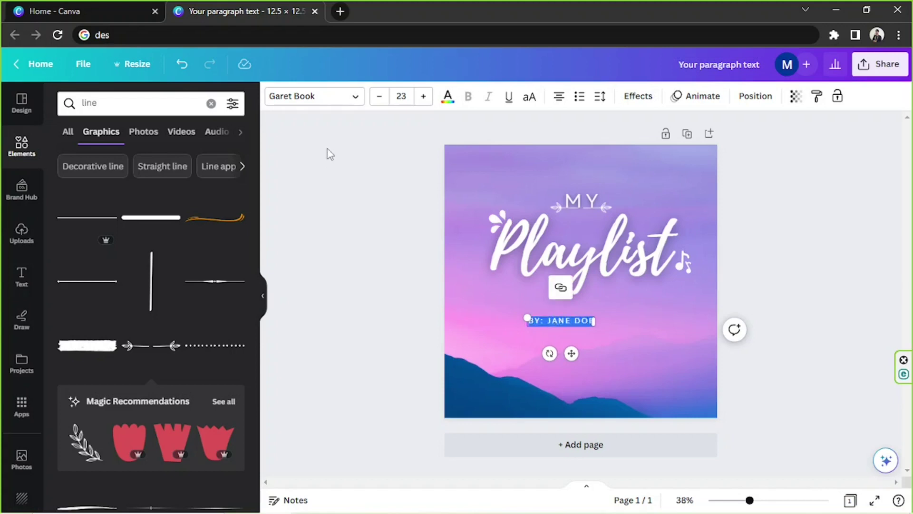
left_click(447, 97)
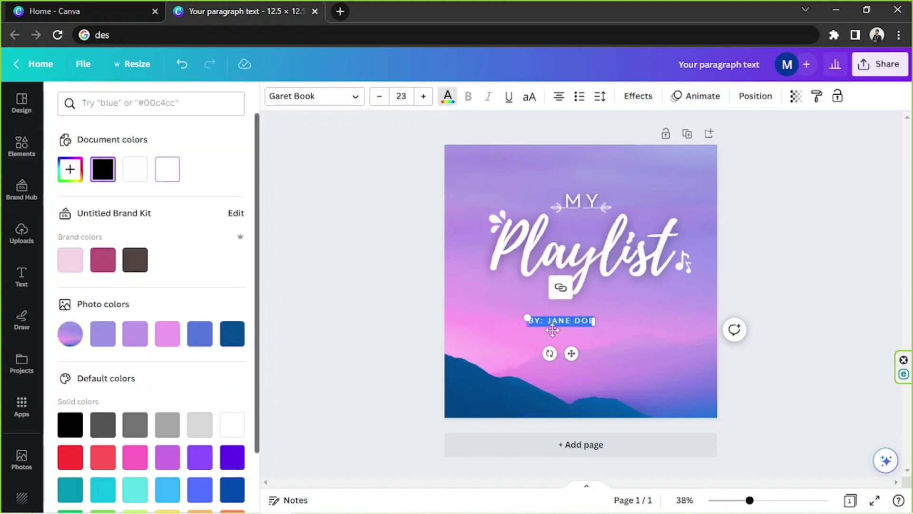
left_click_drag(571, 354, 590, 408)
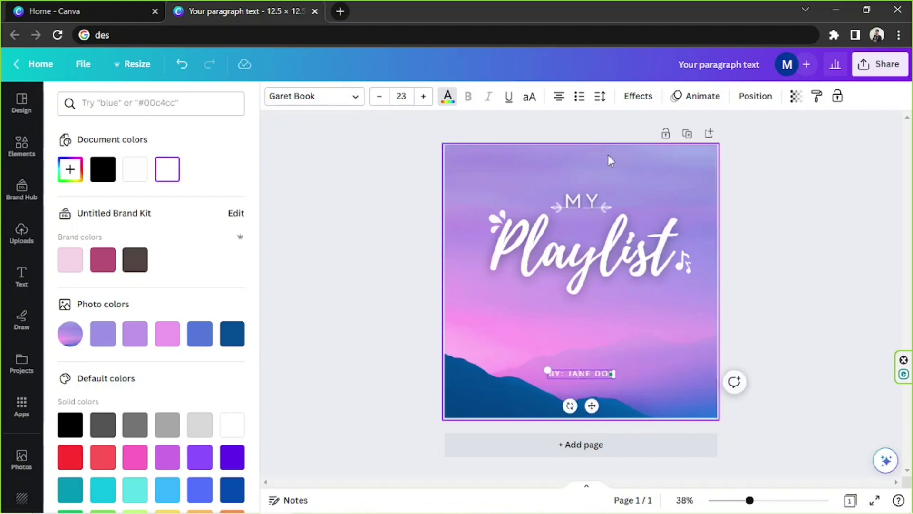
Apply a Background highlight effect to the byline.
left_click(643, 97)
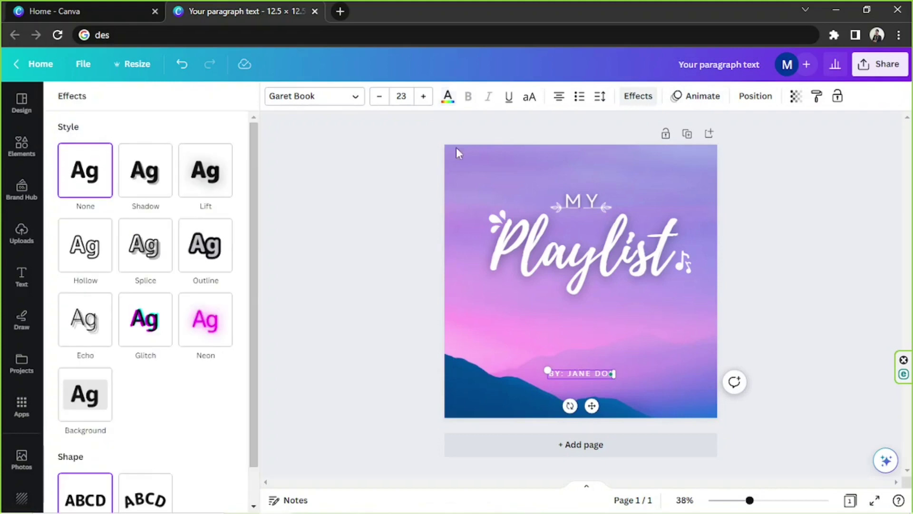
scroll(224, 305, "down", 1)
left_click(71, 351)
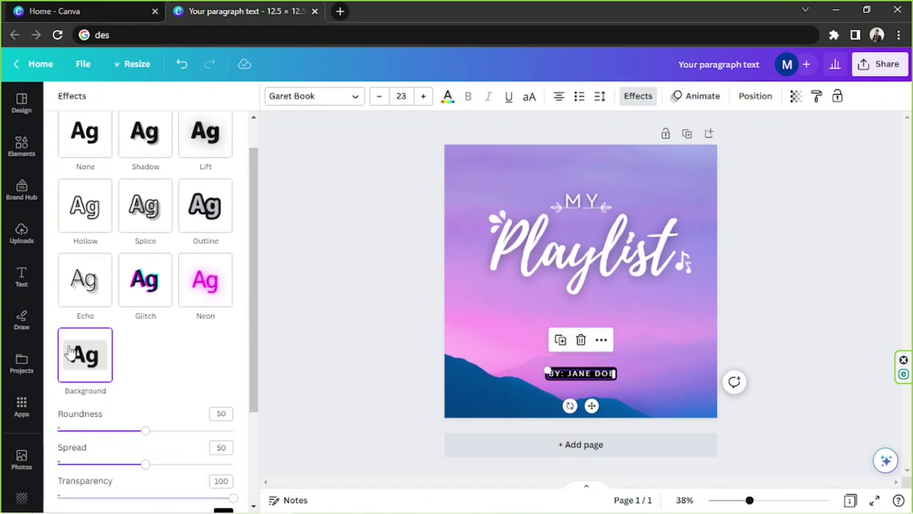
scroll(238, 362, "down", 3)
left_click(225, 385)
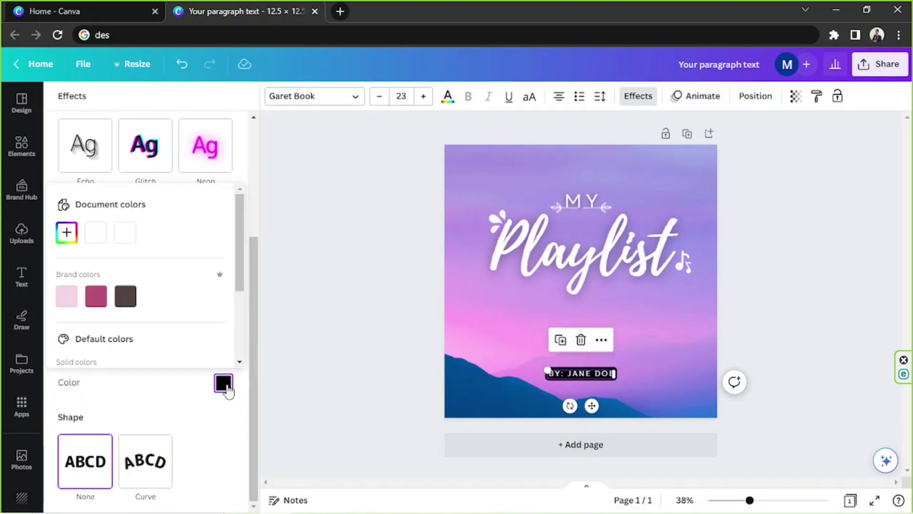
Set the highlight colour to #88488D by sampling the sky and darkening it toward magenta.
left_click(67, 232)
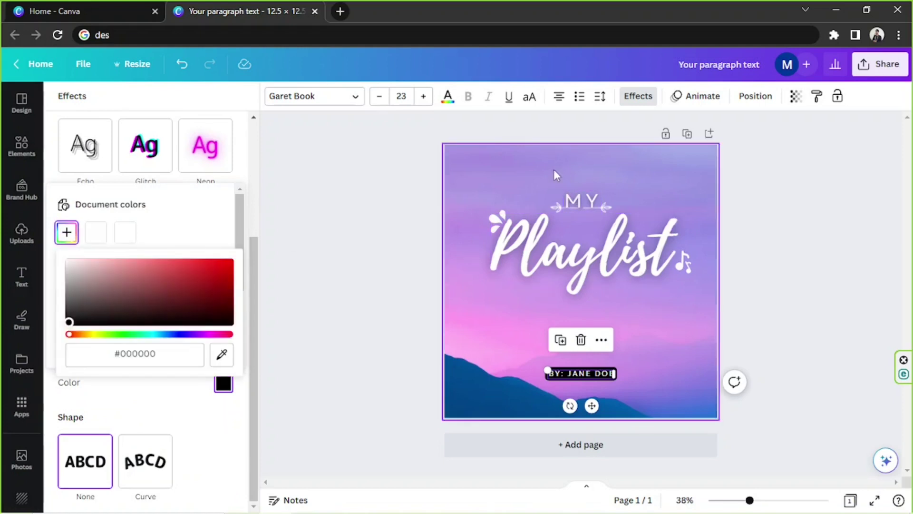
left_click(221, 354)
left_click(453, 153)
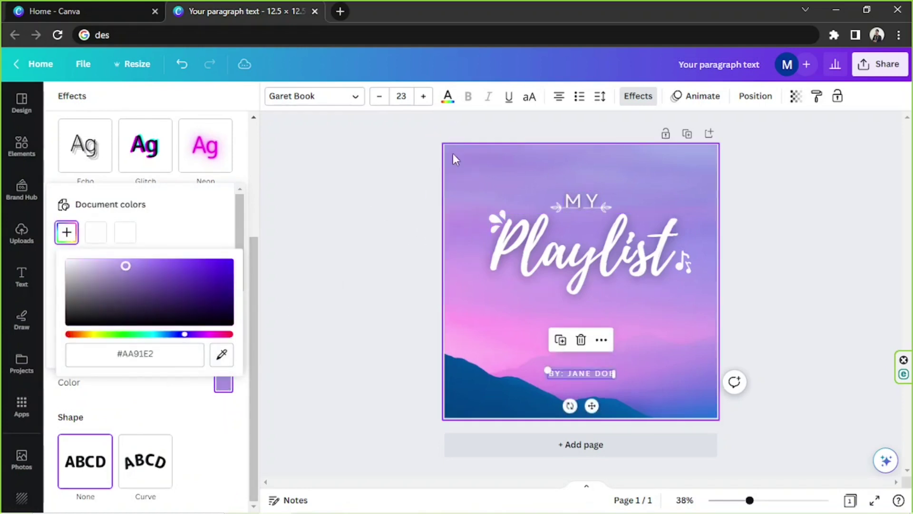
left_click(143, 278)
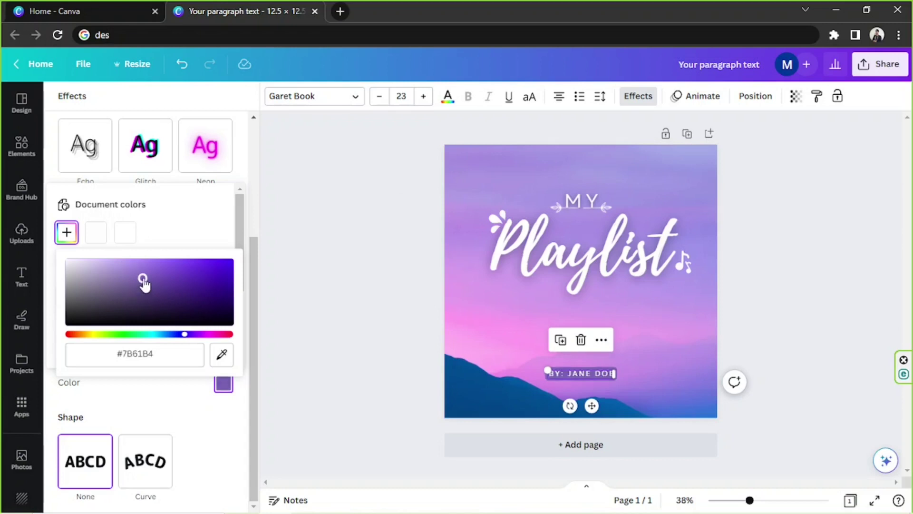
left_click_drag(143, 279, 148, 288)
left_click_drag(178, 336, 201, 335)
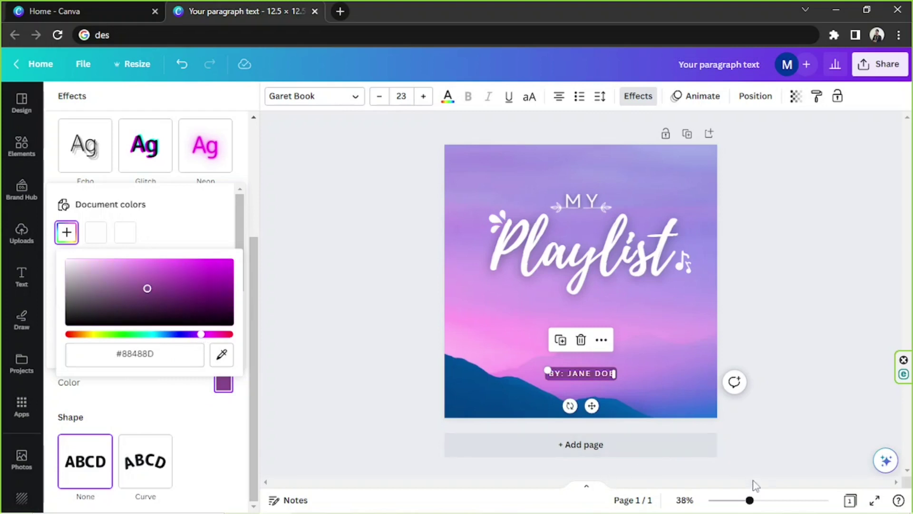
left_click(770, 500)
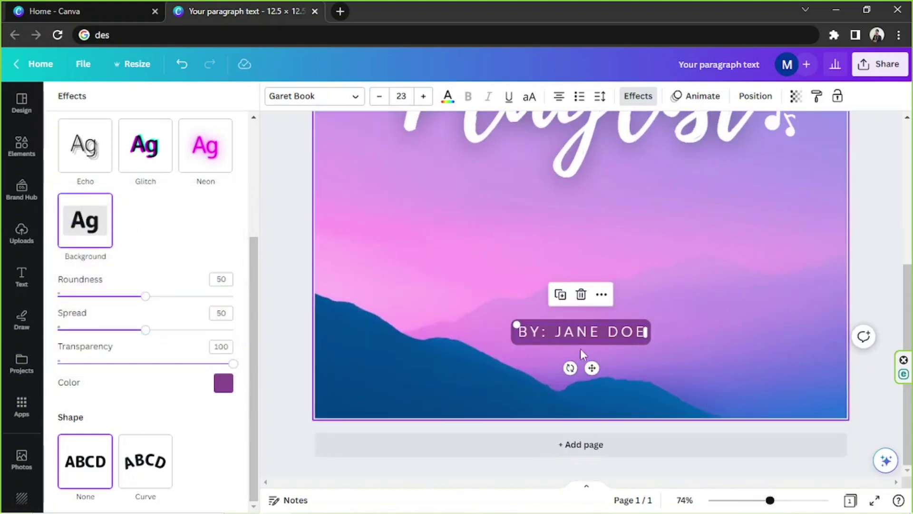
Widen the byline's letter spacing to 758 and tighten its highlight to roundness 36, spread 15.
left_click(600, 96)
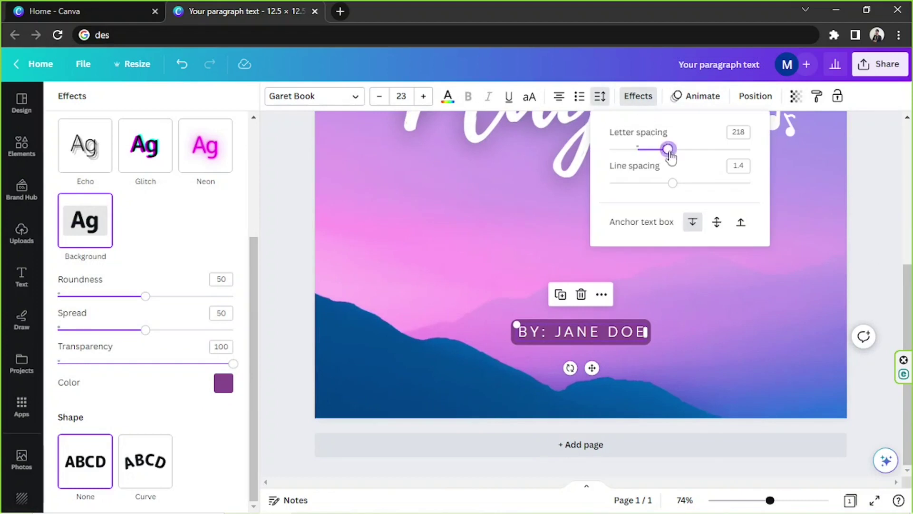
left_click_drag(670, 154, 744, 169)
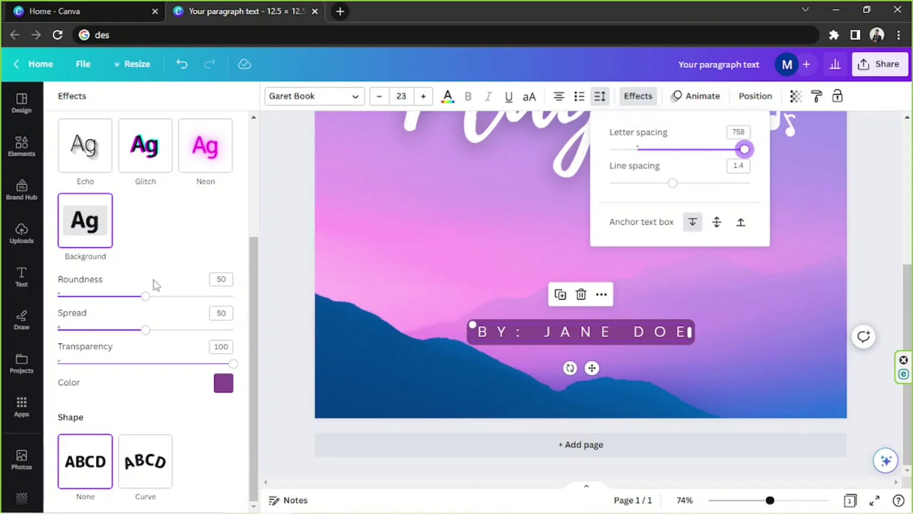
left_click_drag(145, 296, 122, 297)
left_click_drag(145, 329, 83, 329)
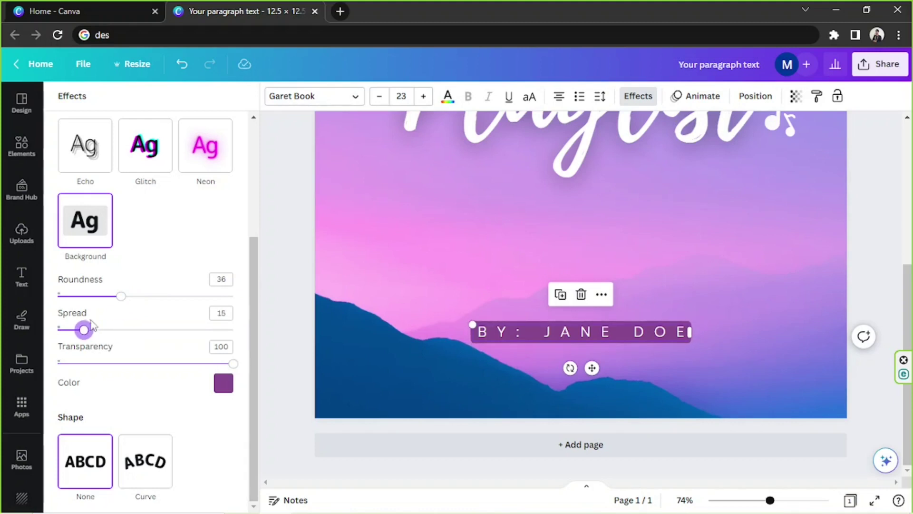
Nudge the byline sideways to re-centre it on the cover.
left_click(799, 270)
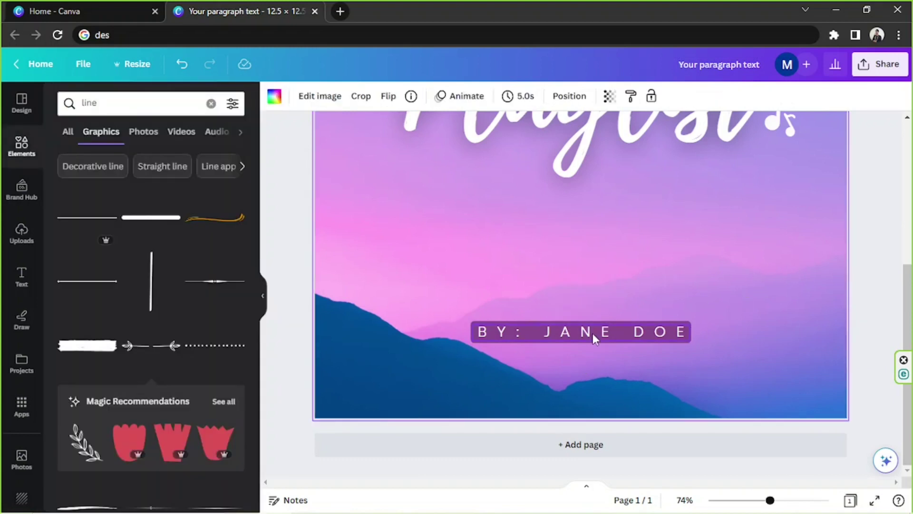
mouse_move(593, 334)
left_mouse_down()
mouse_move(603, 330)
mouse_move(591, 332)
left_mouse_up()
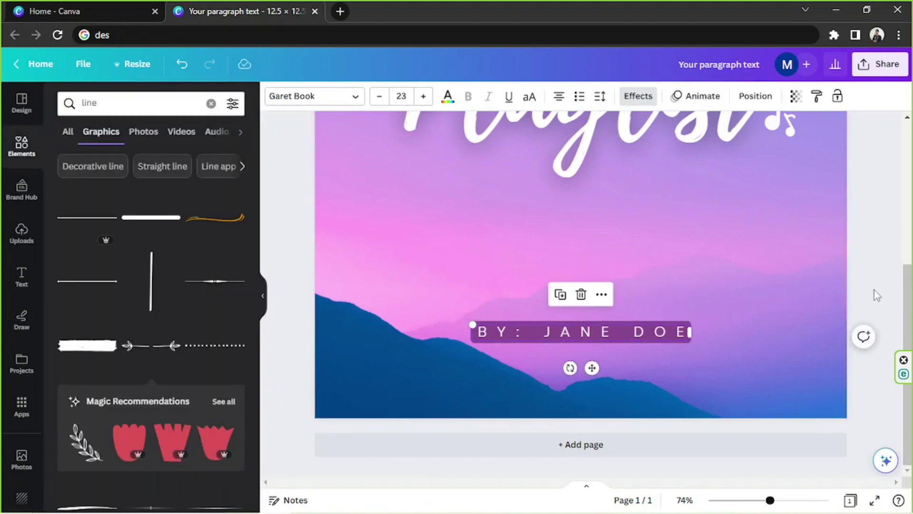
left_click(874, 290)
Select all the MY Playlist title elements and move the group slightly down.
left_click_drag(770, 500, 752, 500)
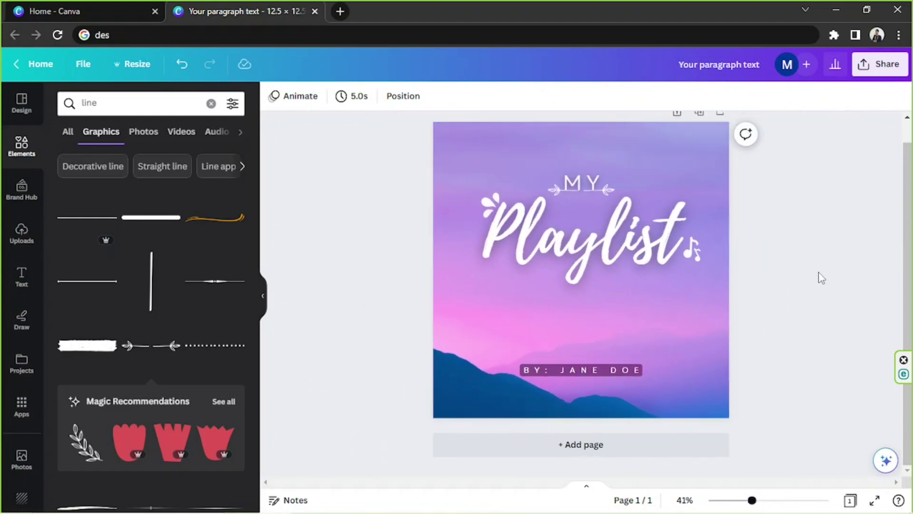
left_click_drag(818, 272, 396, 158)
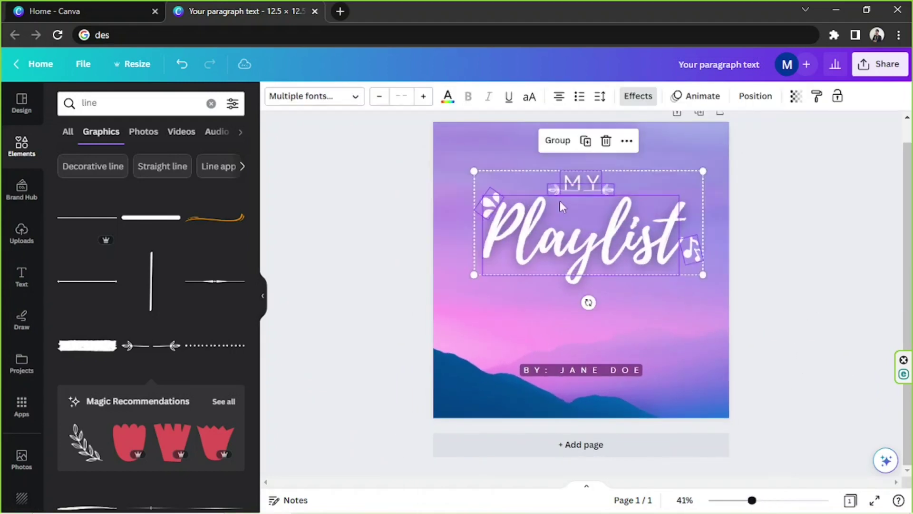
mouse_move(560, 200)
left_mouse_down()
mouse_move(560, 222)
mouse_move(557, 214)
left_mouse_up()
left_click_drag(665, 228, 665, 229)
Move the byline up along the centre guide, closer beneath the title.
left_click(706, 347)
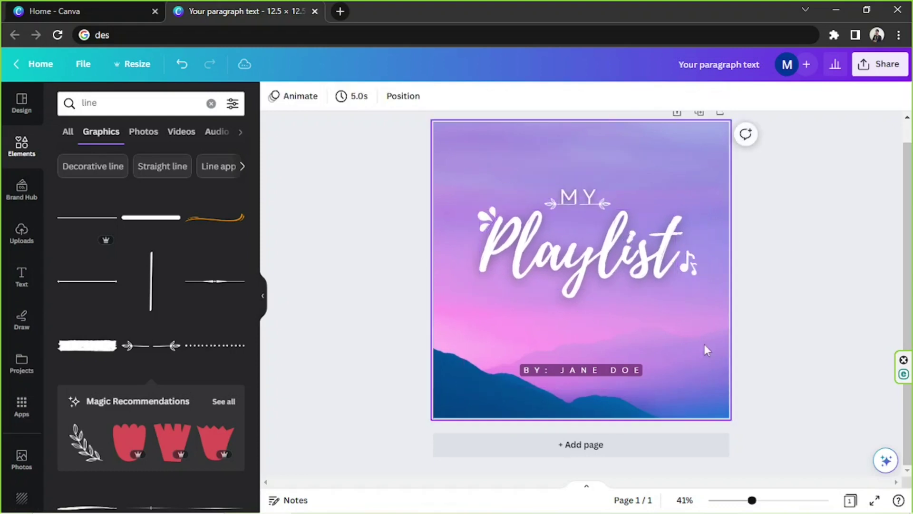
left_click_drag(618, 370, 617, 341)
left_click(776, 269)
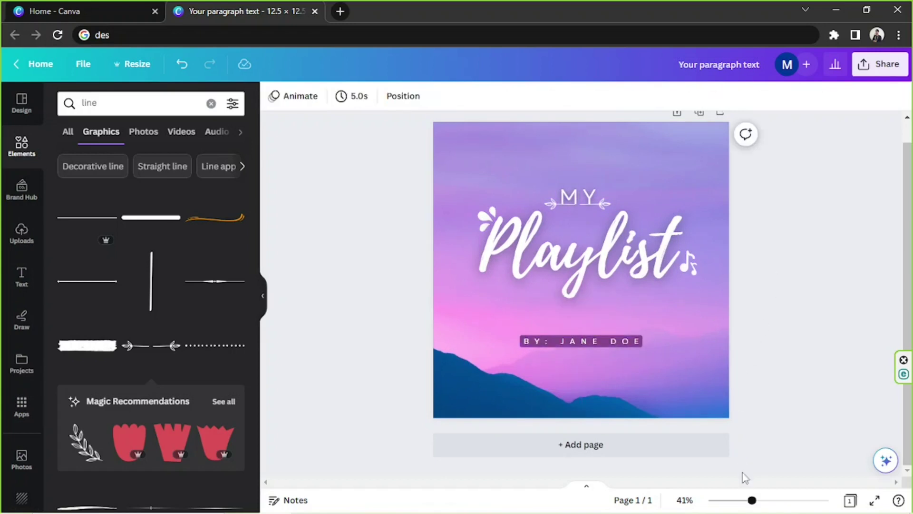
left_click_drag(752, 500, 747, 500)
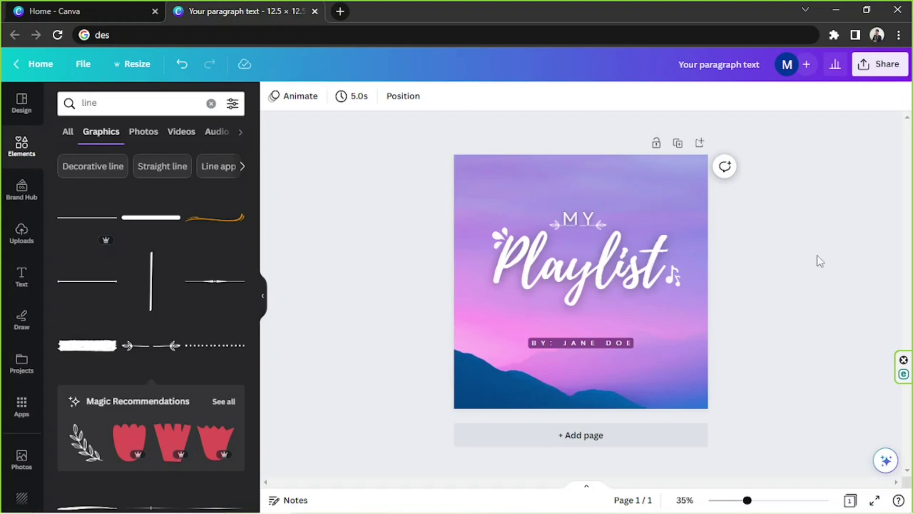
In the Share menu's Download settings, choose PDF Print as the file type.
left_click(883, 66)
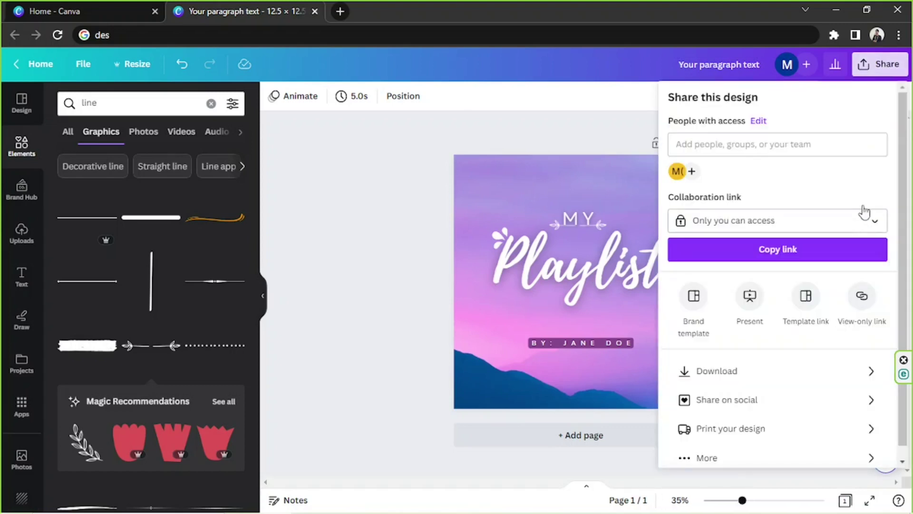
left_click(766, 371)
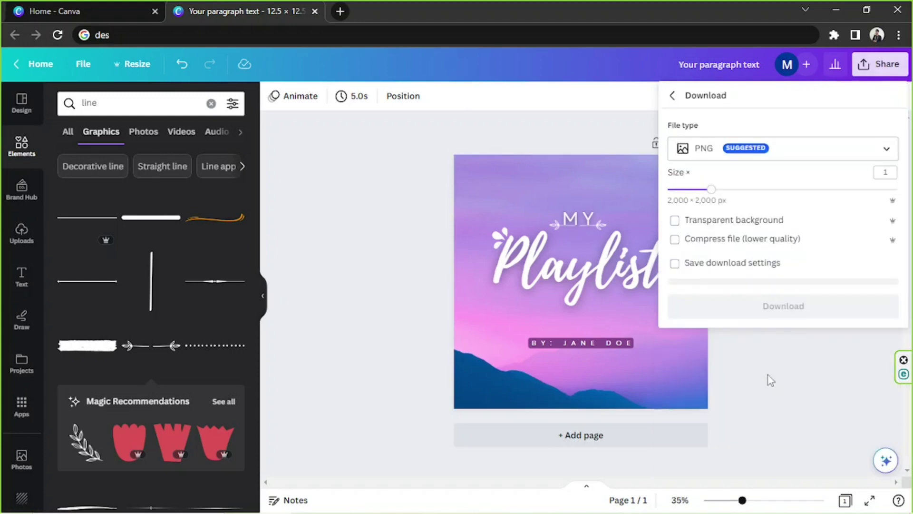
left_click(754, 150)
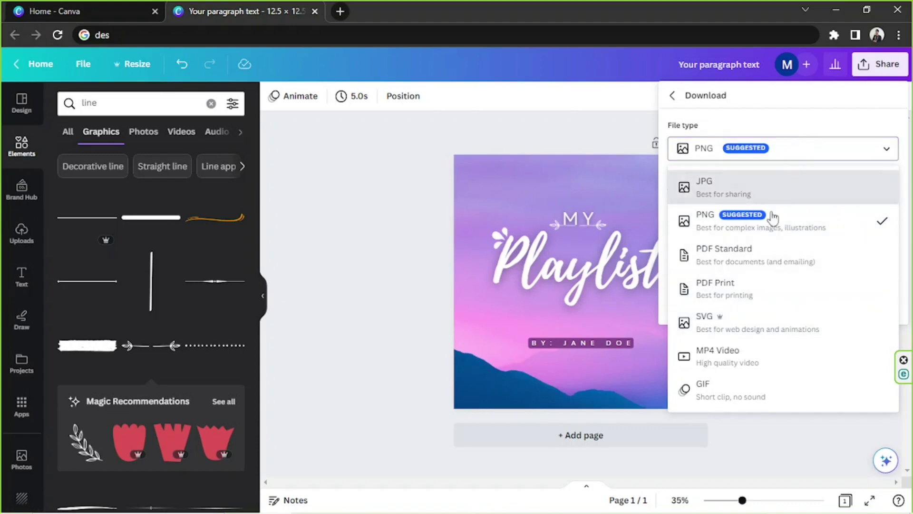
left_click(755, 281)
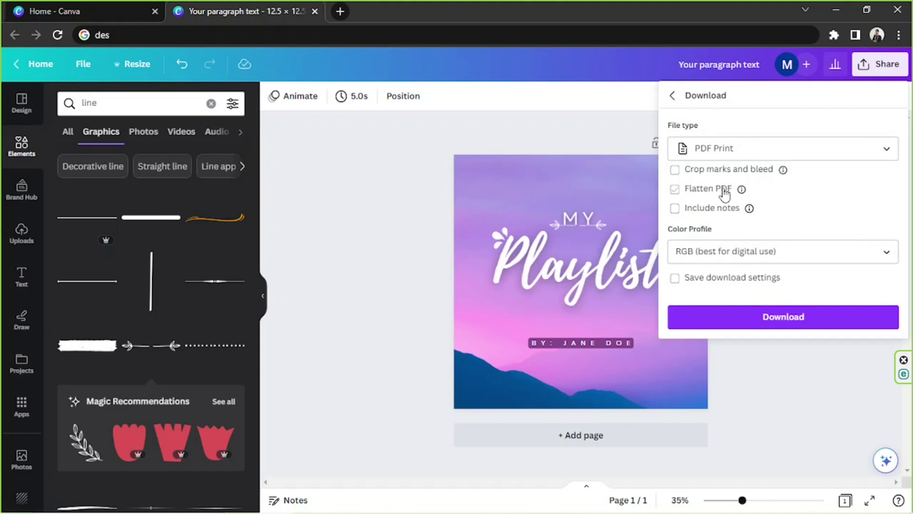
Download the finished record cover as a PDF Print file.
left_click(788, 327)
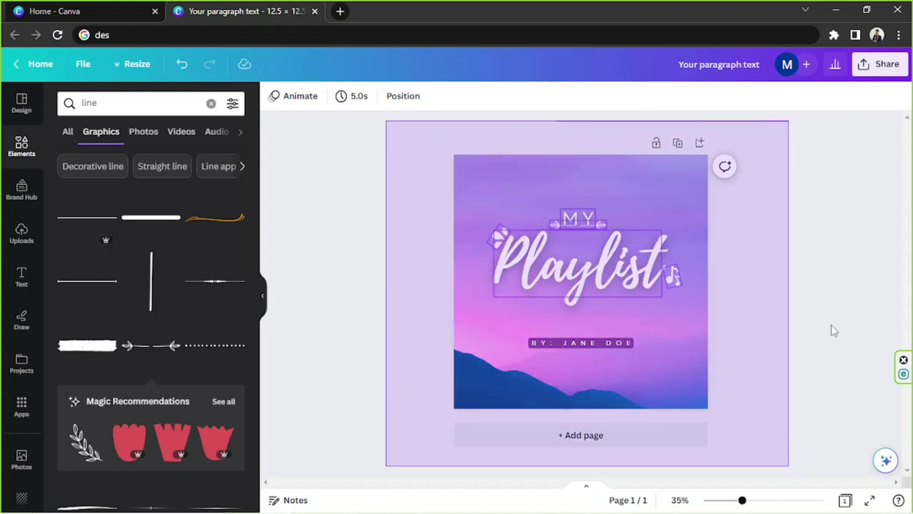